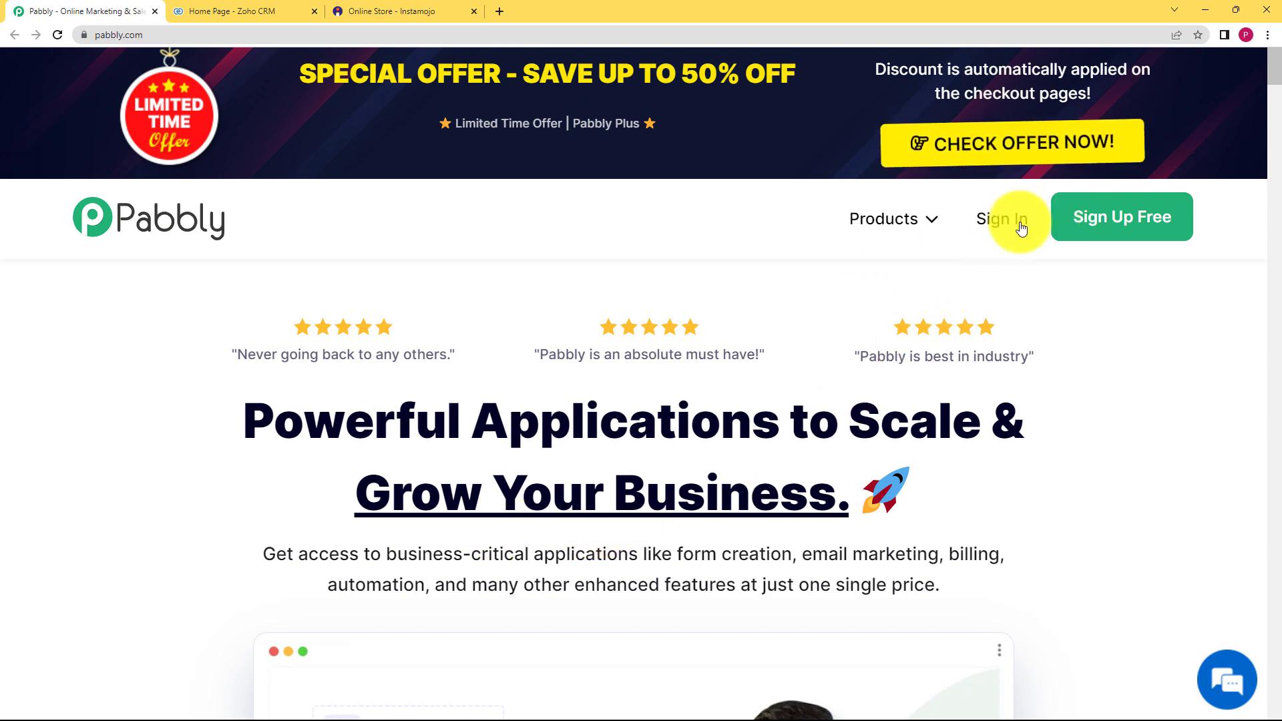
- Sign in to Pabbly with a Google account and access Pabbly Connect
{"action": "left_click", "coordinate": [995, 222]}
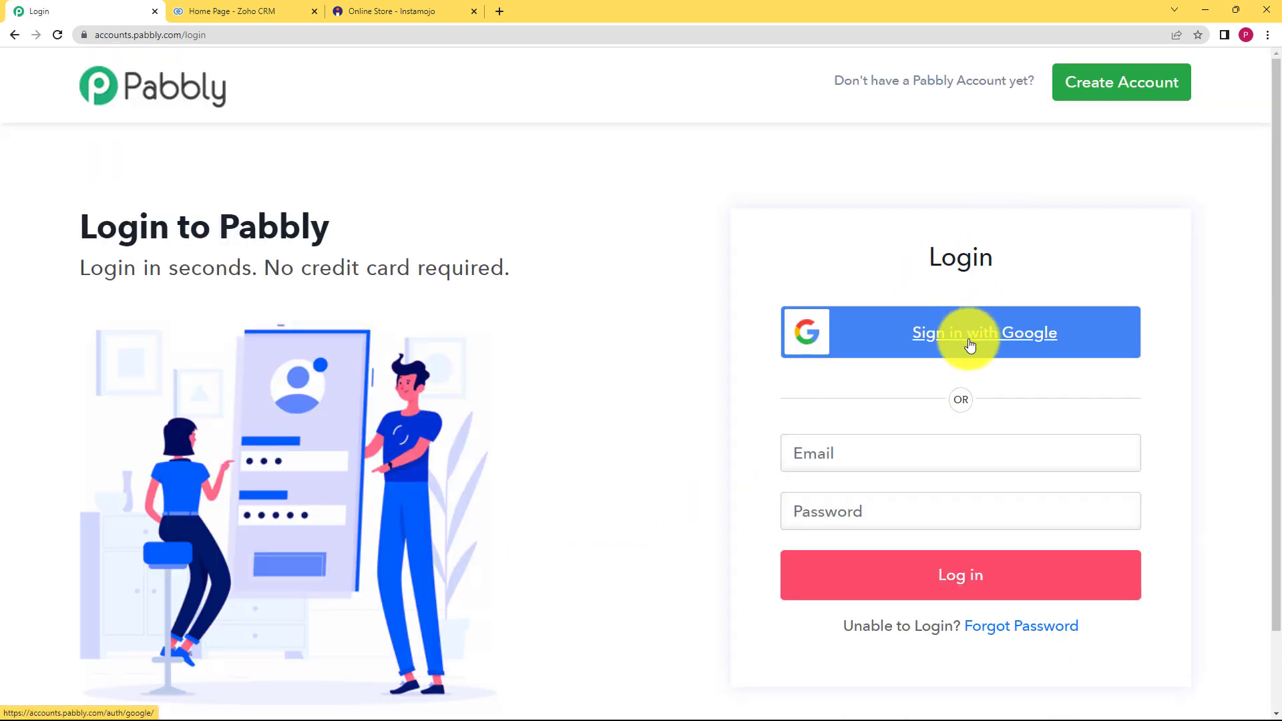
{"action": "left_click", "coordinate": [969, 342]}
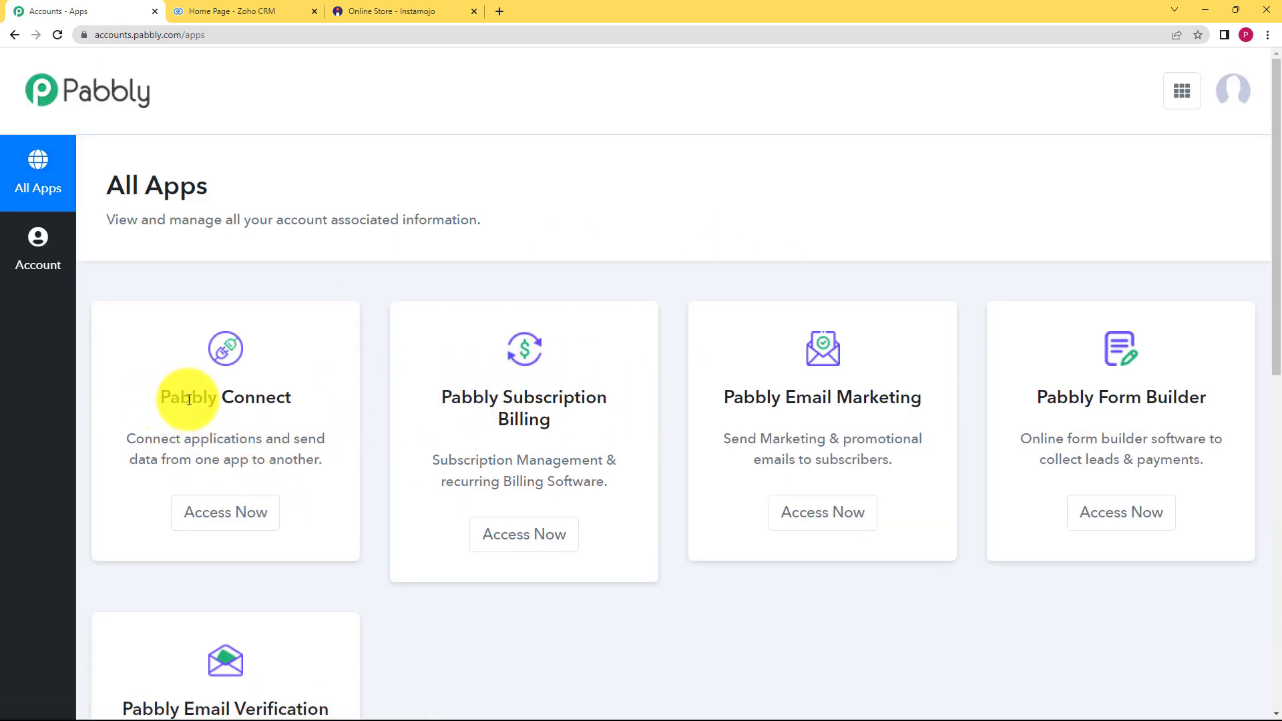
{"action": "left_click", "coordinate": [250, 516]}
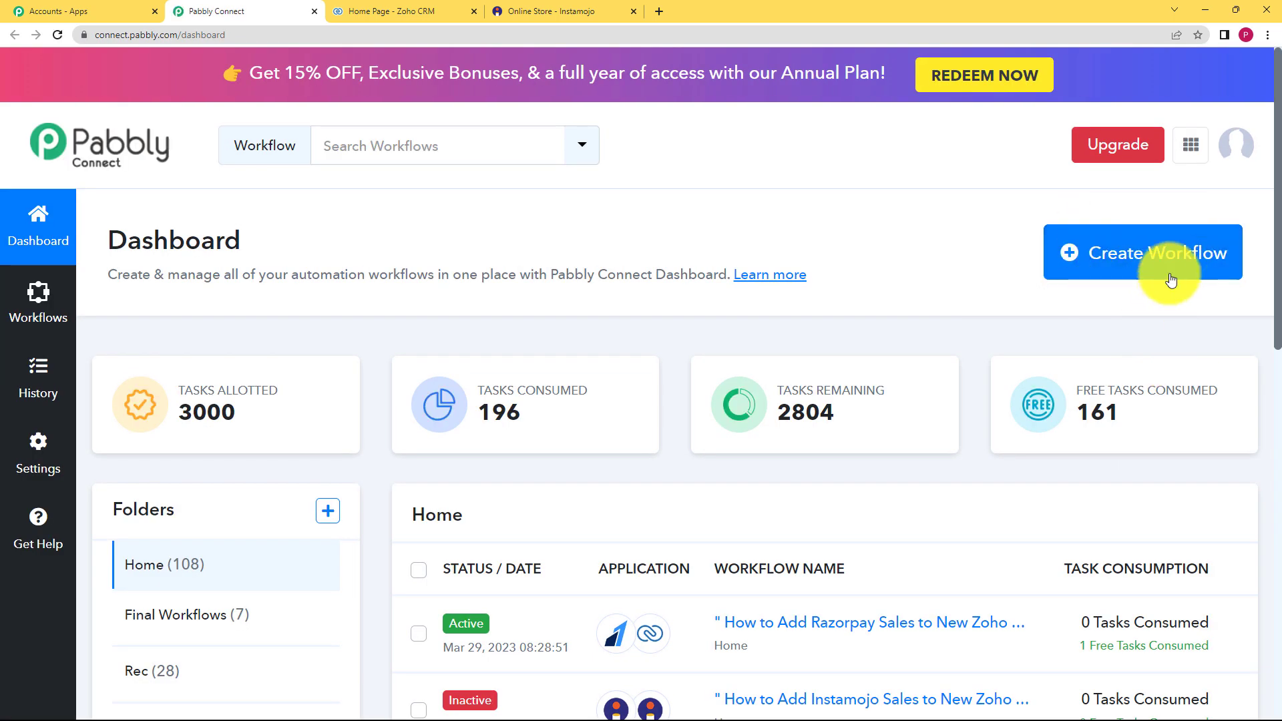
- Create a workflow named 'Create Leads in Zoho CRM when sales are generated in Instamojo'
{"action": "left_click", "coordinate": [1122, 262]}
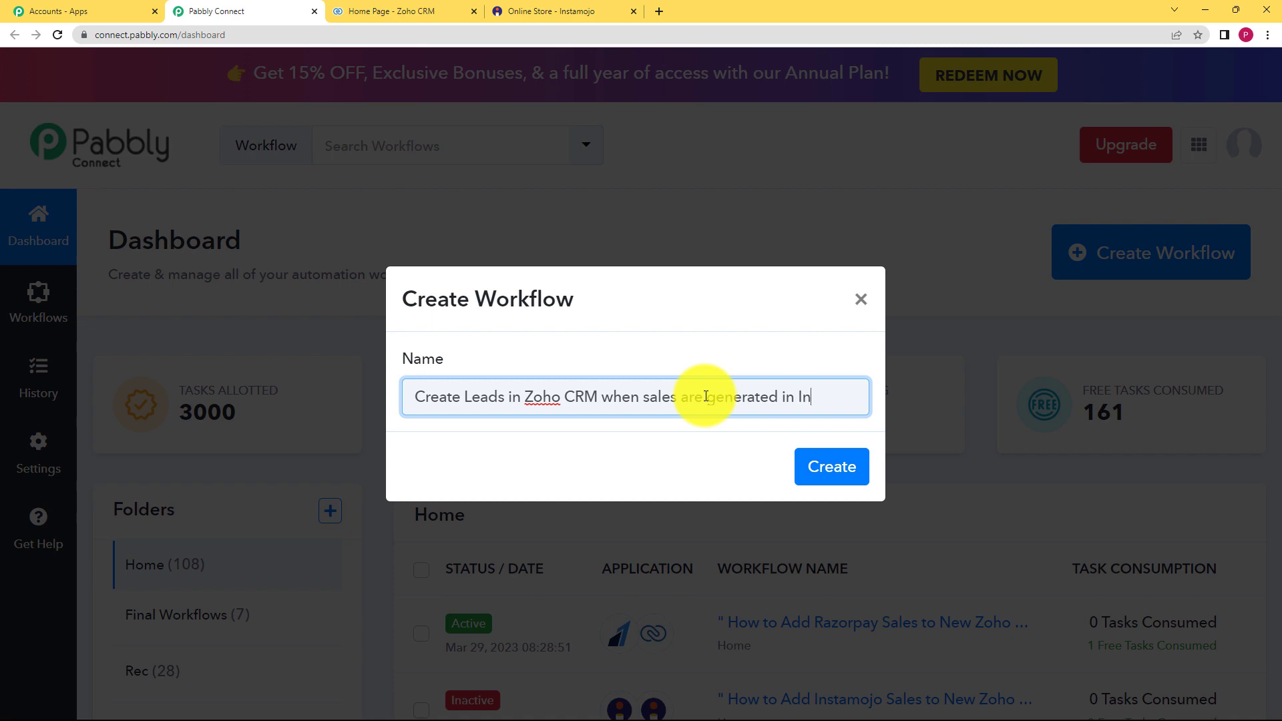
{"action": "type", "text": "ojo"}
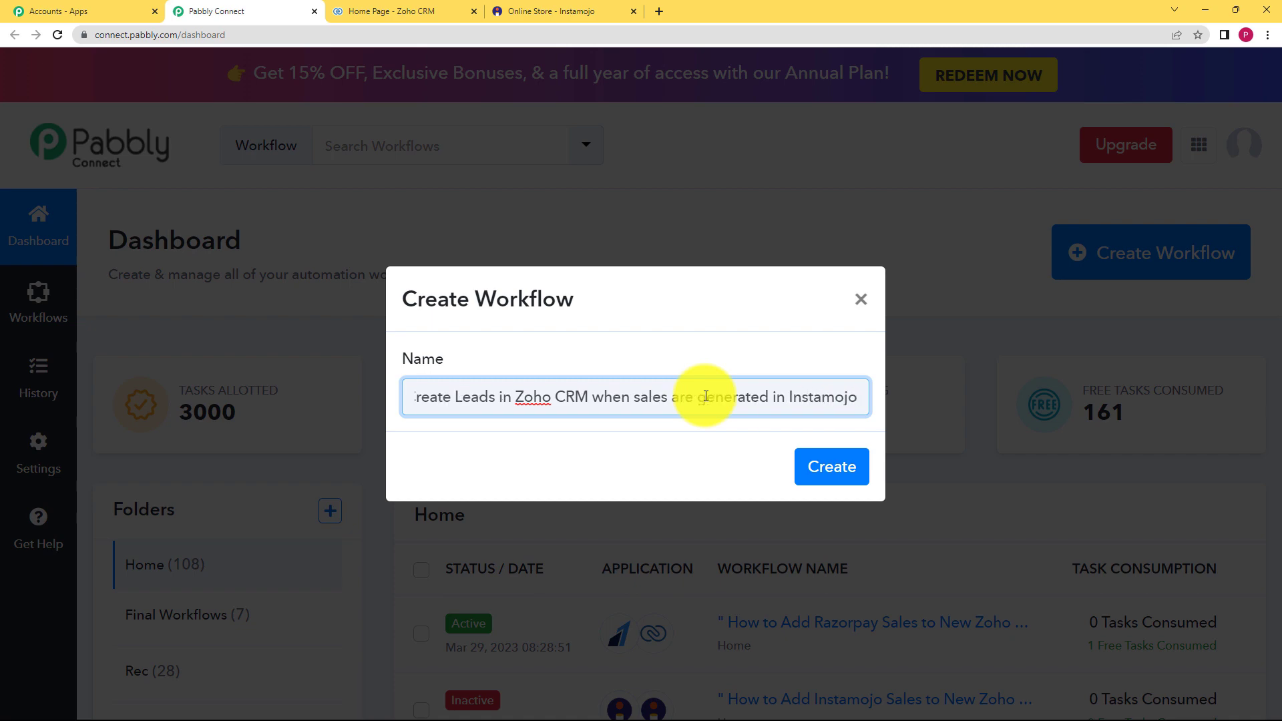
{"action": "left_click", "coordinate": [856, 470]}
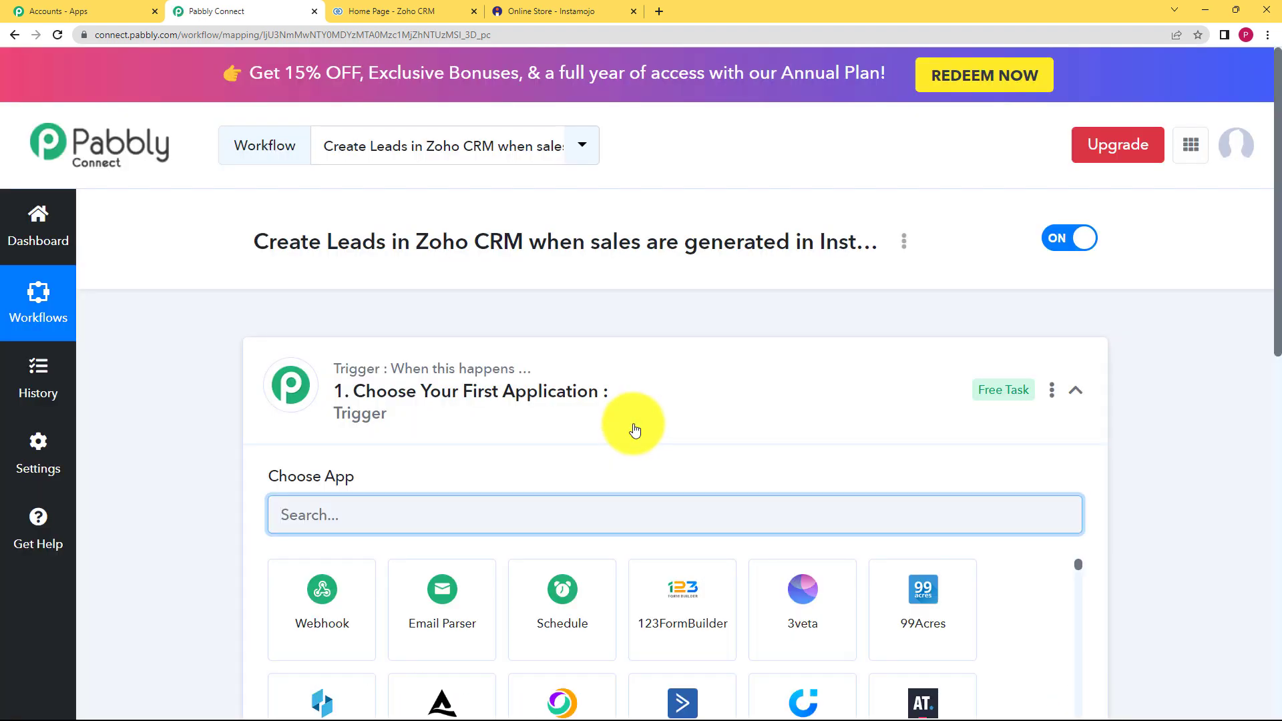
- Choose Instamojo as the trigger app, found by searching 'insta'
{"action": "scroll", "coordinate": [458, 446], "scroll_direction": "down", "scroll_amount": 2}
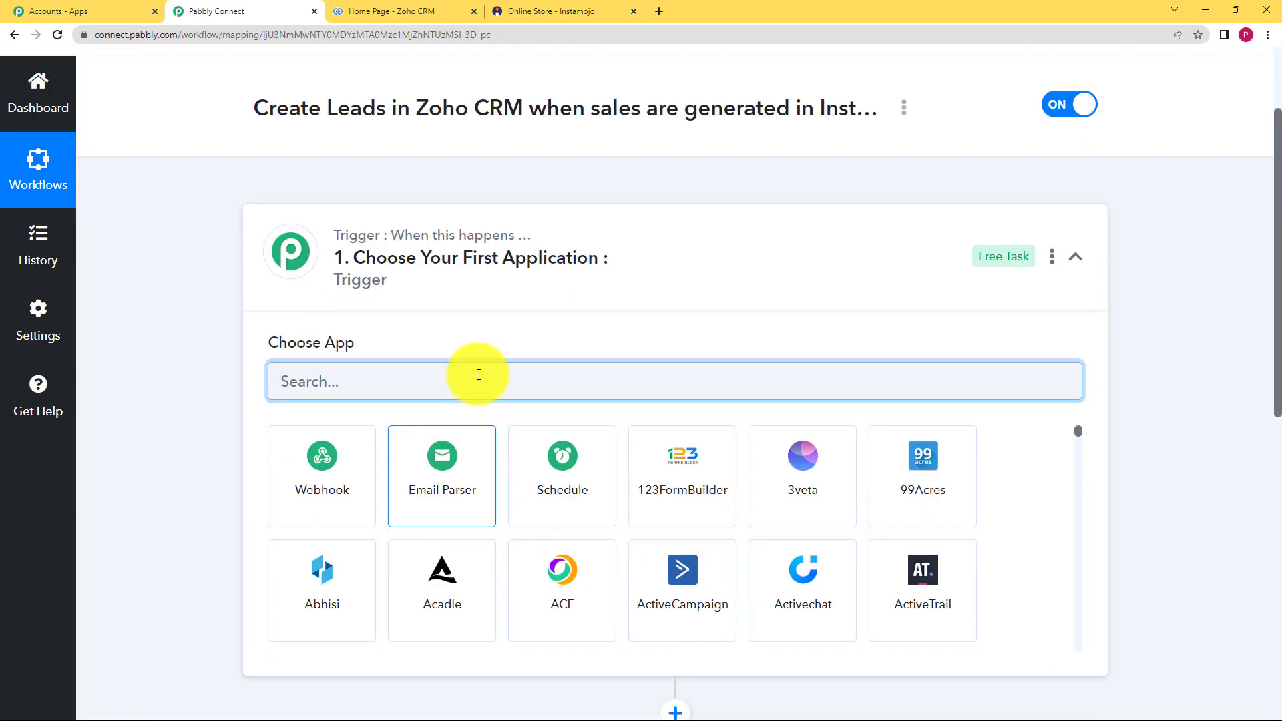
{"action": "left_click", "coordinate": [515, 267]}
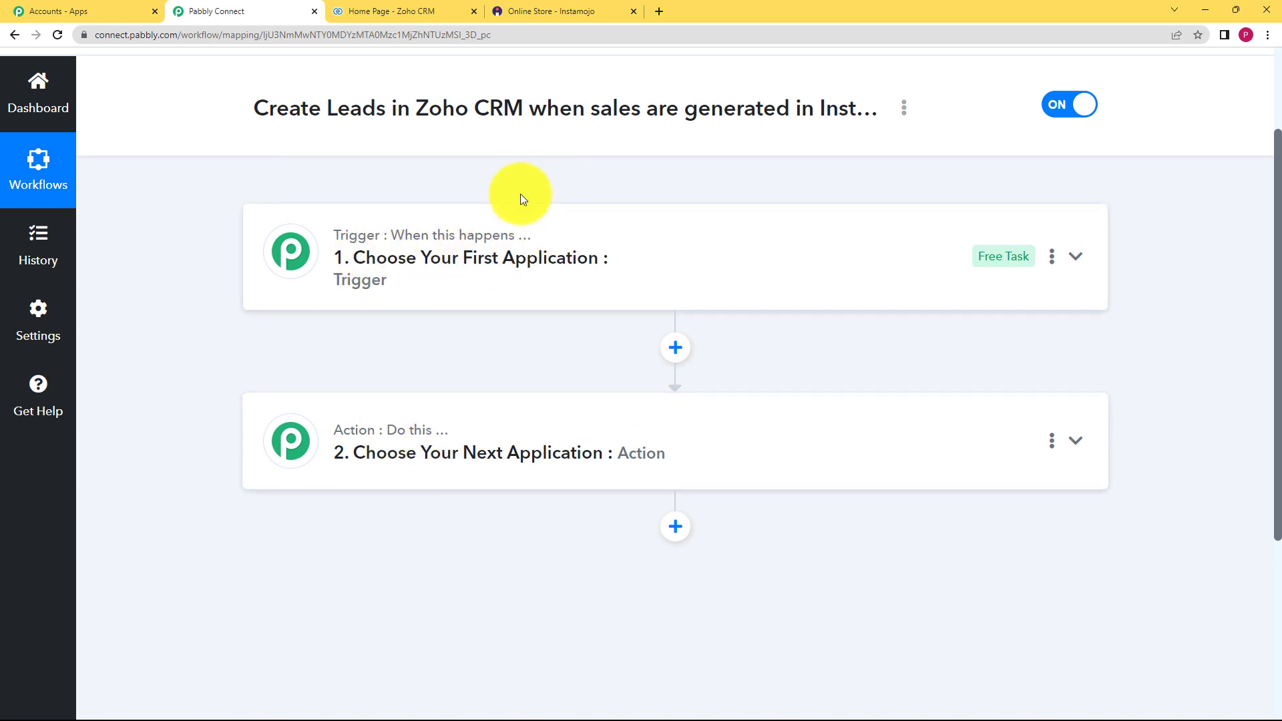
{"action": "left_click", "coordinate": [420, 253]}
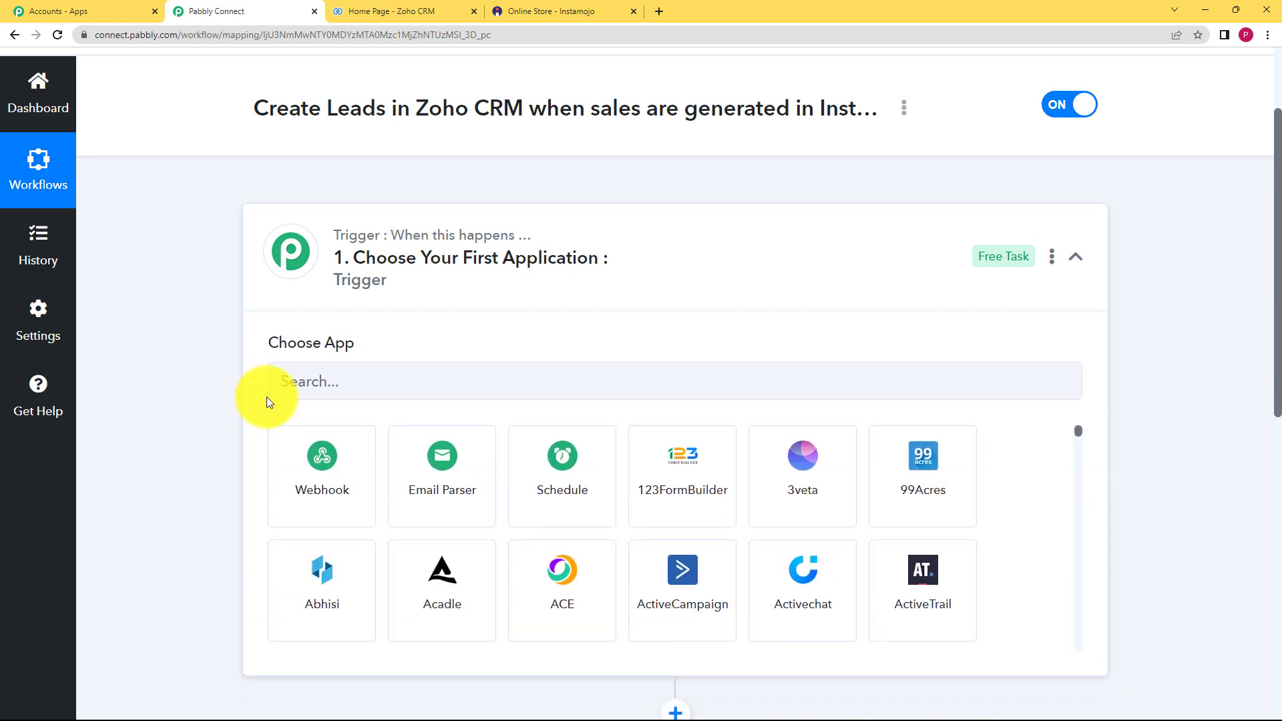
{"action": "mouse_move", "coordinate": [344, 342]}
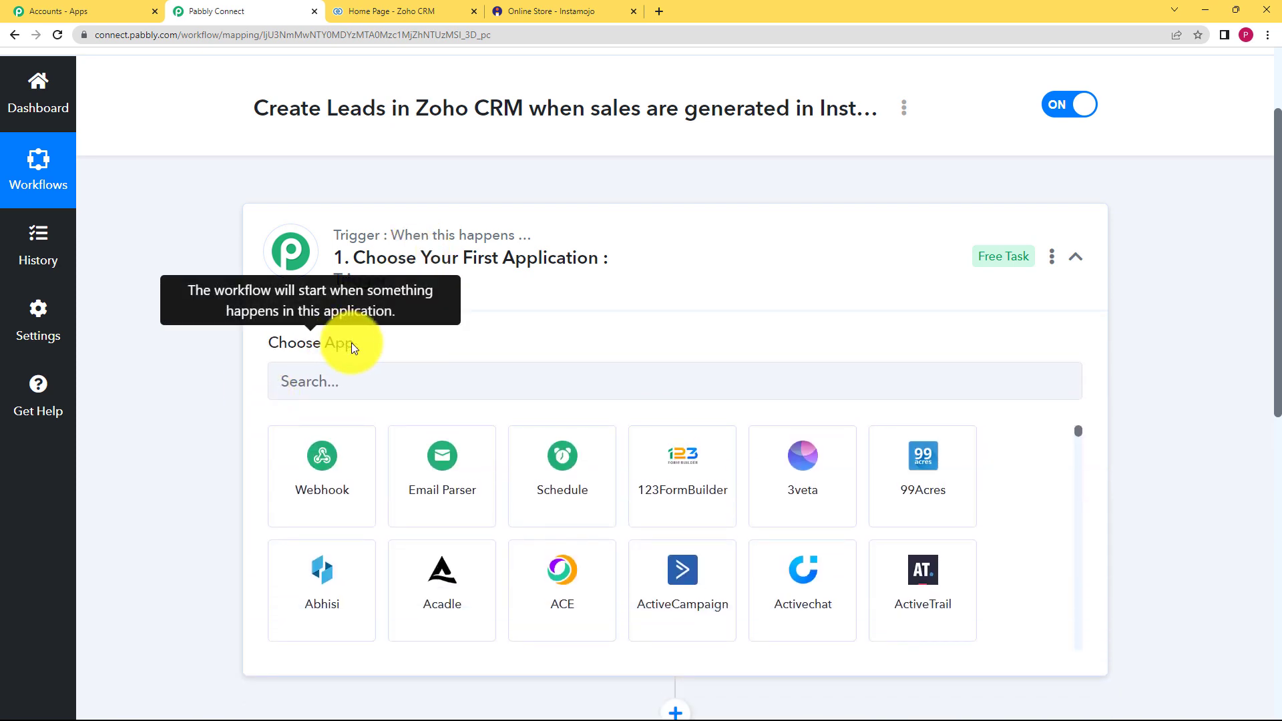
{"action": "left_click", "coordinate": [382, 307]}
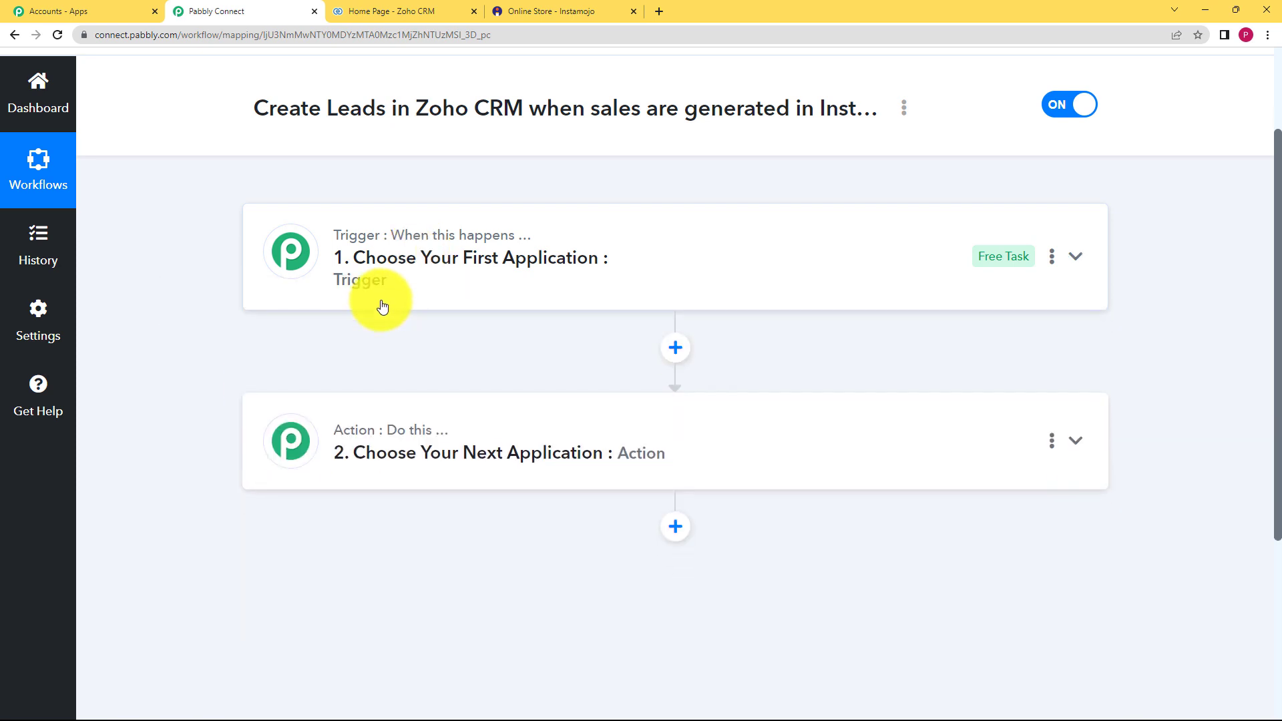
{"action": "mouse_move", "coordinate": [390, 426]}
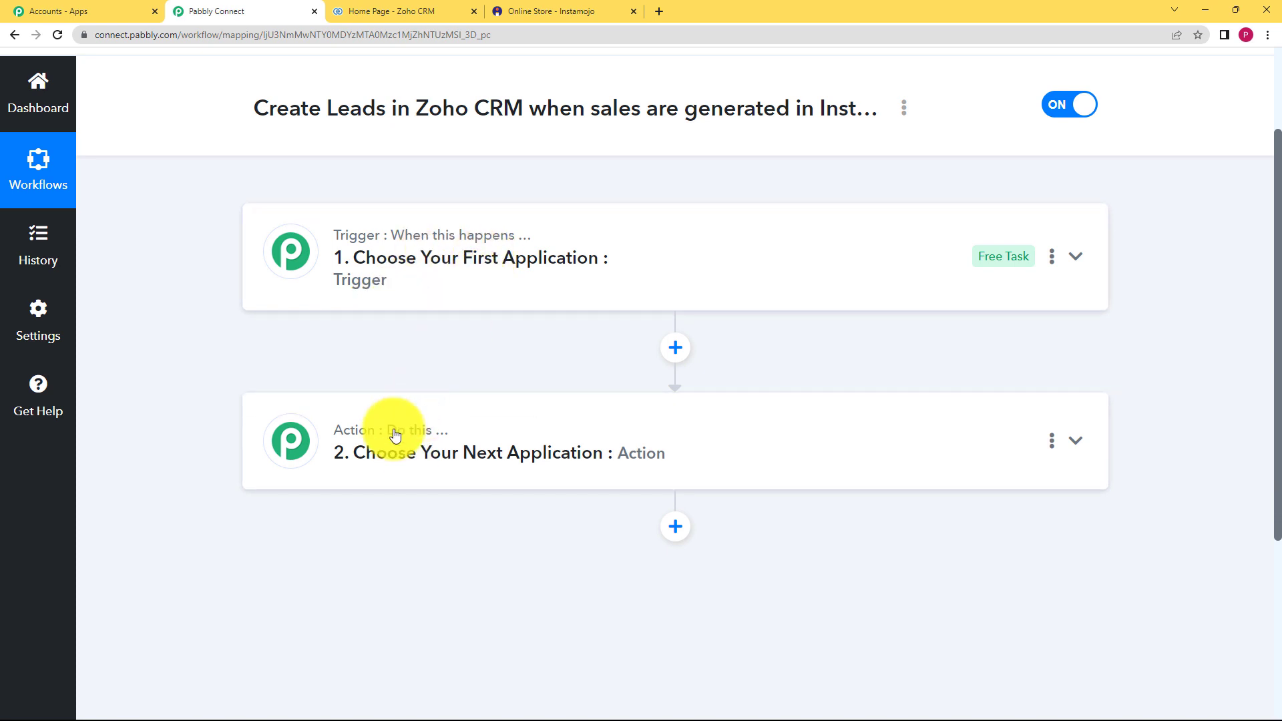
{"action": "left_click", "coordinate": [457, 266]}
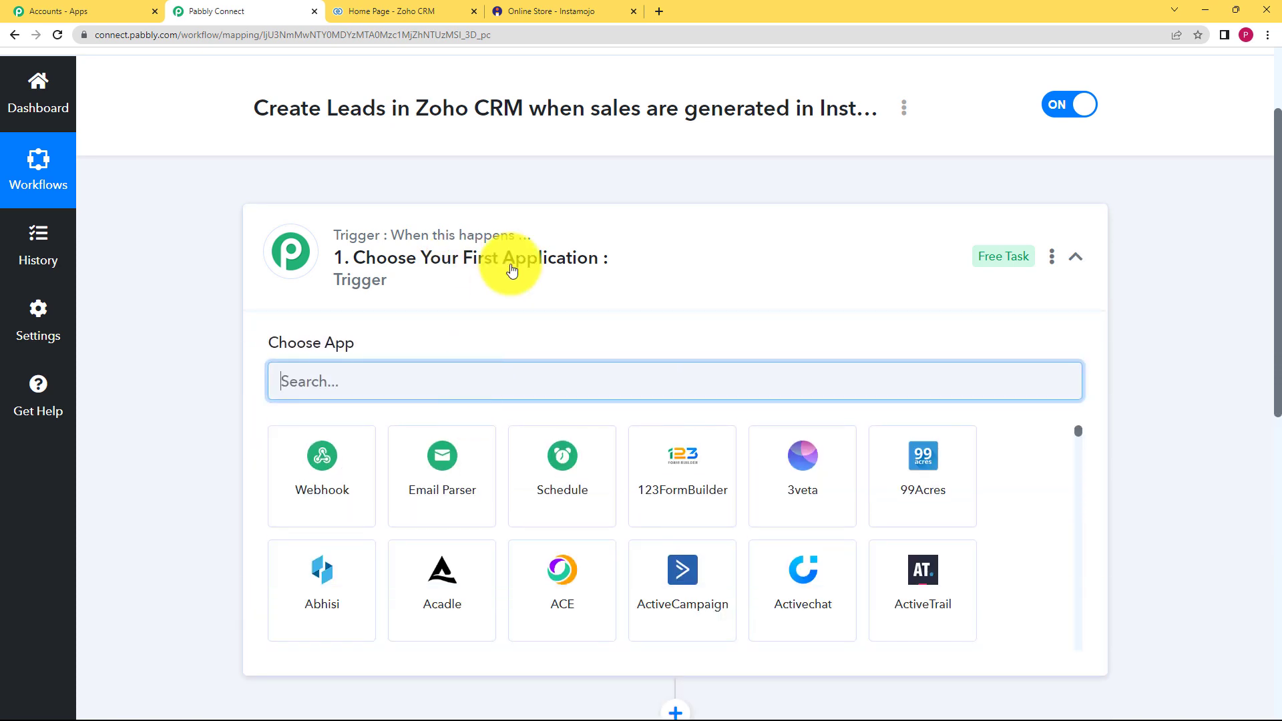
{"action": "type", "text": "insta"}
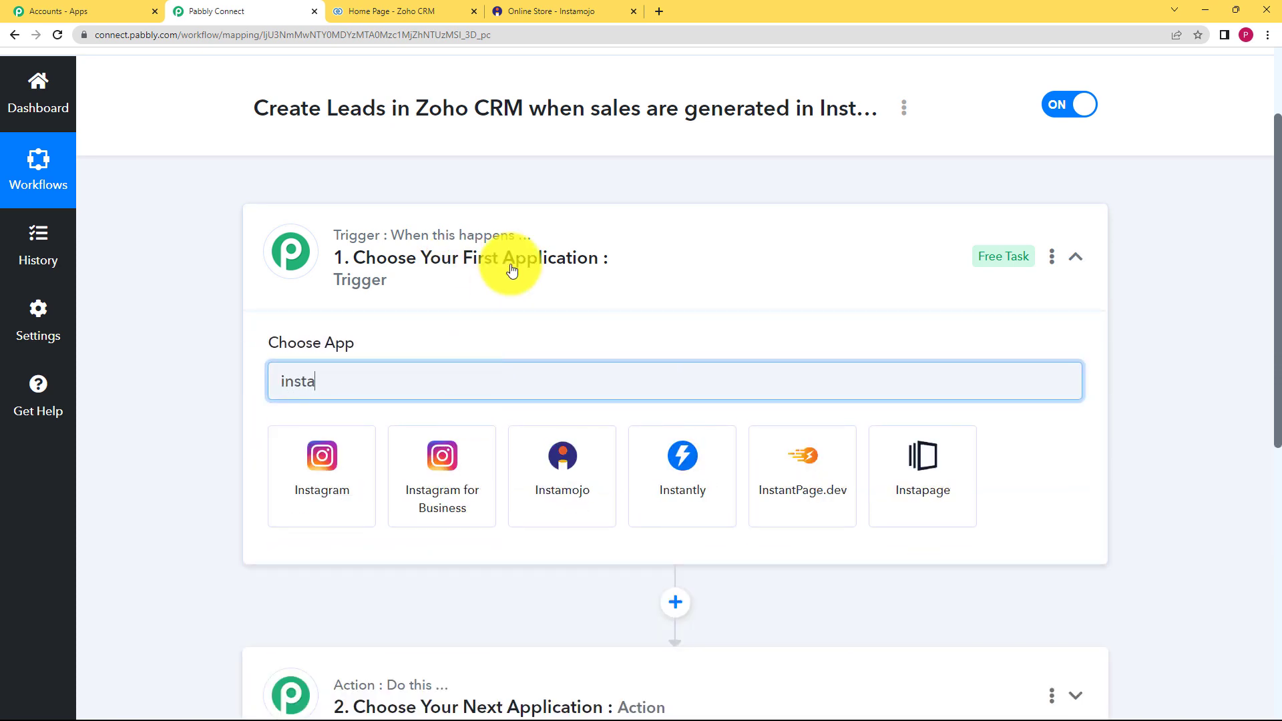
{"action": "left_click", "coordinate": [569, 471]}
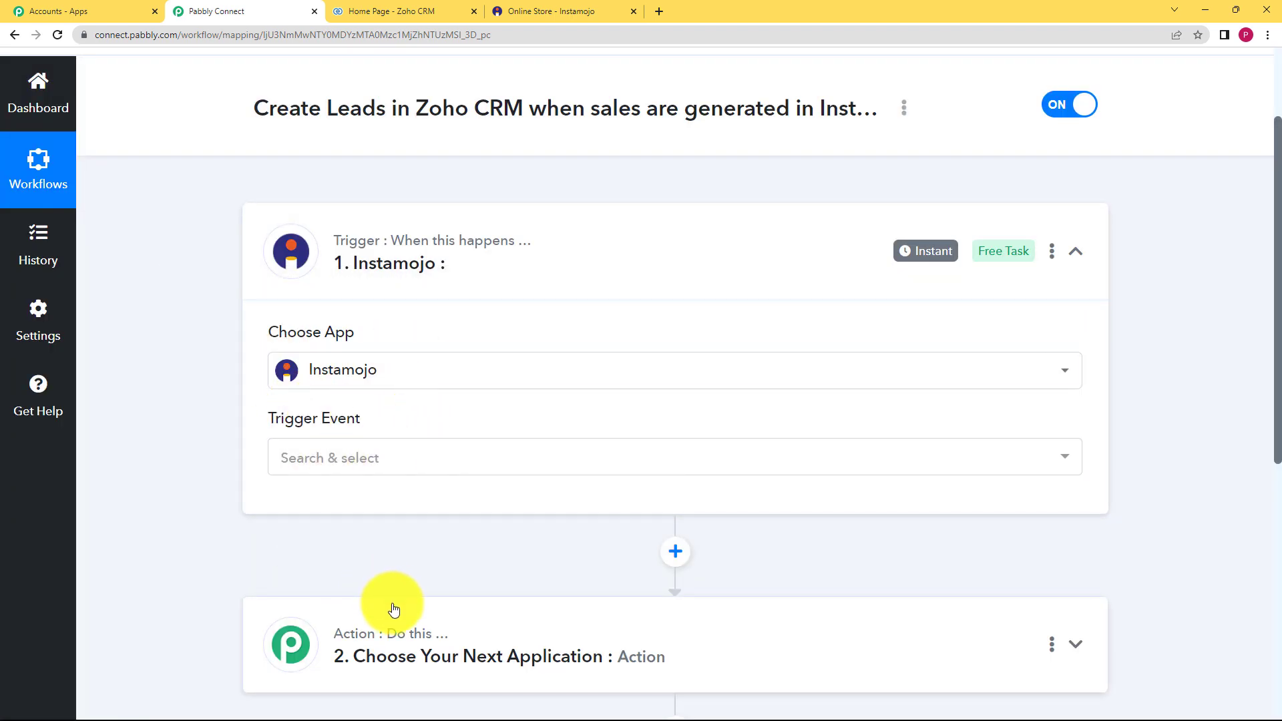
- Set the Instamojo trigger event to New Sale
{"action": "mouse_move", "coordinate": [403, 636]}
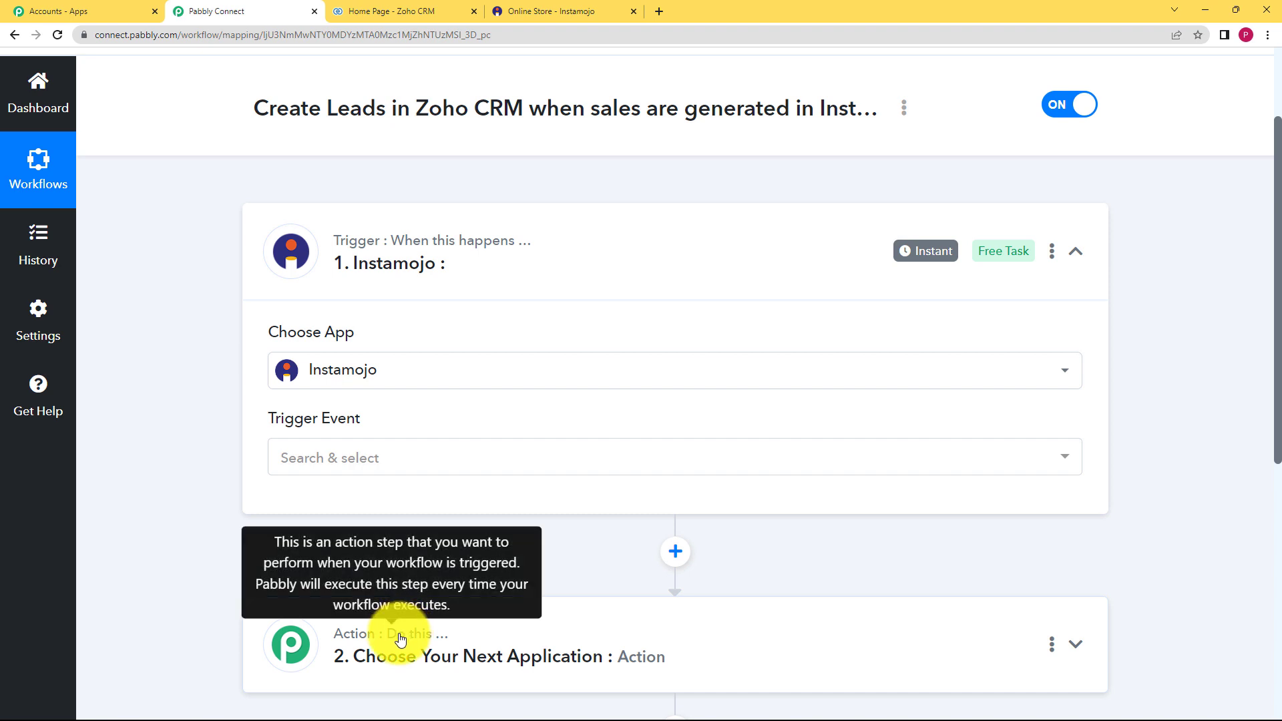
{"action": "left_click", "coordinate": [425, 462]}
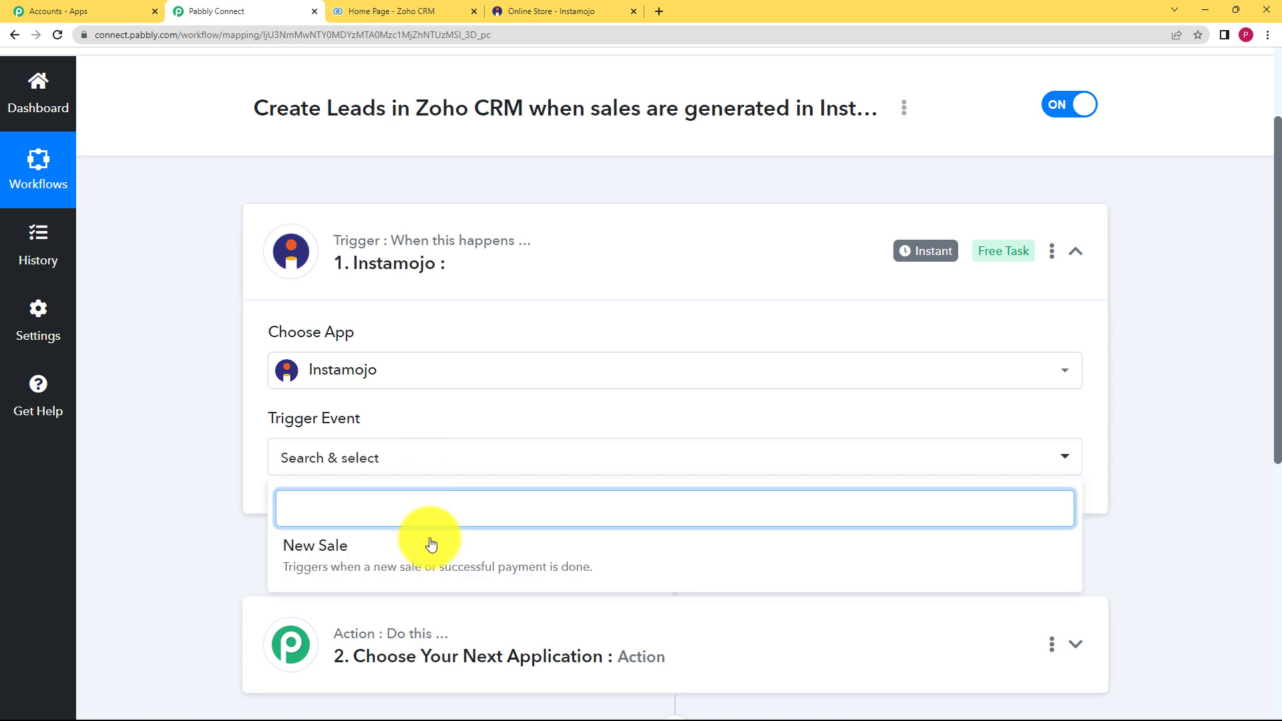
{"action": "left_click", "coordinate": [419, 567]}
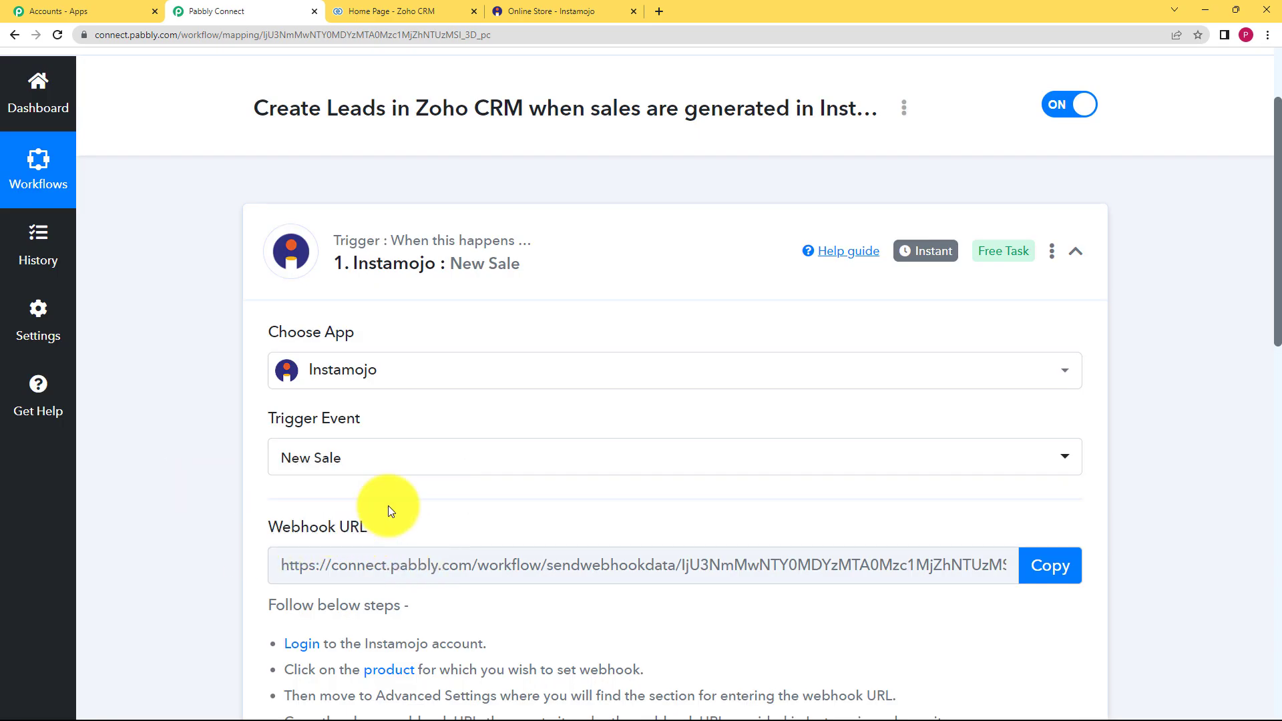
{"action": "scroll", "coordinate": [387, 507], "scroll_direction": "down", "scroll_amount": 2}
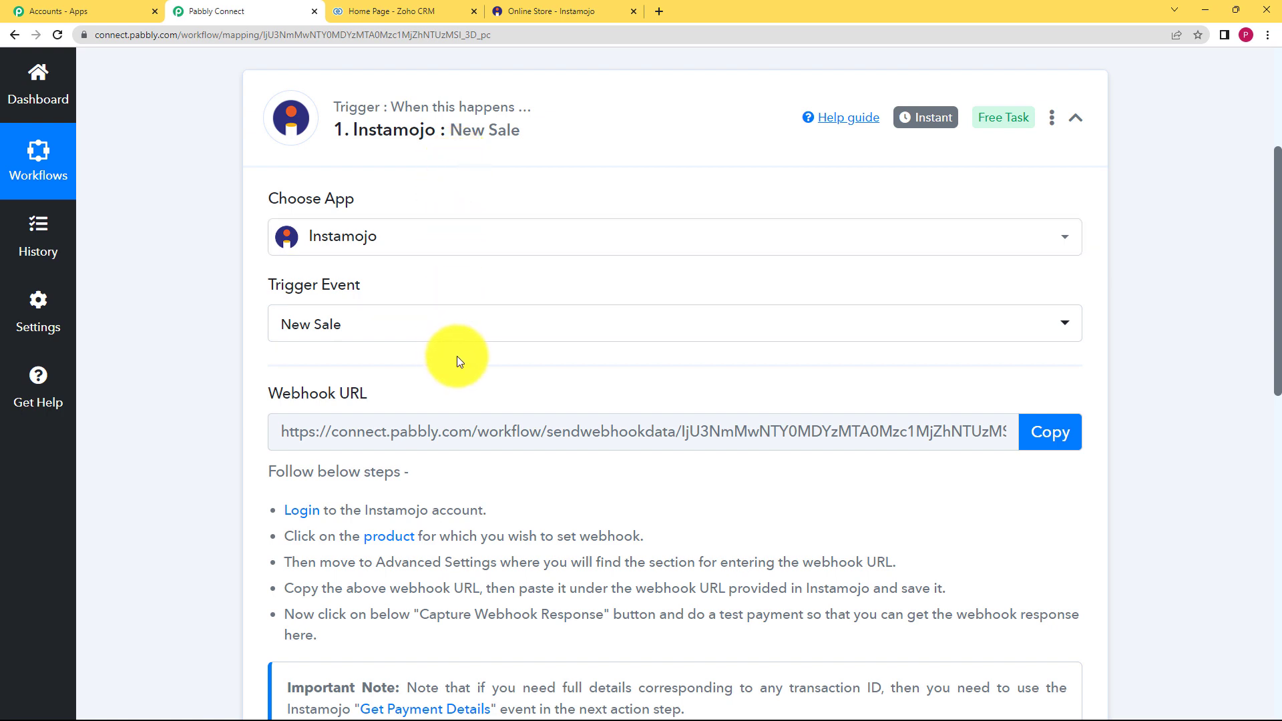
{"action": "scroll", "coordinate": [459, 361], "scroll_direction": "down", "scroll_amount": 2}
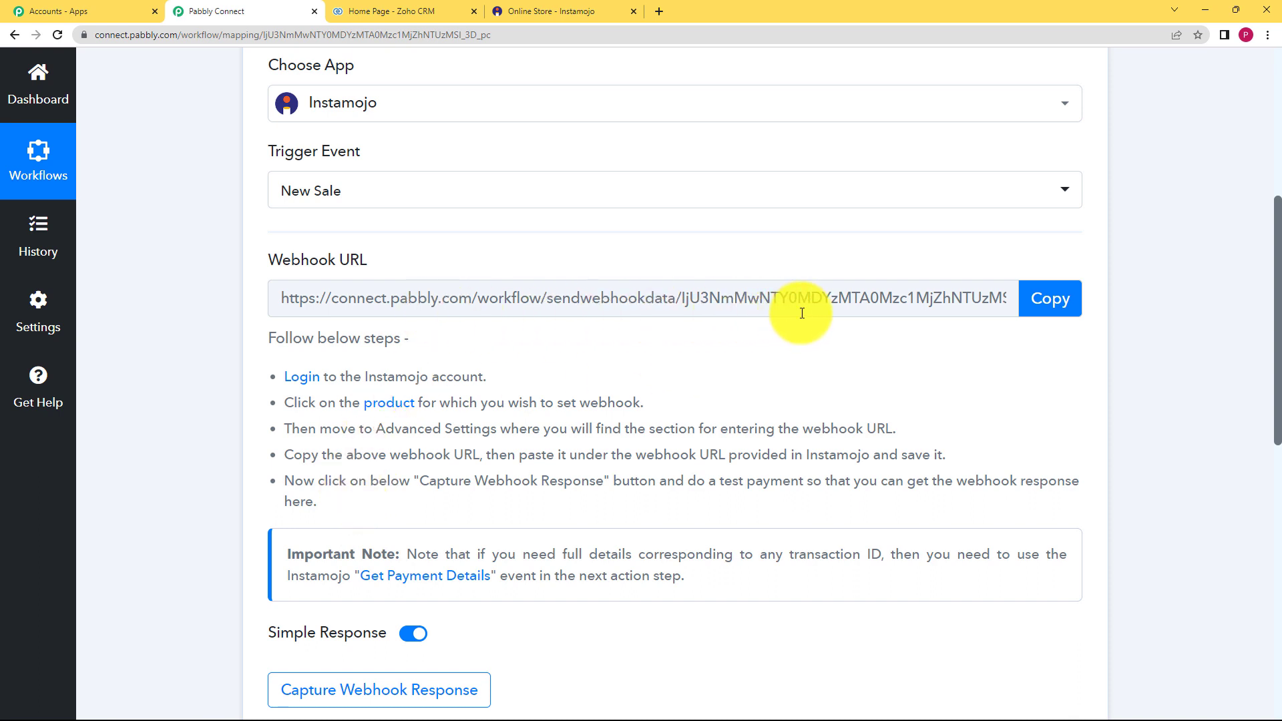
{"action": "left_click_drag", "start_coordinate": [311, 375], "coordinate": [609, 497]}
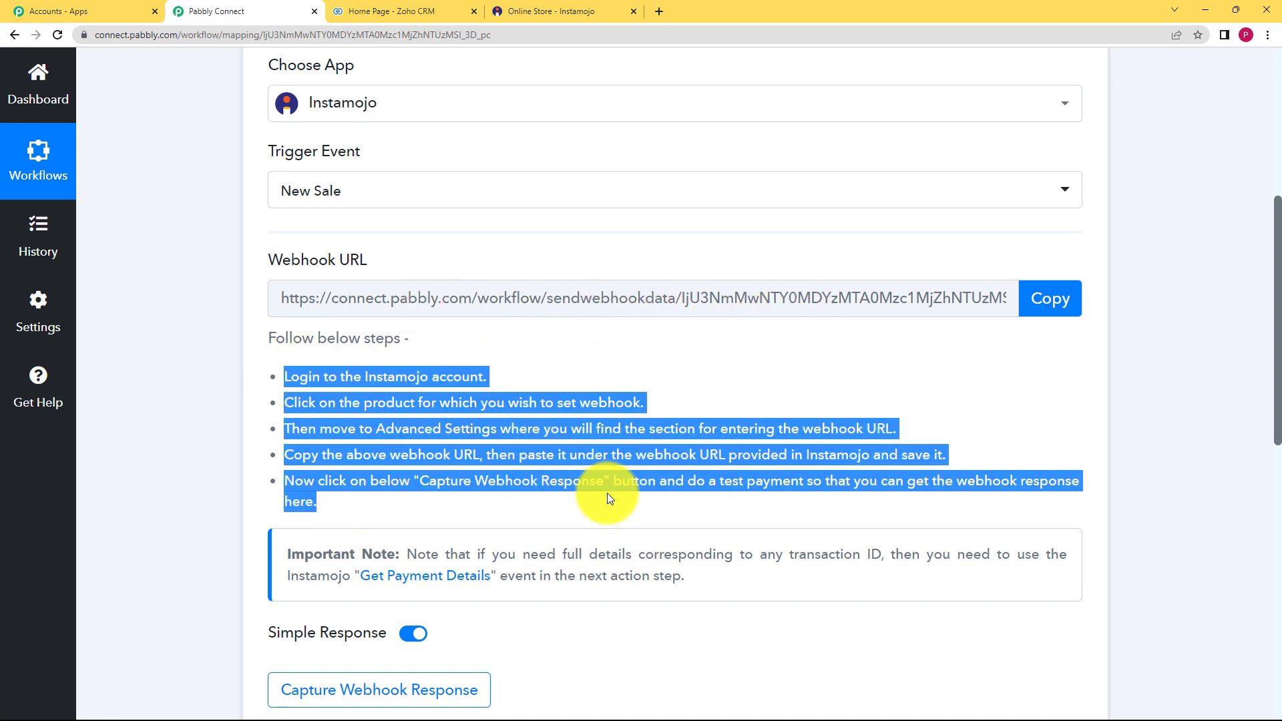
{"action": "left_click", "coordinate": [648, 372]}
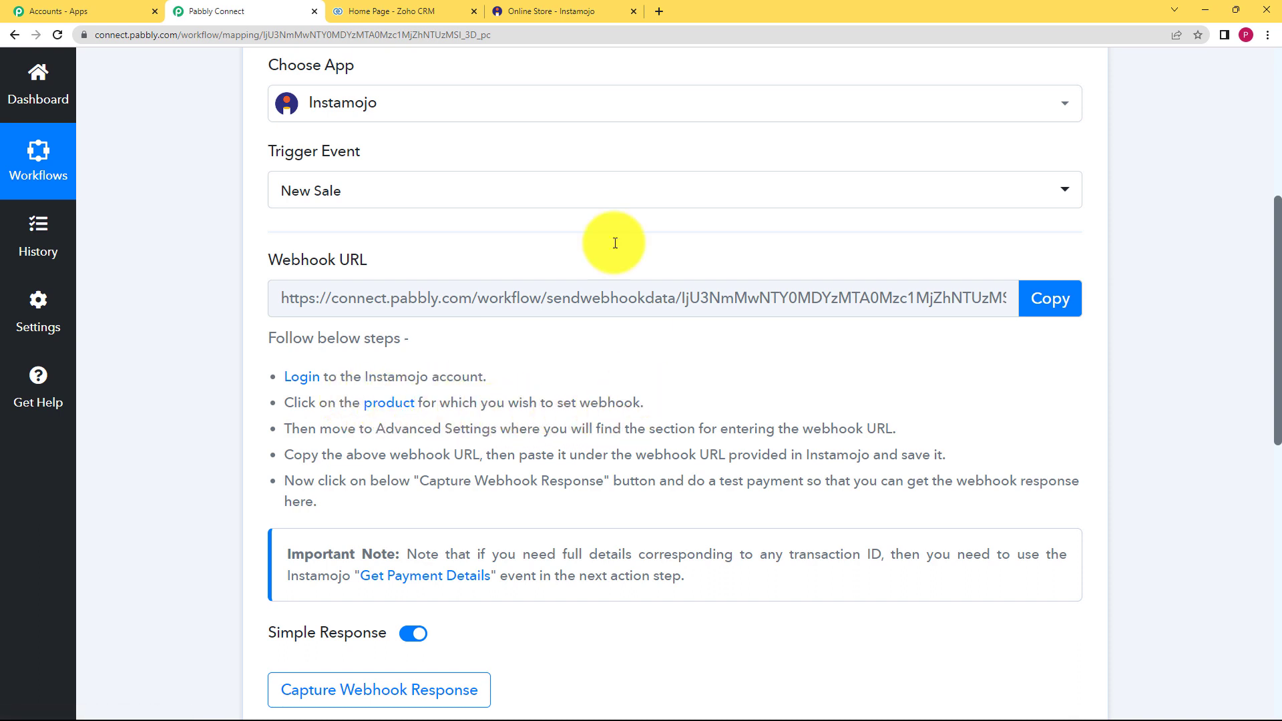
- Clear the old webhook URL in the PHP for Beginners product's advanced settings
{"action": "left_click", "coordinate": [532, 8]}
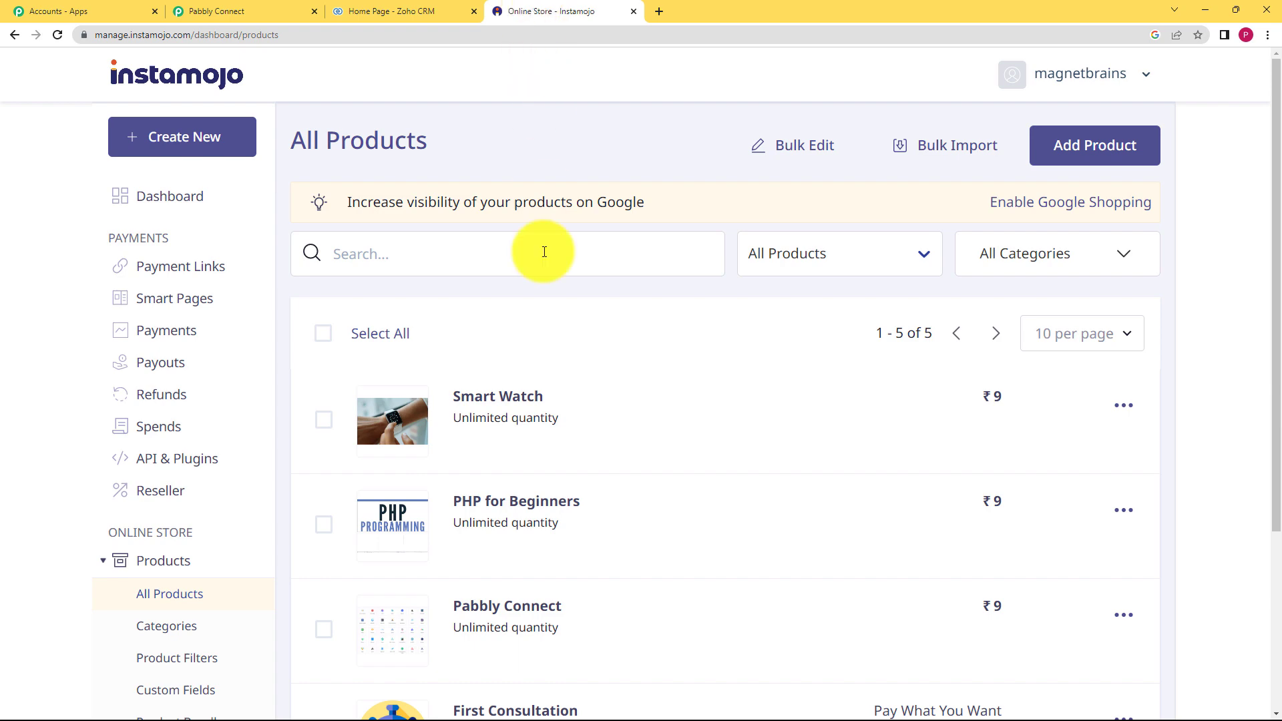
{"action": "scroll", "coordinate": [552, 450], "scroll_direction": "down", "scroll_amount": 4}
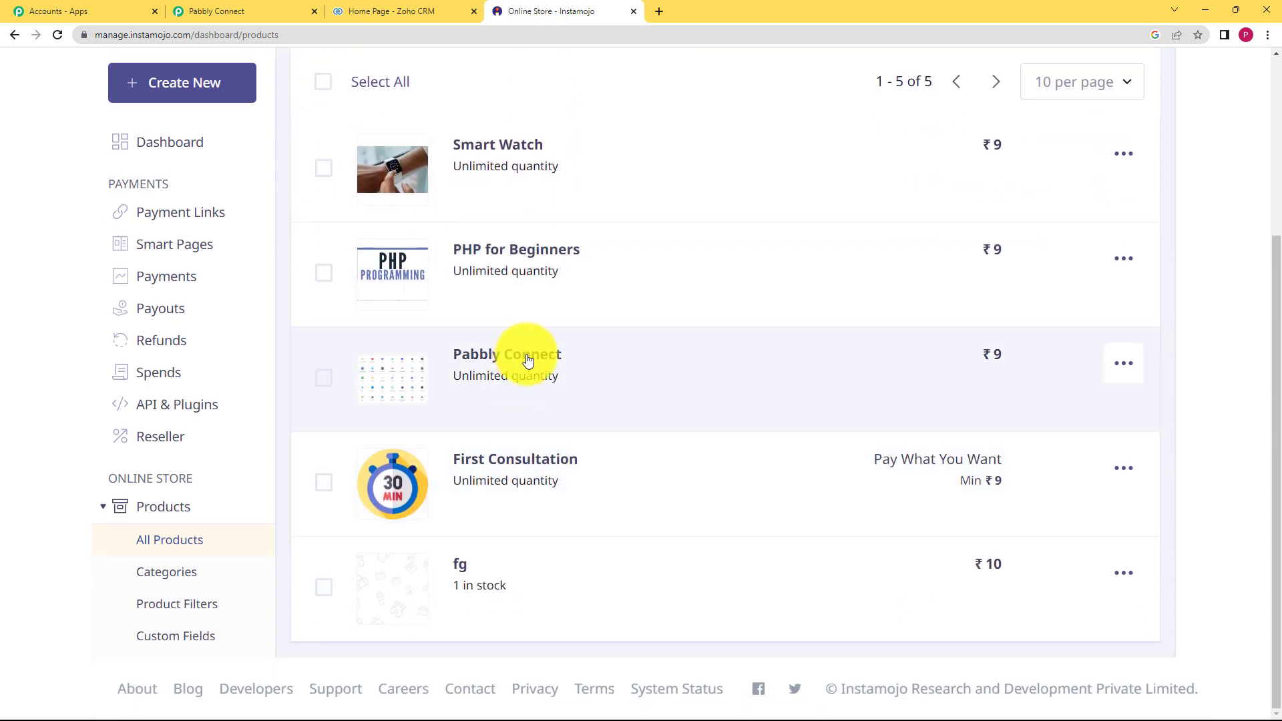
{"action": "left_click", "coordinate": [560, 293]}
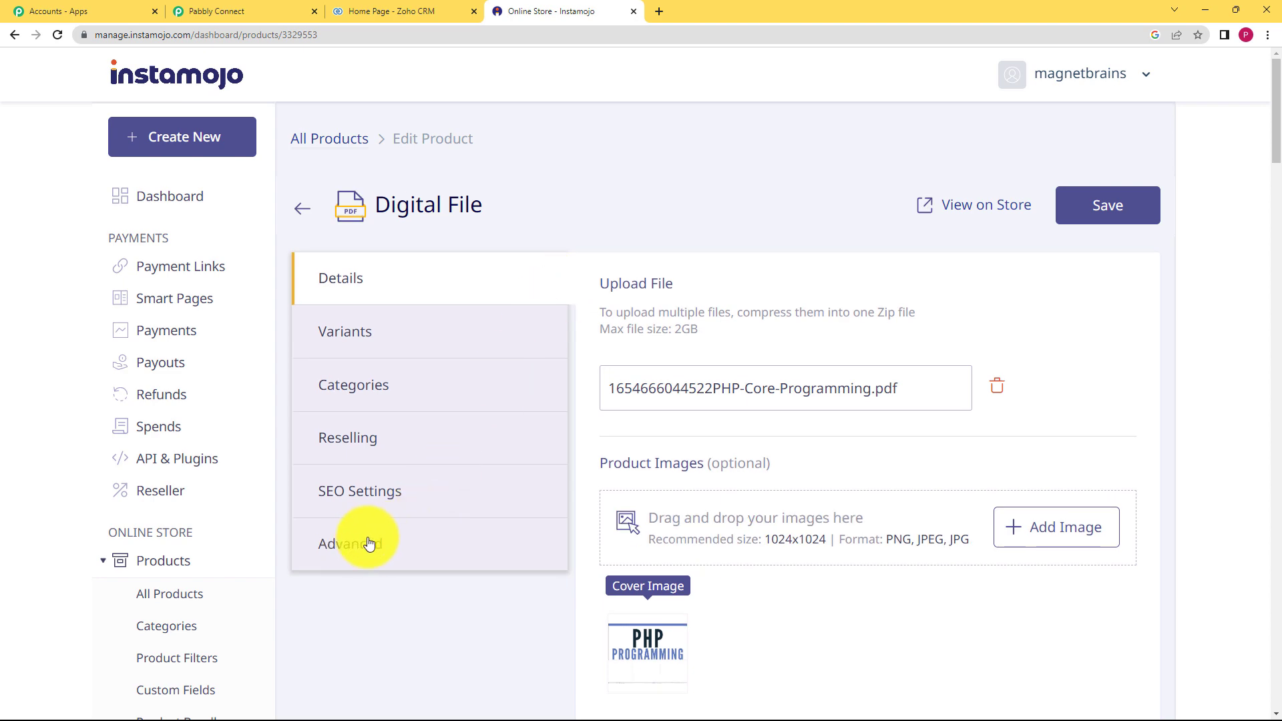
{"action": "left_click", "coordinate": [366, 546]}
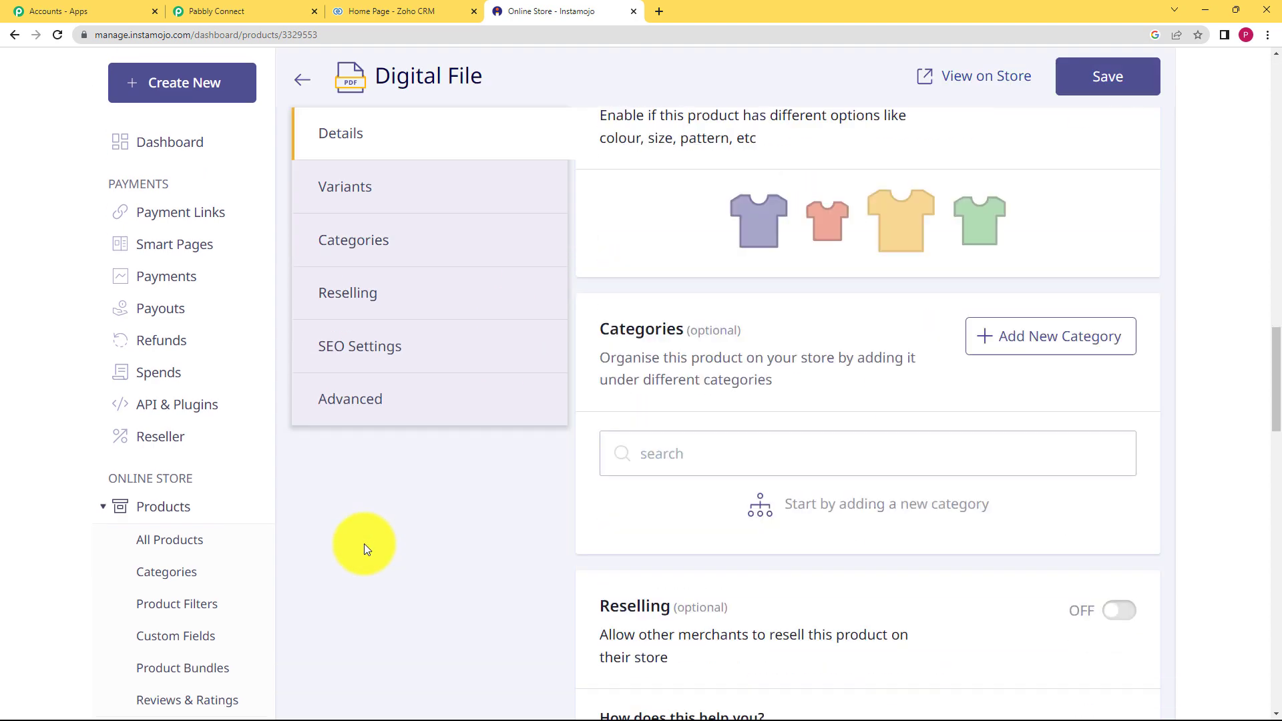
{"action": "scroll", "coordinate": [514, 461], "scroll_direction": "down", "scroll_amount": 5}
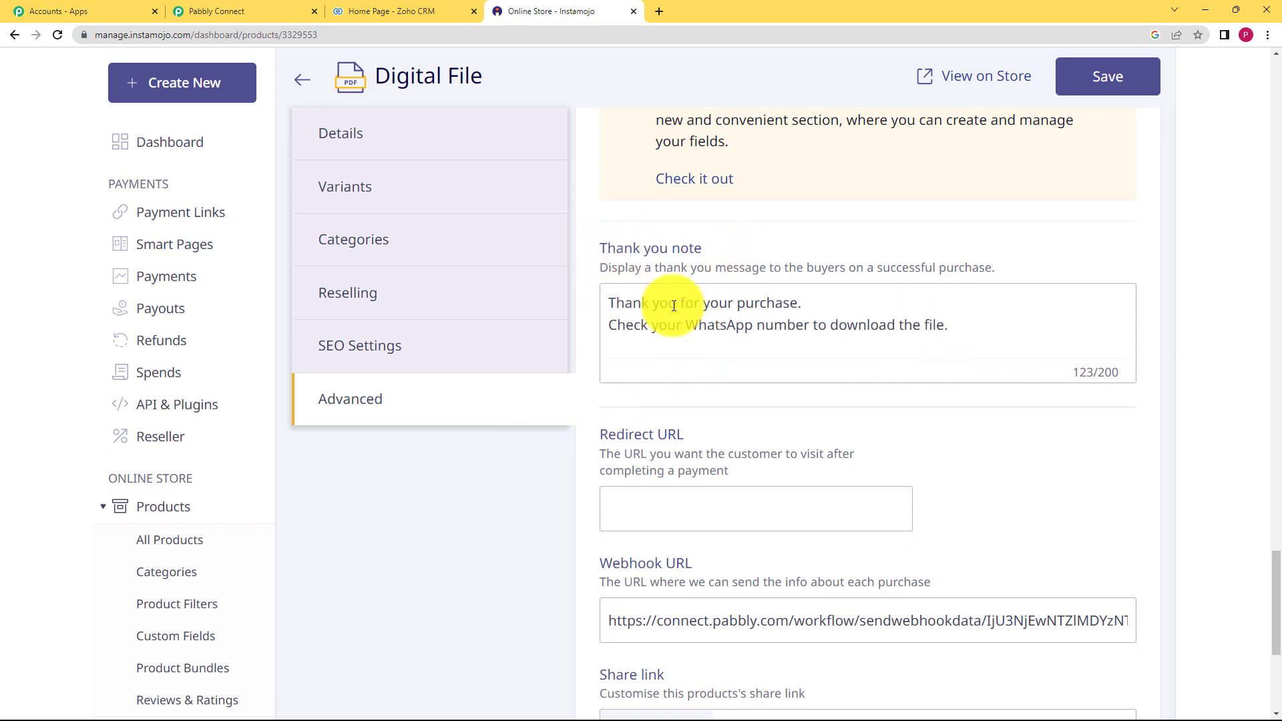
{"action": "scroll", "coordinate": [661, 502], "scroll_direction": "down", "scroll_amount": 3}
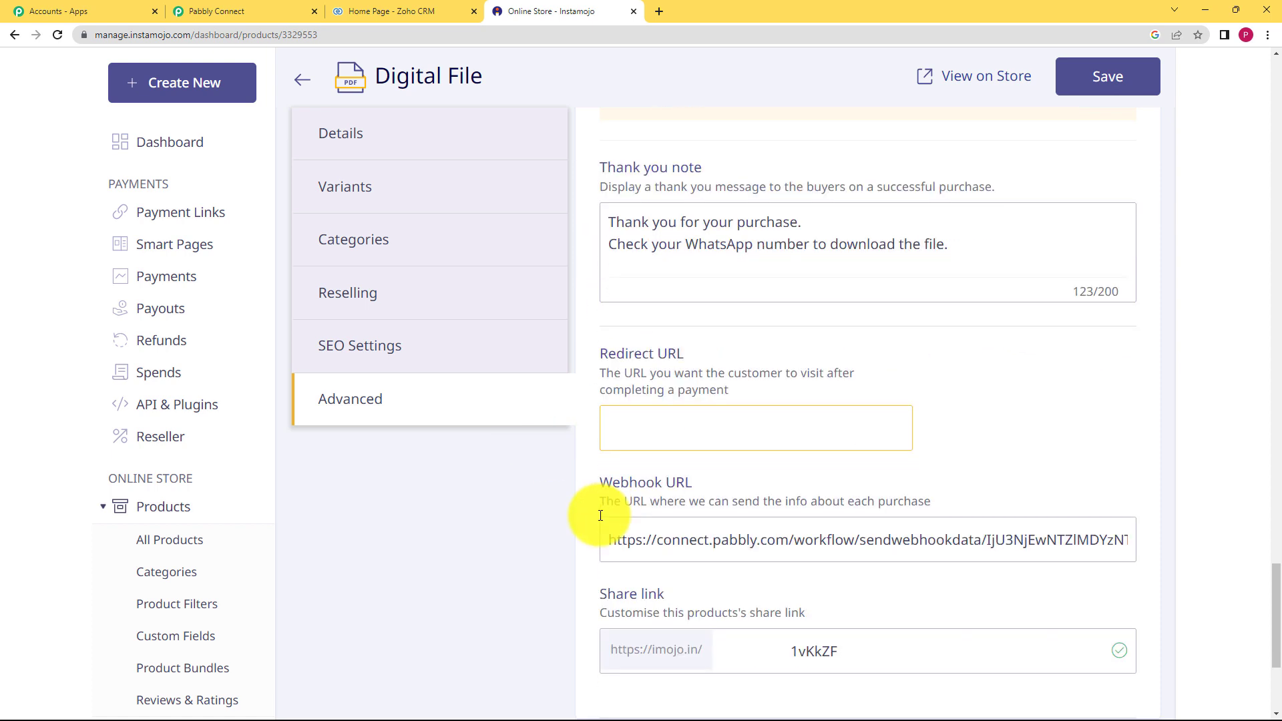
{"action": "left_click_drag", "start_coordinate": [606, 423], "coordinate": [1162, 422]}
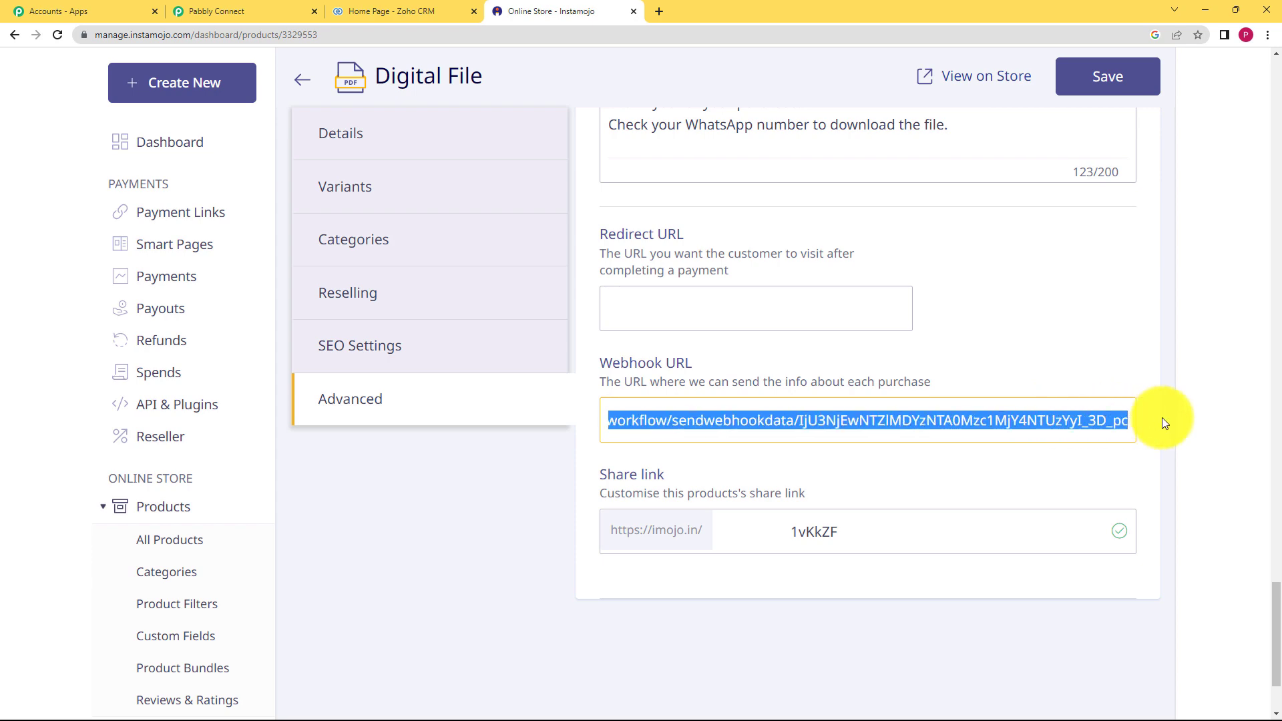
{"action": "key", "text": "BackSpace"}
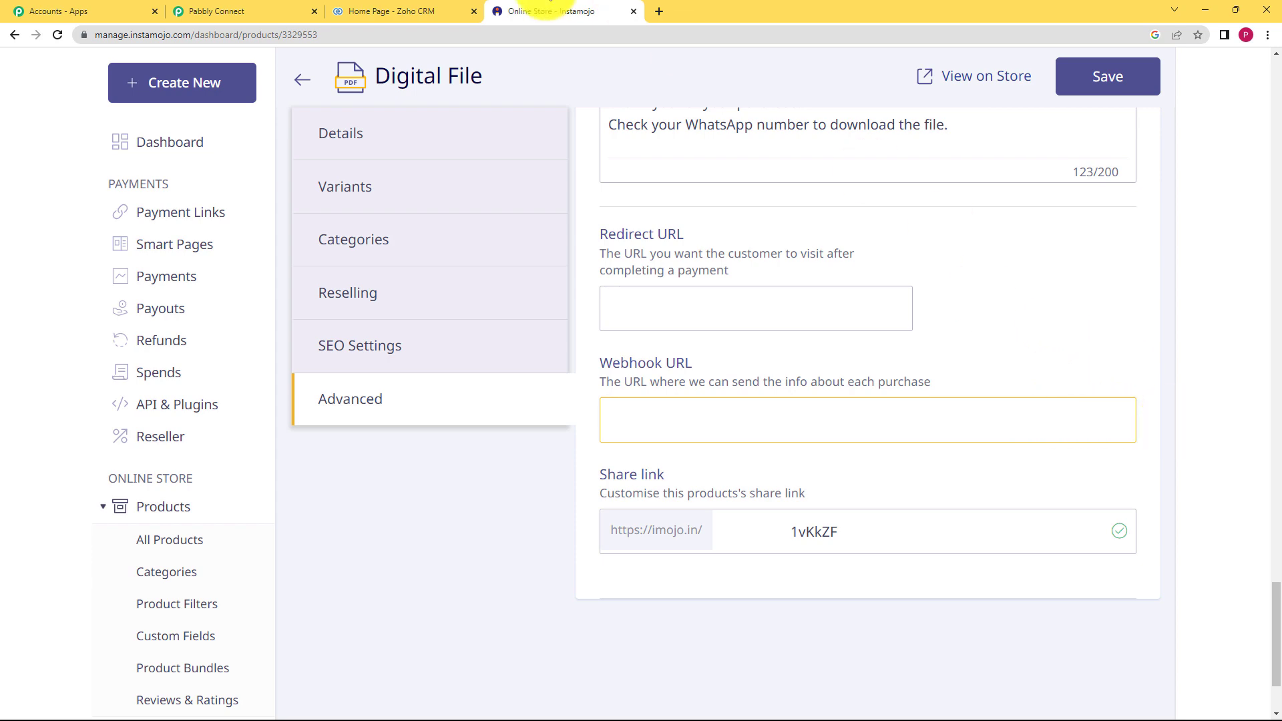
- Paste the Pabbly Connect webhook URL into the product's Webhook URL field and save
{"action": "left_click", "coordinate": [221, 10]}
{"action": "left_click", "coordinate": [1061, 296]}
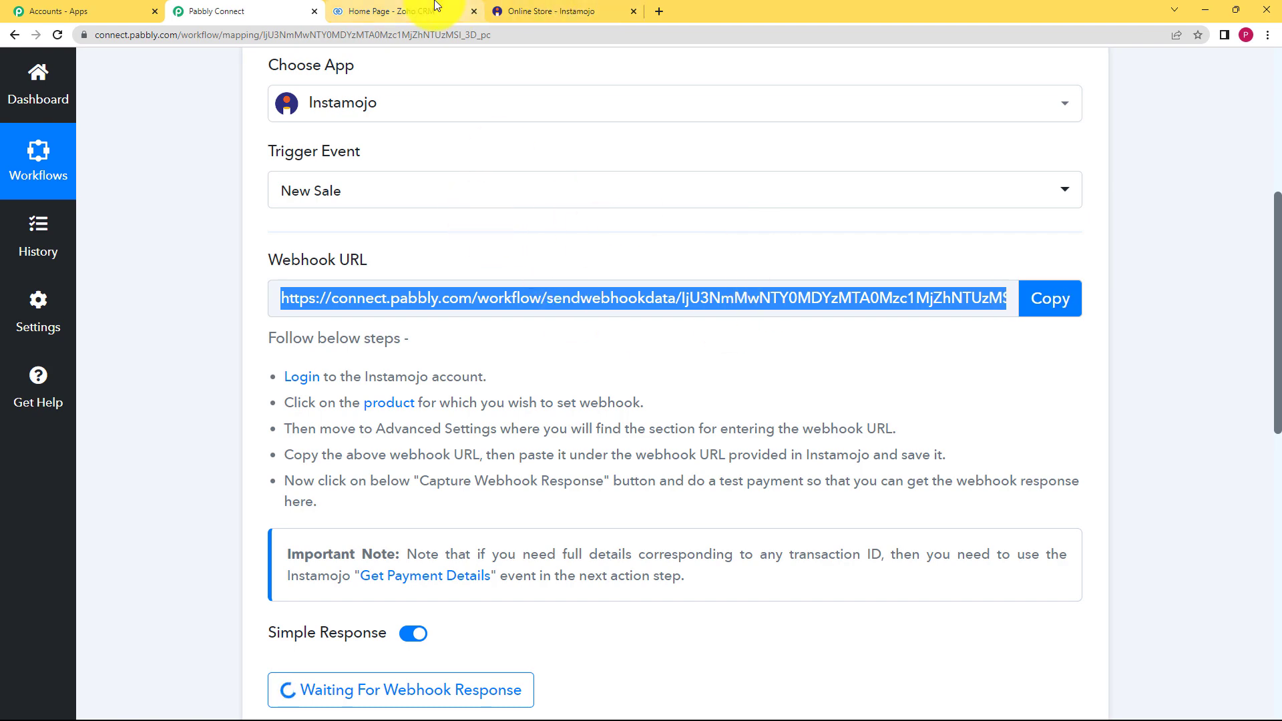
{"action": "left_click", "coordinate": [528, 11]}
{"action": "key", "text": "ctrl+v"}
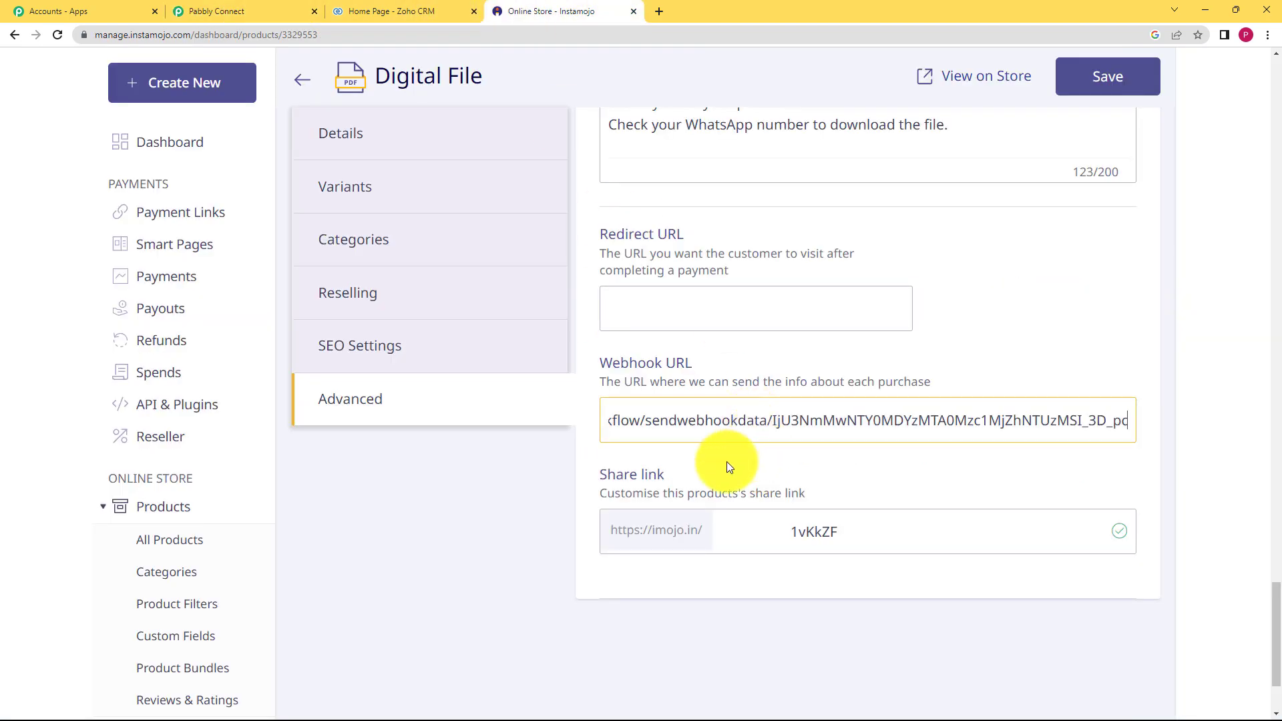
{"action": "scroll", "coordinate": [782, 350], "scroll_direction": "up", "scroll_amount": 5}
{"action": "scroll", "coordinate": [782, 351], "scroll_direction": "up", "scroll_amount": 6}
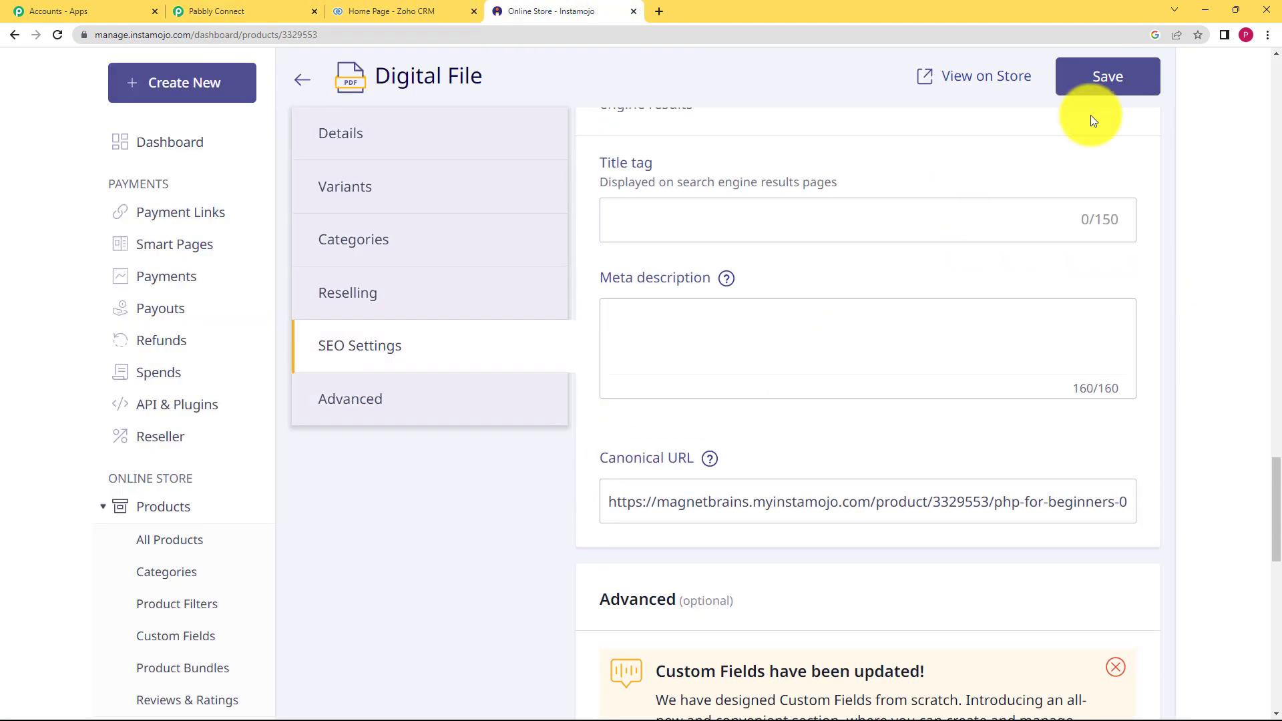
{"action": "left_click", "coordinate": [1147, 82]}
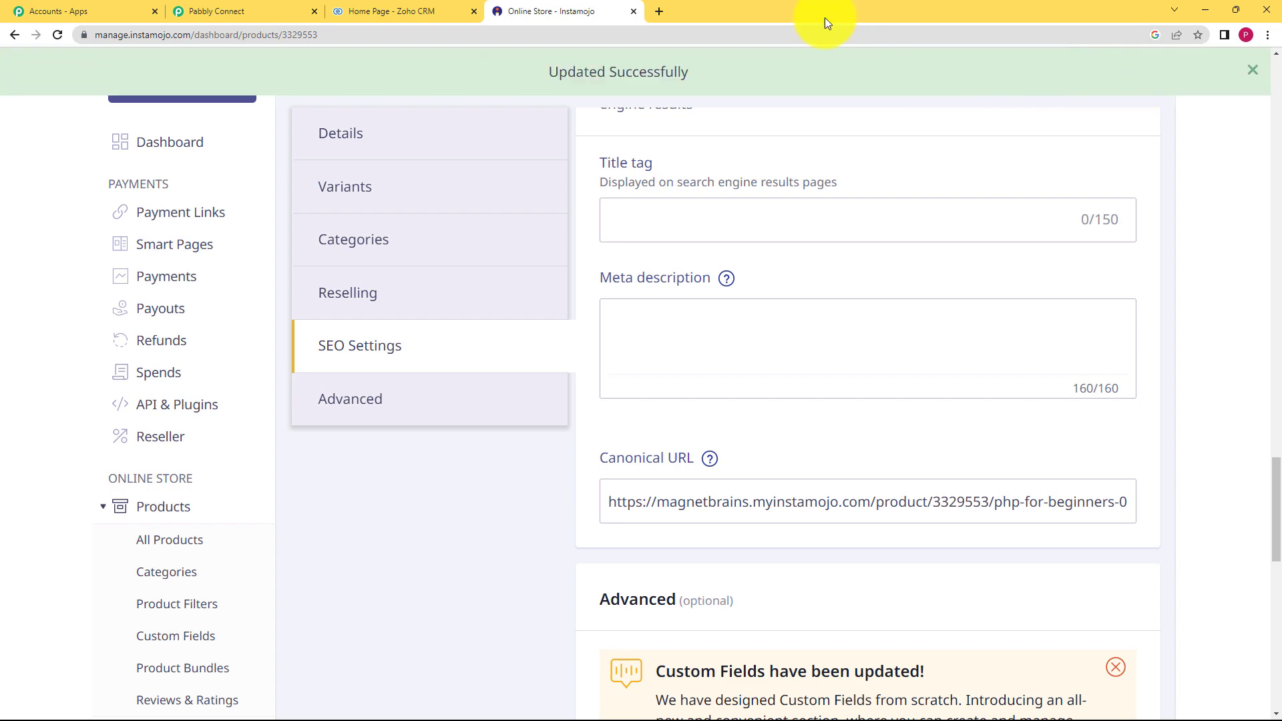
{"action": "left_click", "coordinate": [207, 10]}
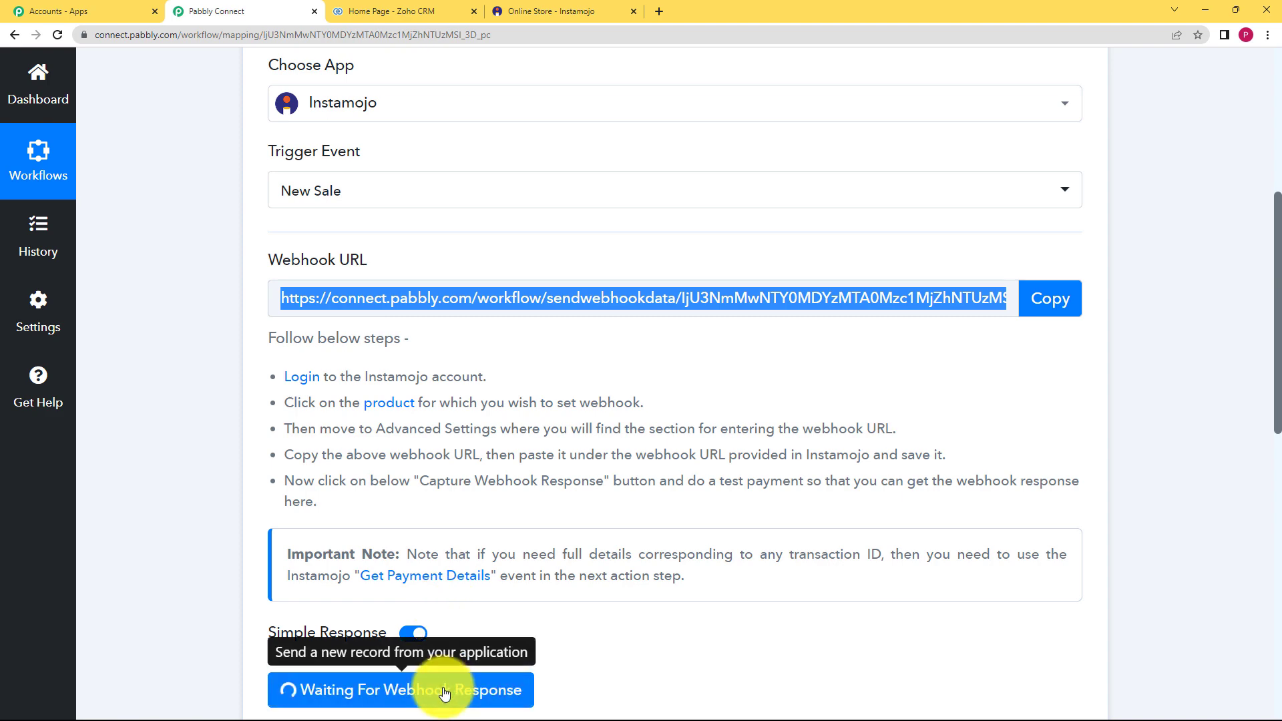
- Open the PHP for Beginners product's public store page
{"action": "scroll", "coordinate": [296, 588], "scroll_direction": "down", "scroll_amount": 1}
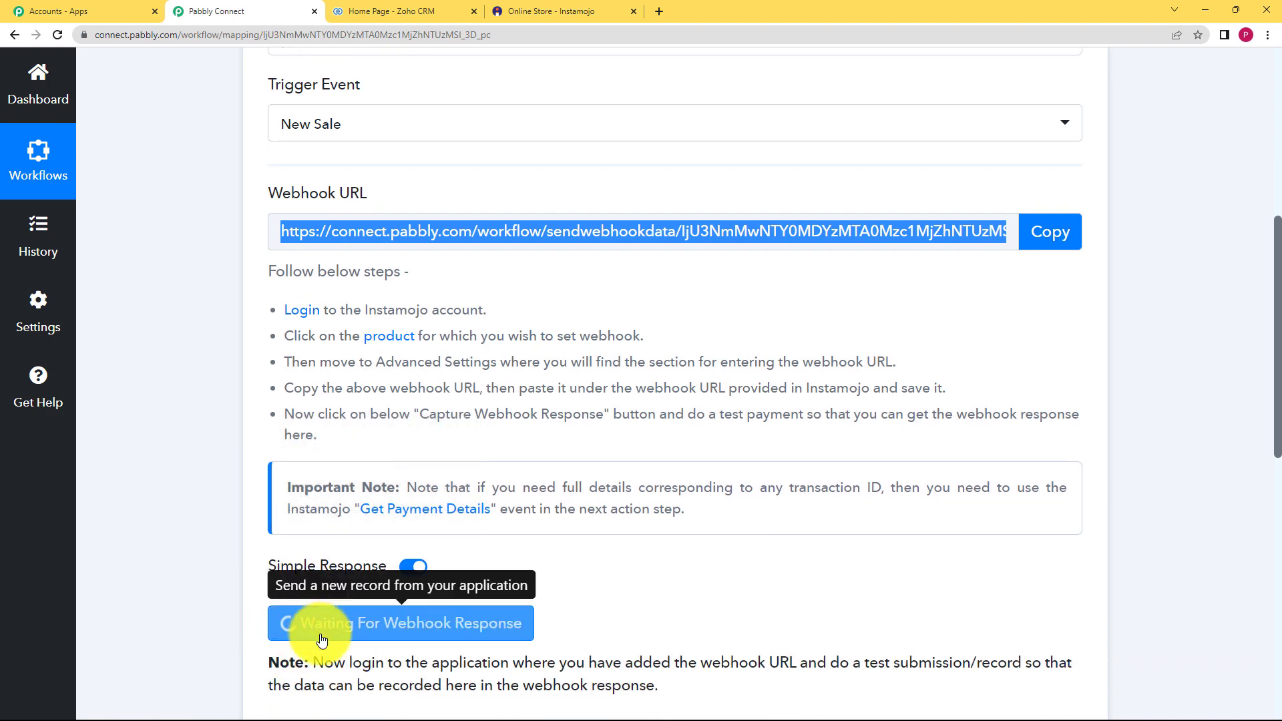
{"action": "left_click", "coordinate": [515, 11]}
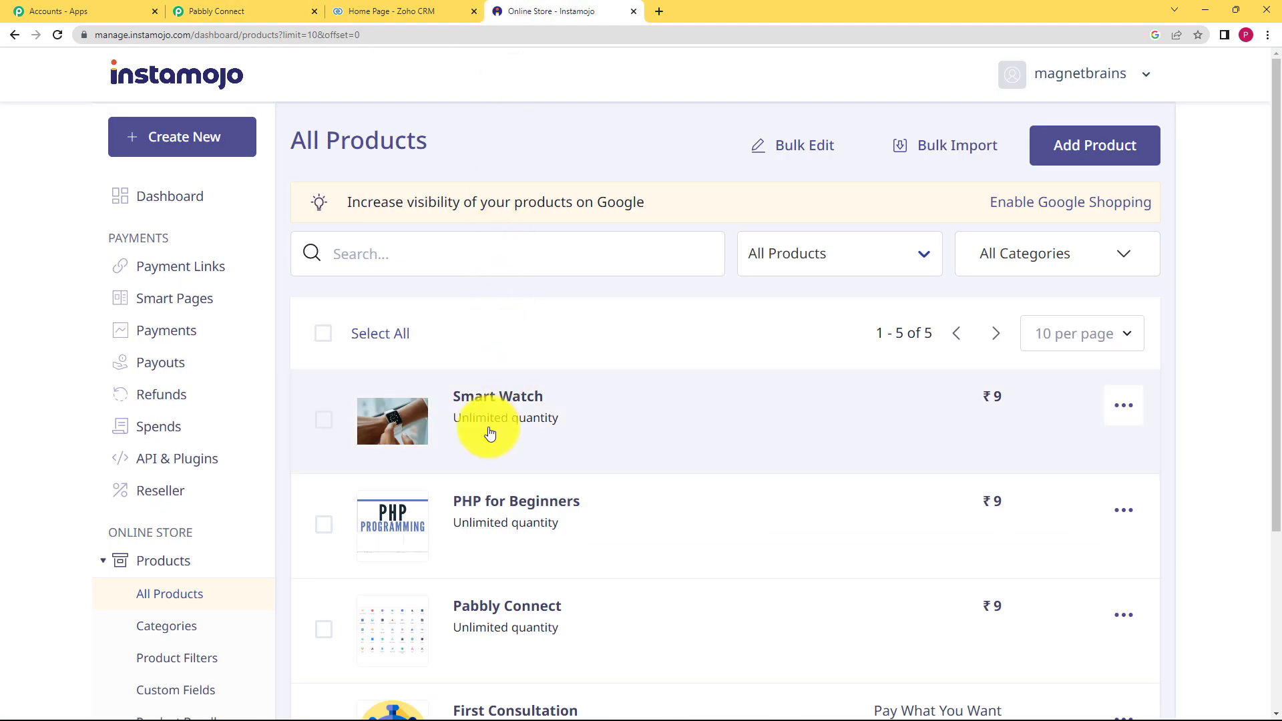
{"action": "scroll", "coordinate": [487, 432], "scroll_direction": "down", "scroll_amount": 3}
{"action": "left_click", "coordinate": [889, 323]}
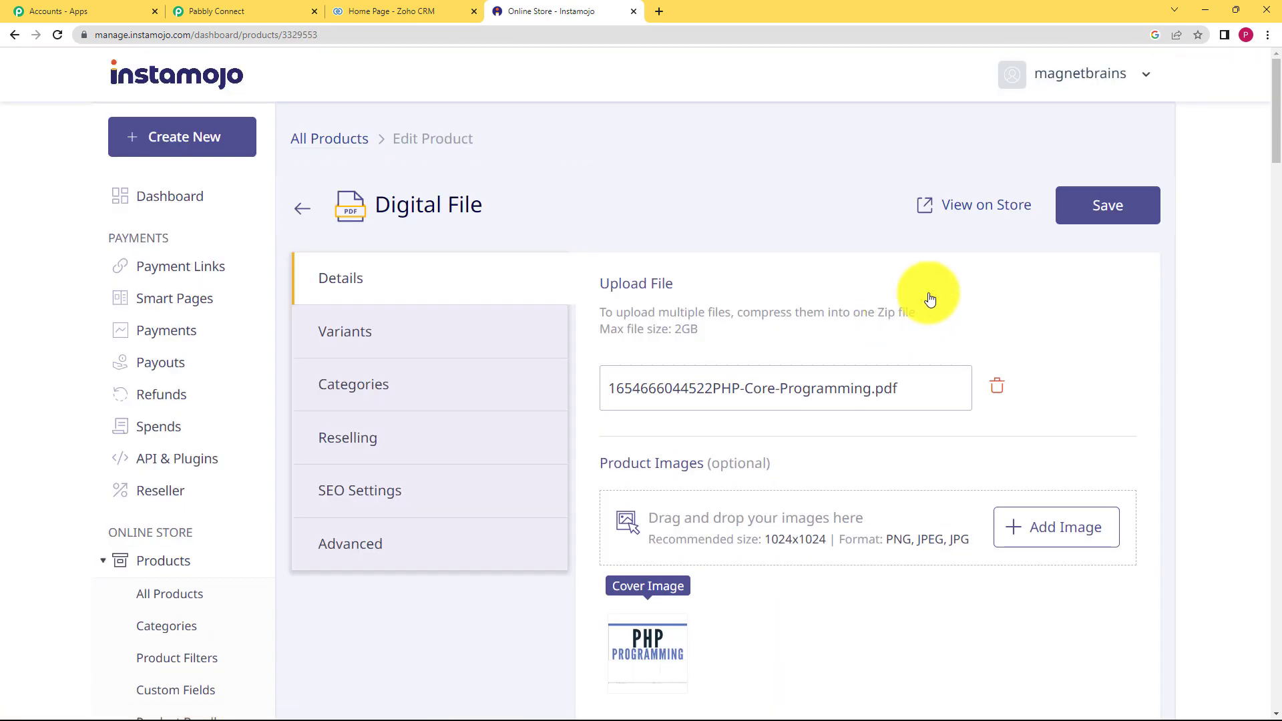
{"action": "left_click", "coordinate": [978, 207]}
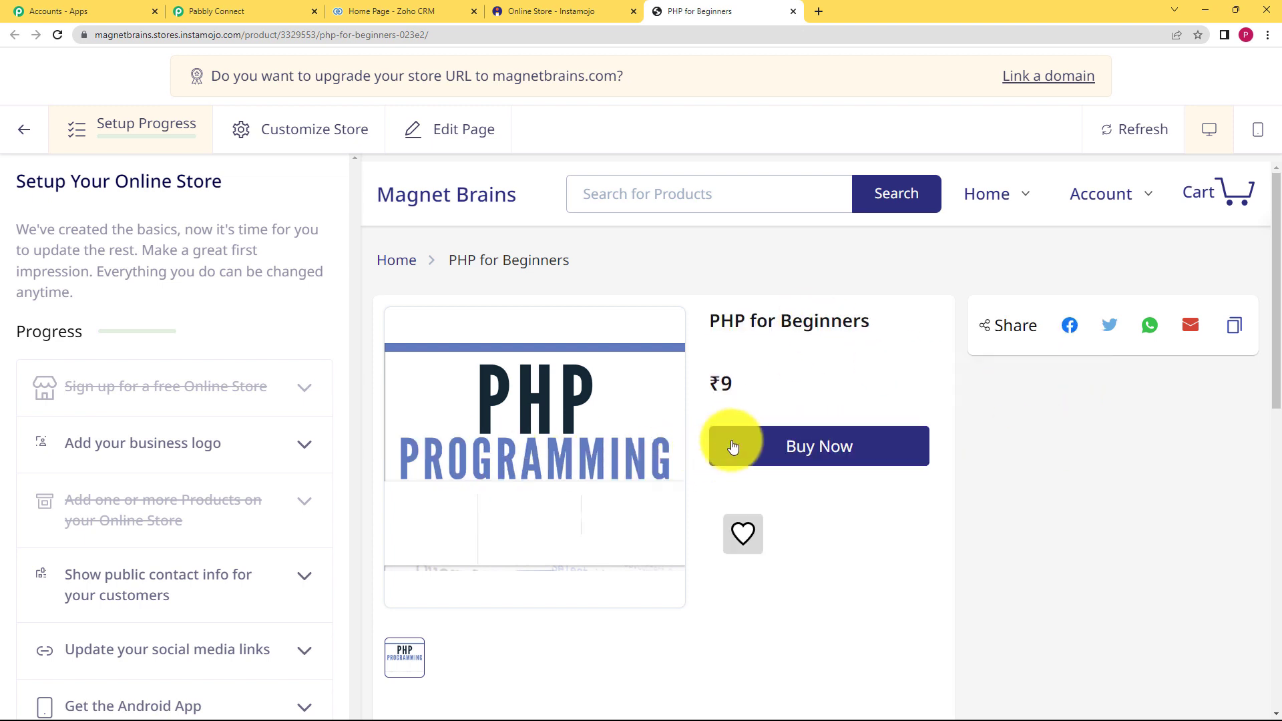
- Buy PHP for Beginners for ₹9.00, entering the customer's details at checkout and paying
{"action": "left_click", "coordinate": [741, 446]}
{"action": "left_click", "coordinate": [775, 487]}
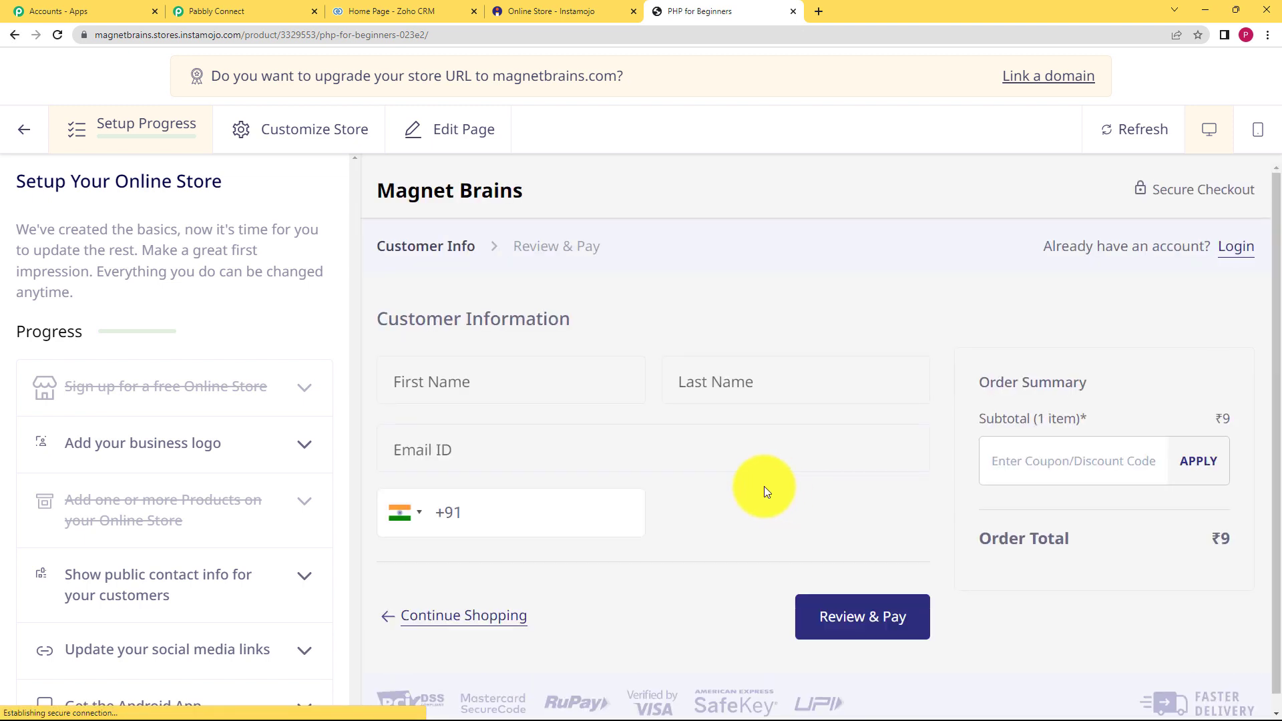
{"action": "left_click", "coordinate": [488, 394]}
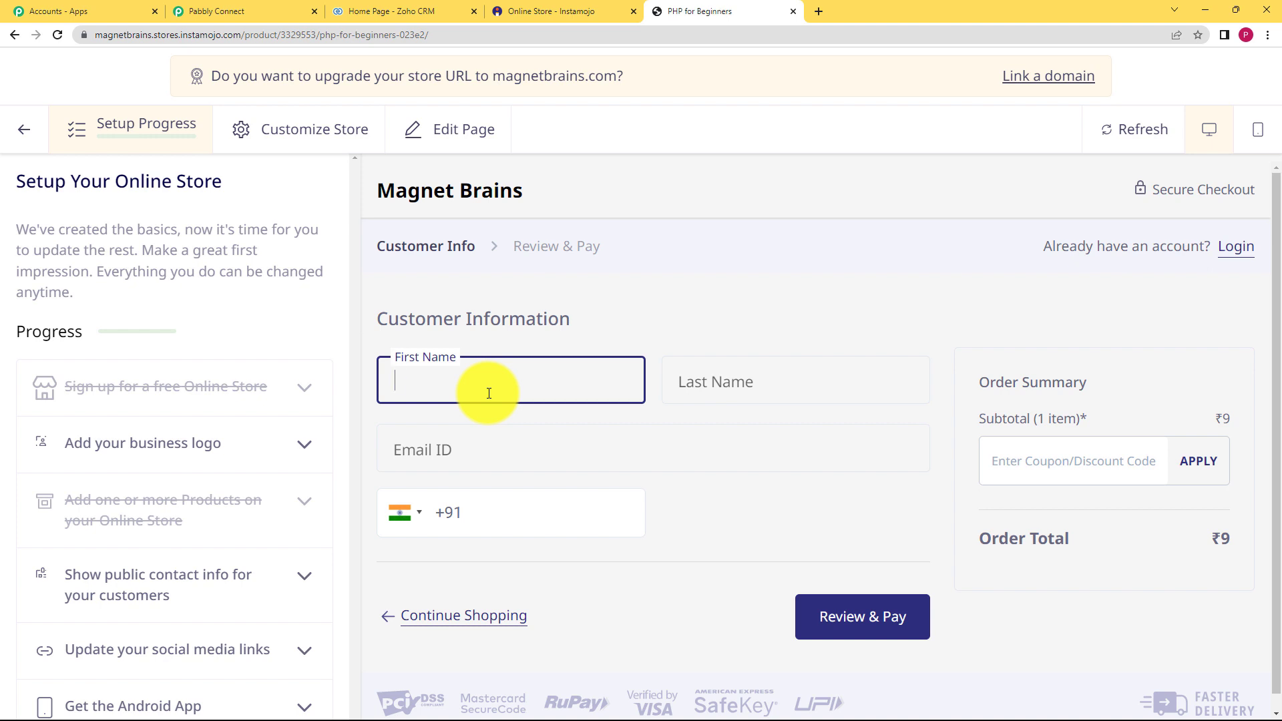
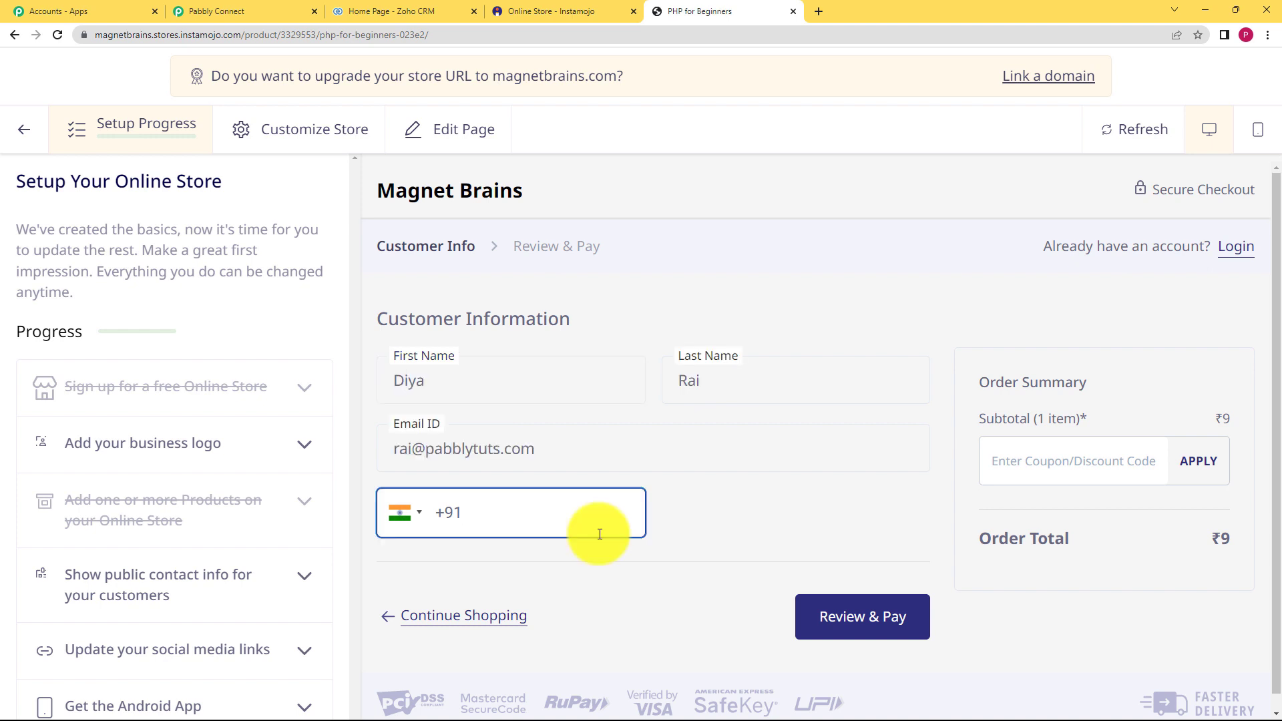
{"action": "left_click", "coordinate": [821, 615]}
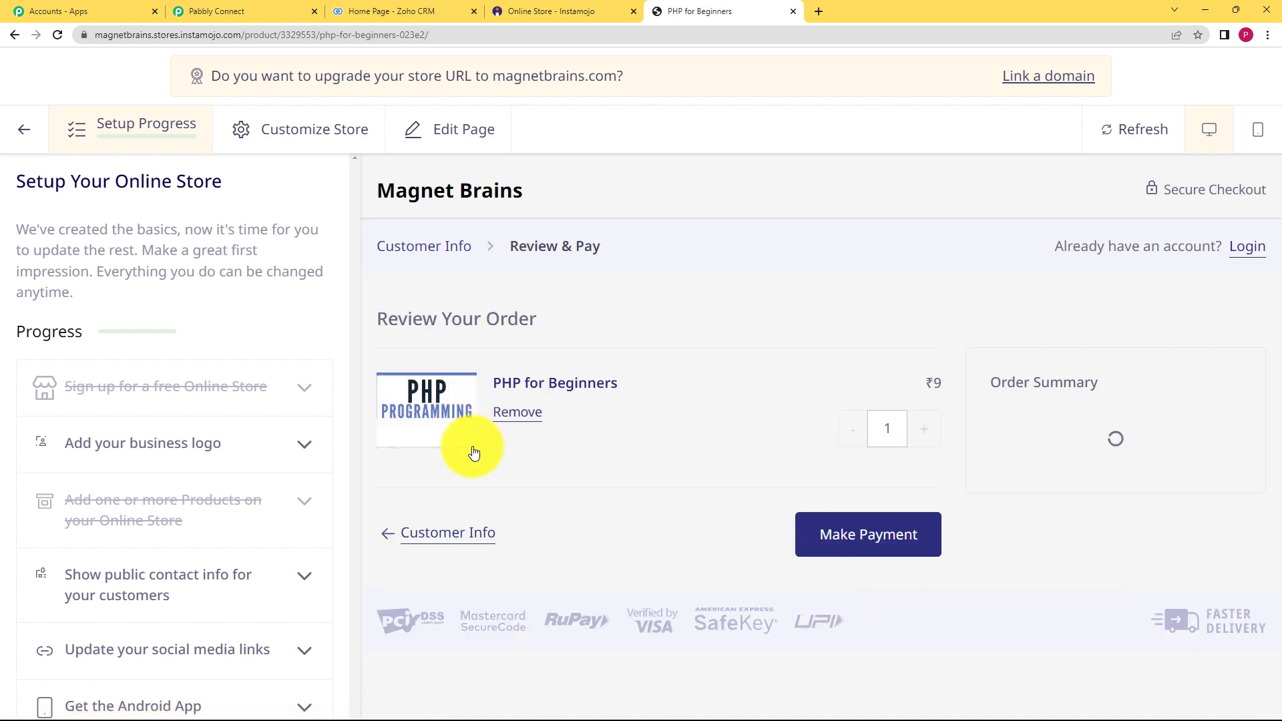
{"action": "left_click", "coordinate": [863, 542]}
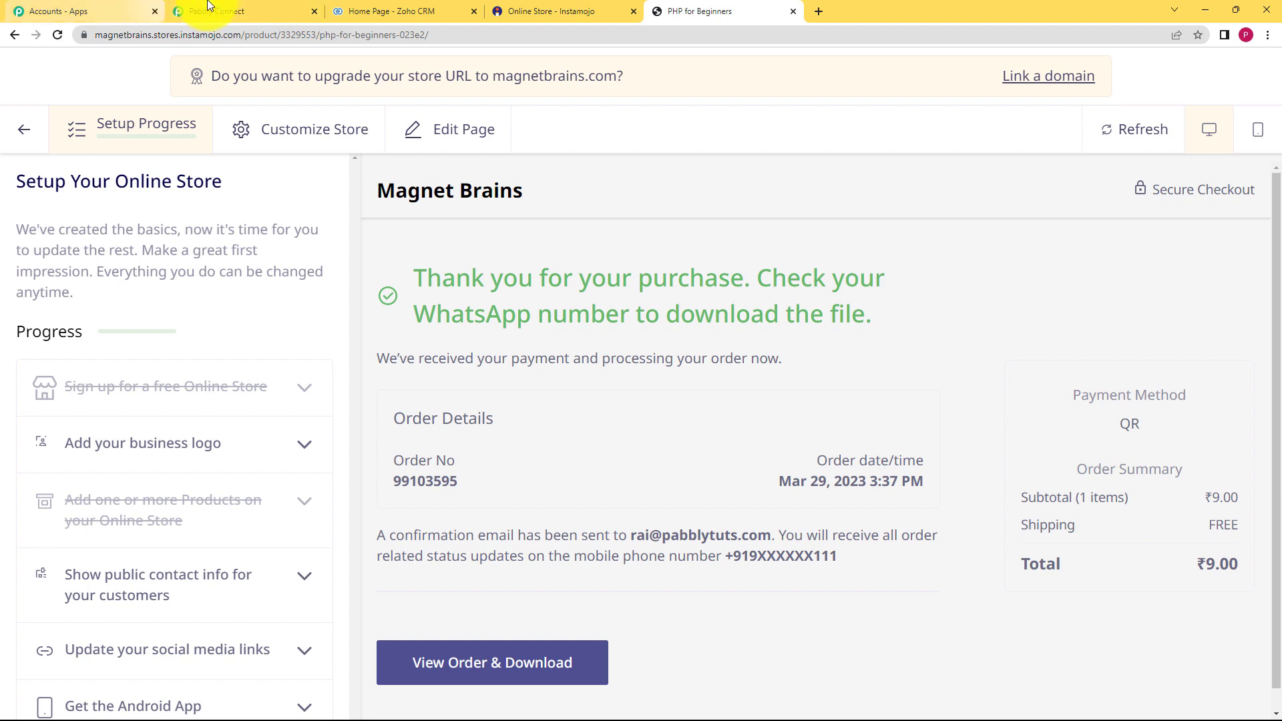
- Review the captured sale response: status Credit, INR currency, amount 9.00, buyer details
{"action": "left_click", "coordinate": [229, 6]}
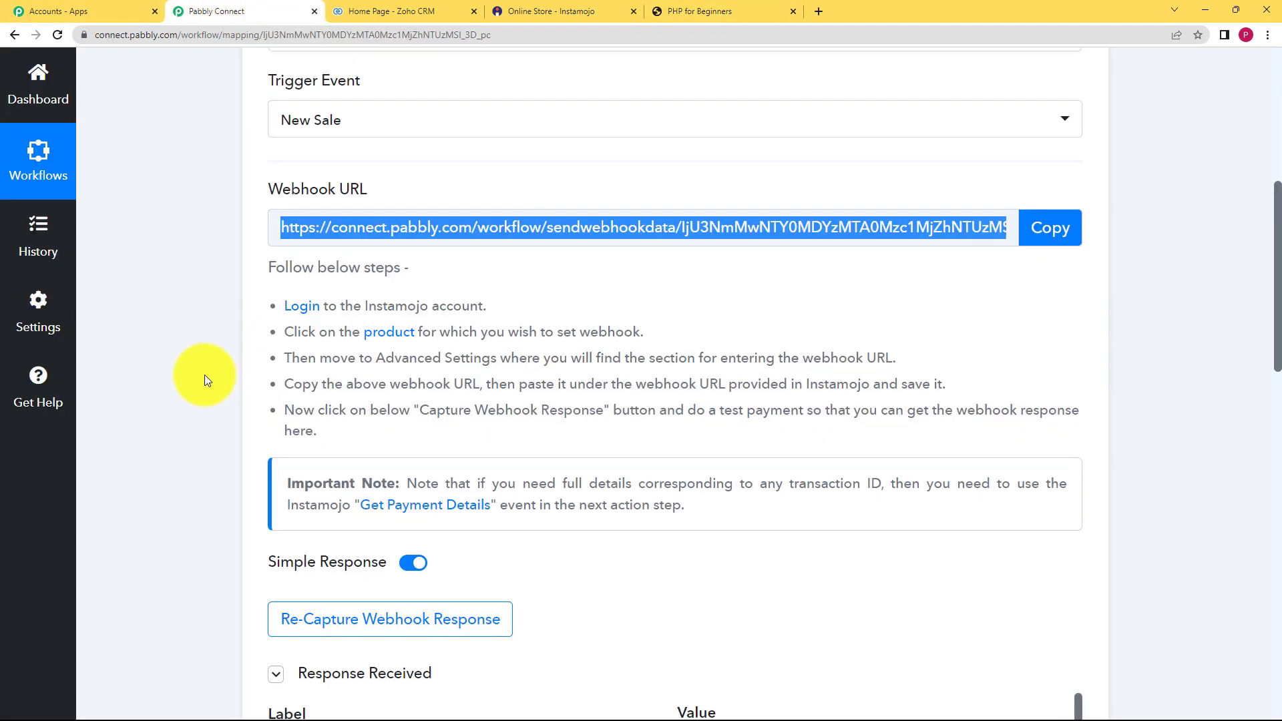
{"action": "scroll", "coordinate": [205, 375], "scroll_direction": "down", "scroll_amount": 5}
{"action": "scroll", "coordinate": [177, 501], "scroll_direction": "down", "scroll_amount": 3}
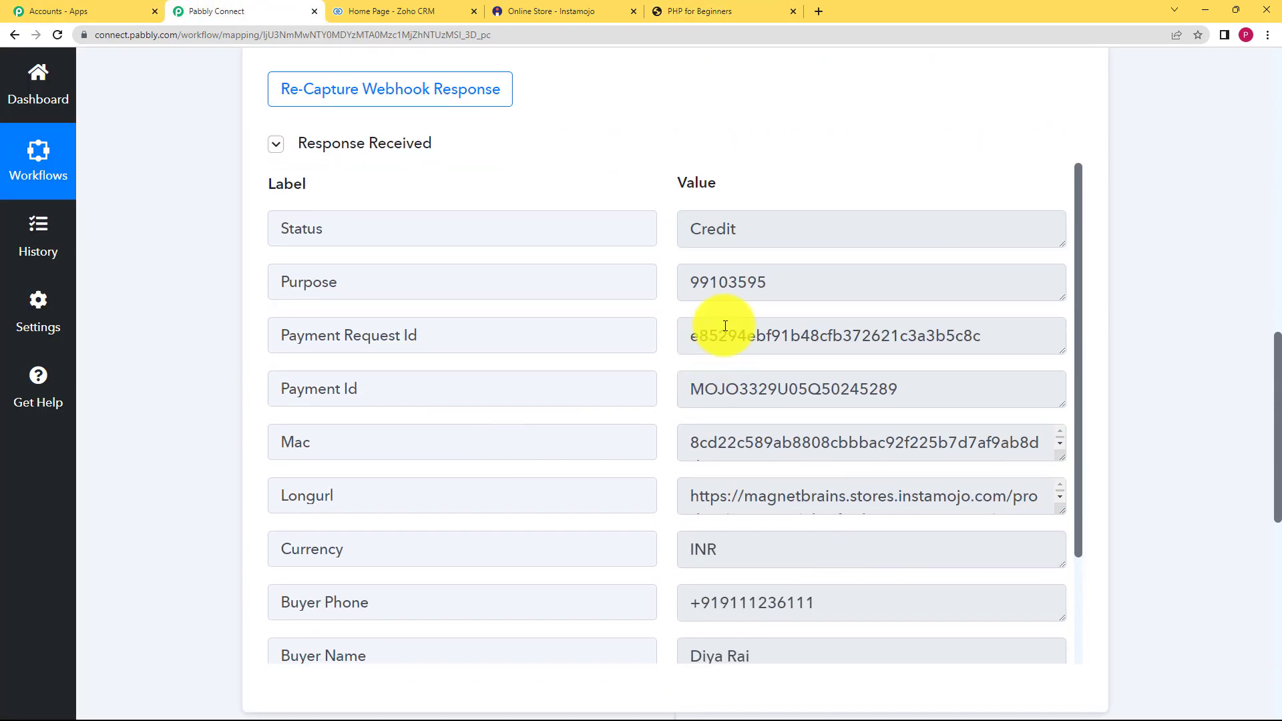
{"action": "left_click_drag", "start_coordinate": [739, 228], "coordinate": [688, 229]}
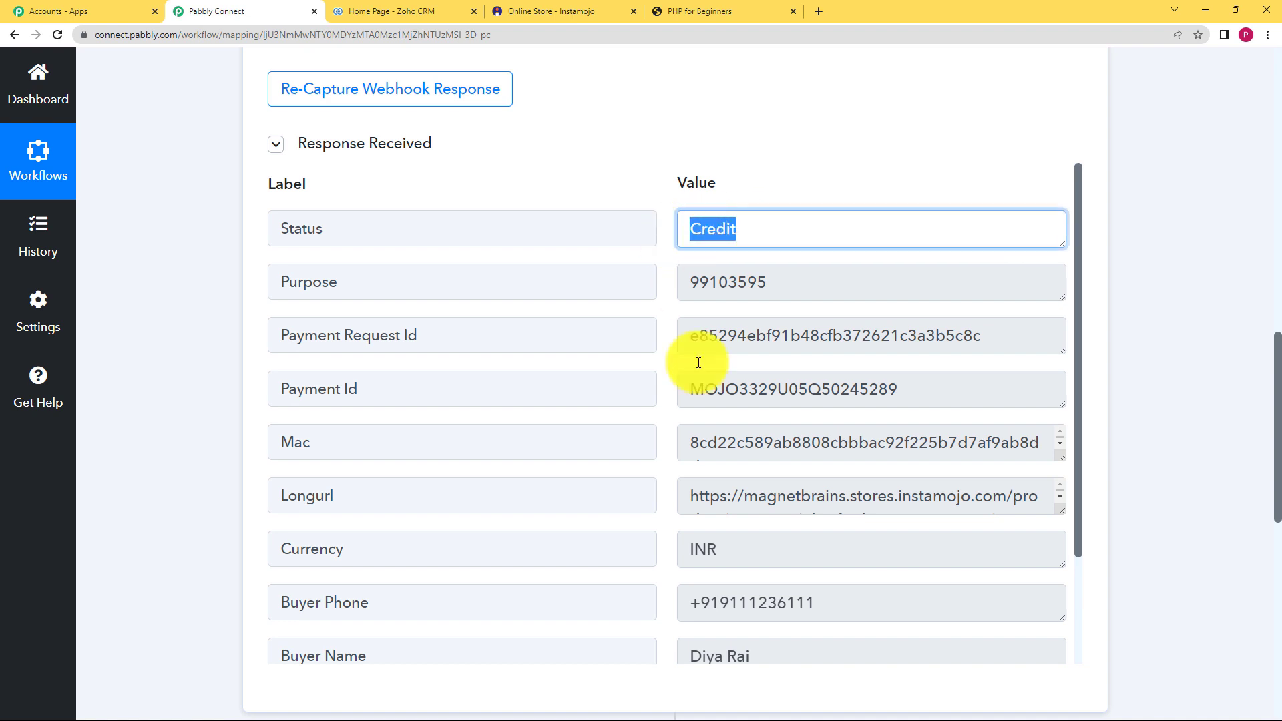
{"action": "scroll", "coordinate": [695, 358], "scroll_direction": "down", "scroll_amount": 2}
{"action": "scroll", "coordinate": [779, 435], "scroll_direction": "down", "scroll_amount": 3}
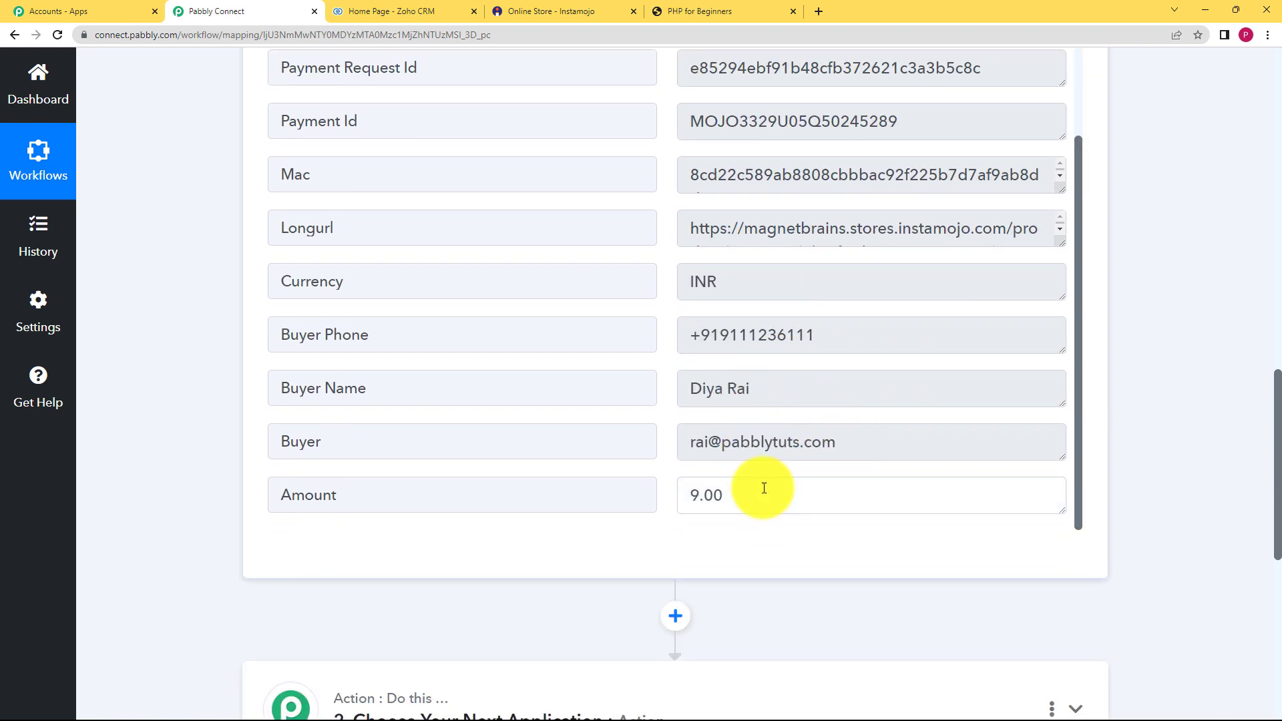
{"action": "left_click_drag", "start_coordinate": [767, 486], "coordinate": [664, 504]}
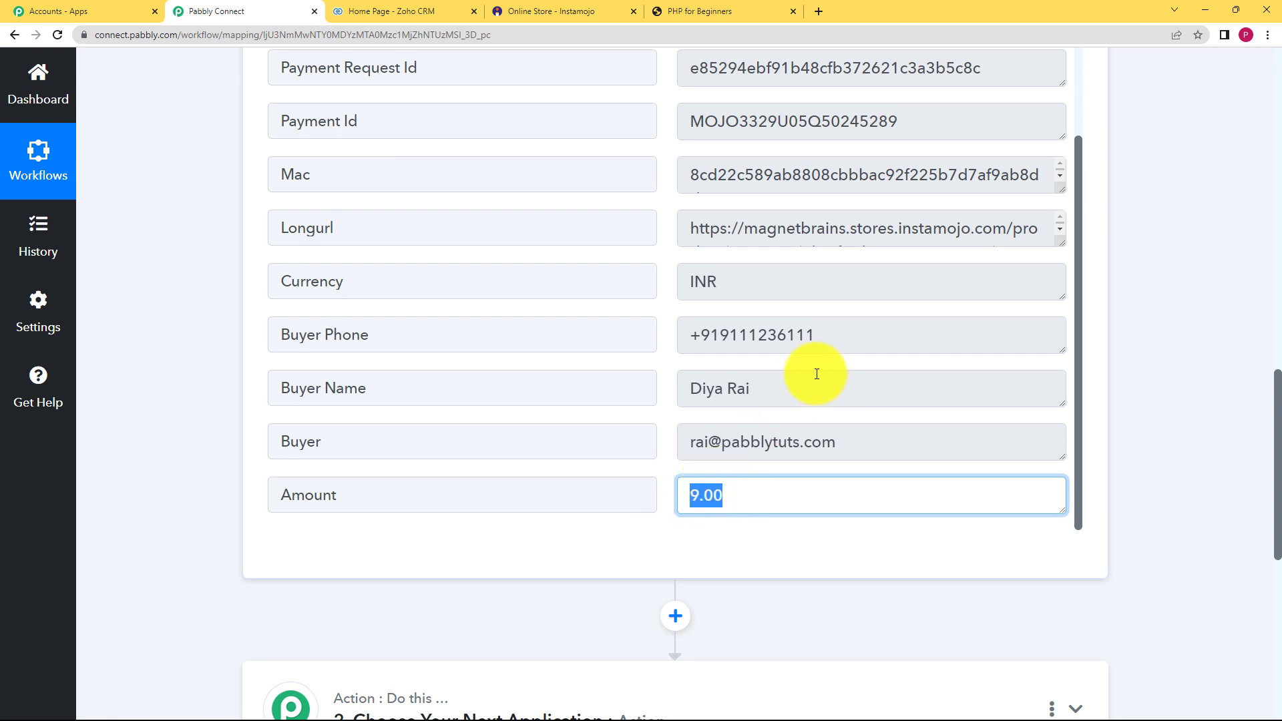
{"action": "scroll", "coordinate": [817, 373], "scroll_direction": "up", "scroll_amount": 2}
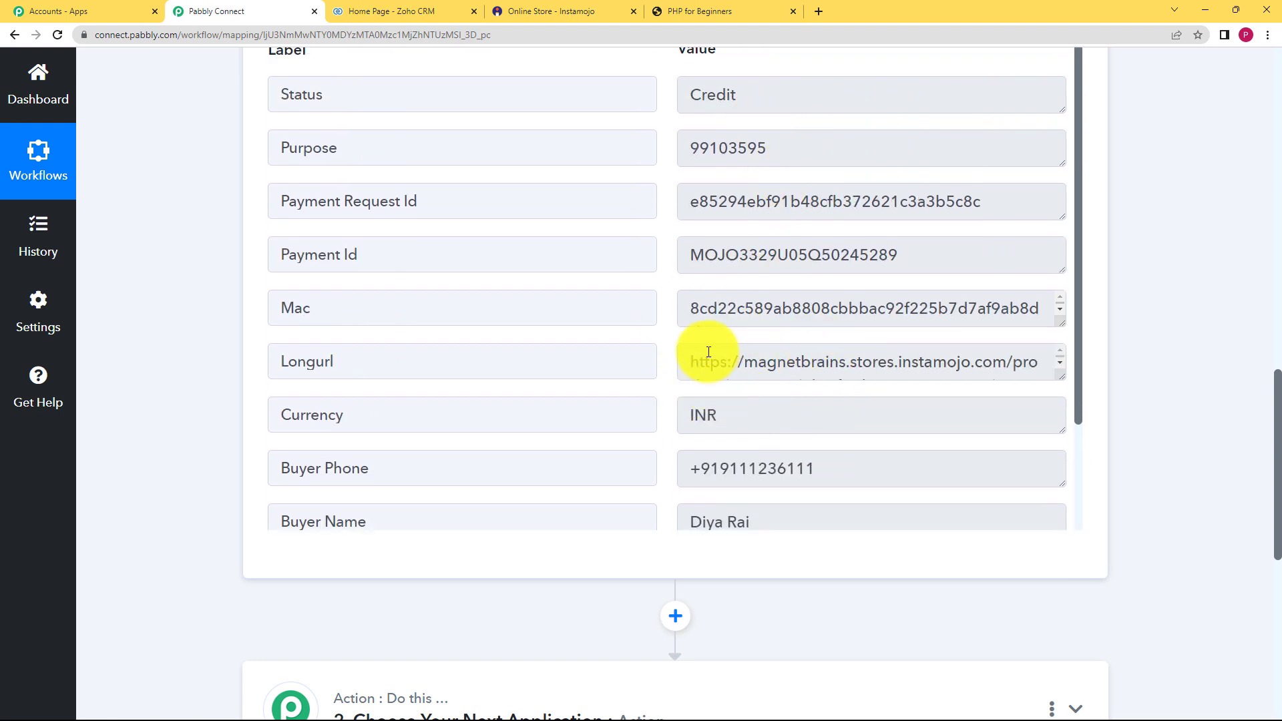
{"action": "scroll", "coordinate": [197, 434], "scroll_direction": "down", "scroll_amount": 1}
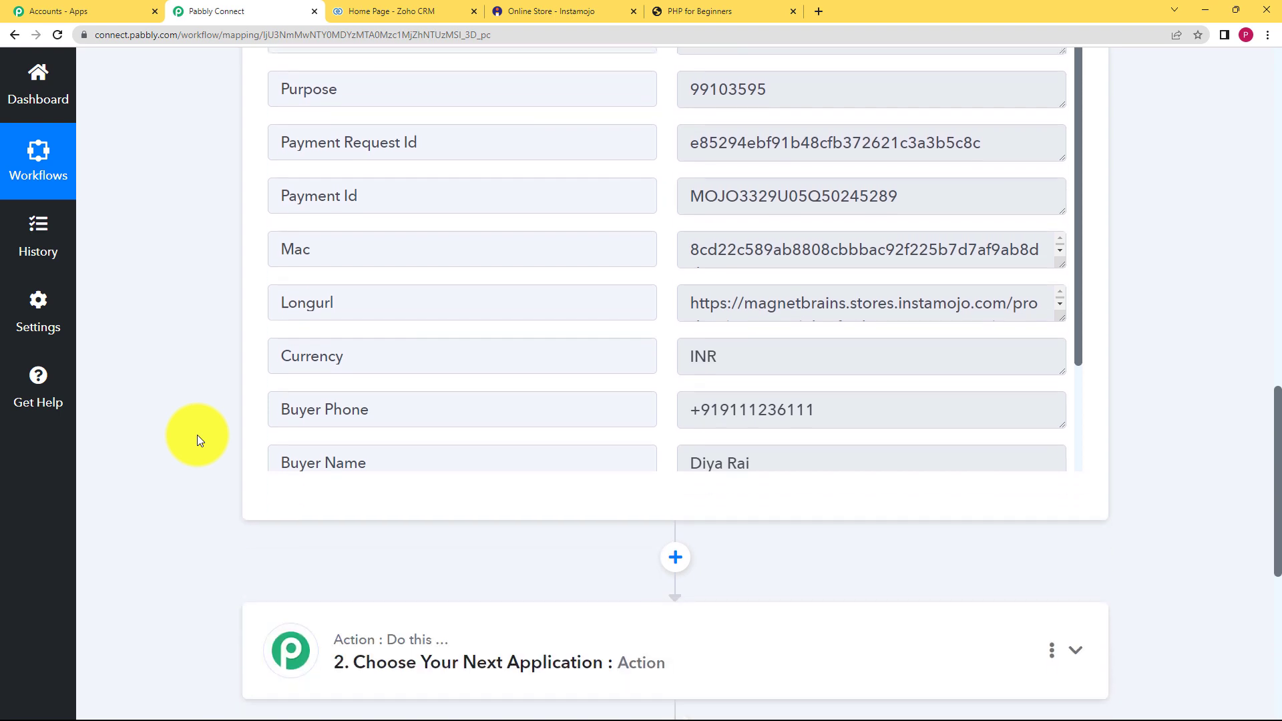
{"action": "scroll", "coordinate": [198, 435], "scroll_direction": "down", "scroll_amount": 4}
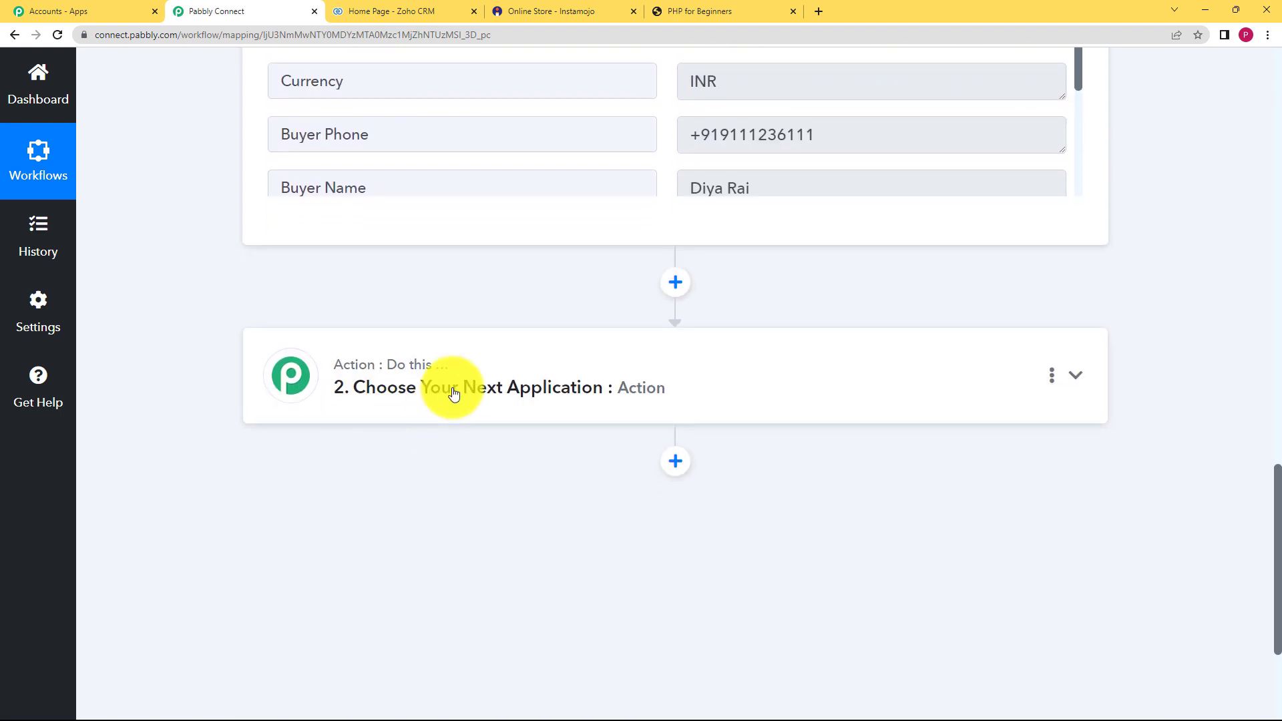
- Set step 2 to the Instamojo app with the Get Payment Details event
{"action": "left_click", "coordinate": [453, 394]}
{"action": "left_click", "coordinate": [456, 483]}
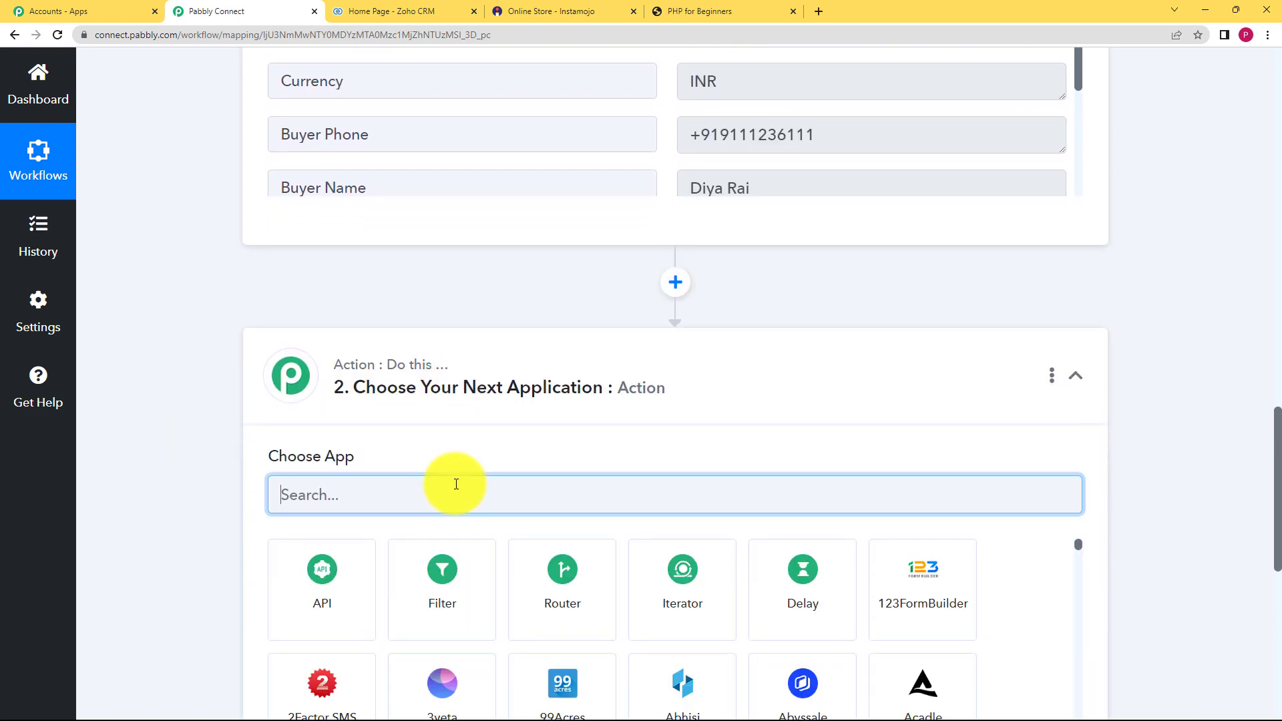
{"action": "type", "text": "insta"}
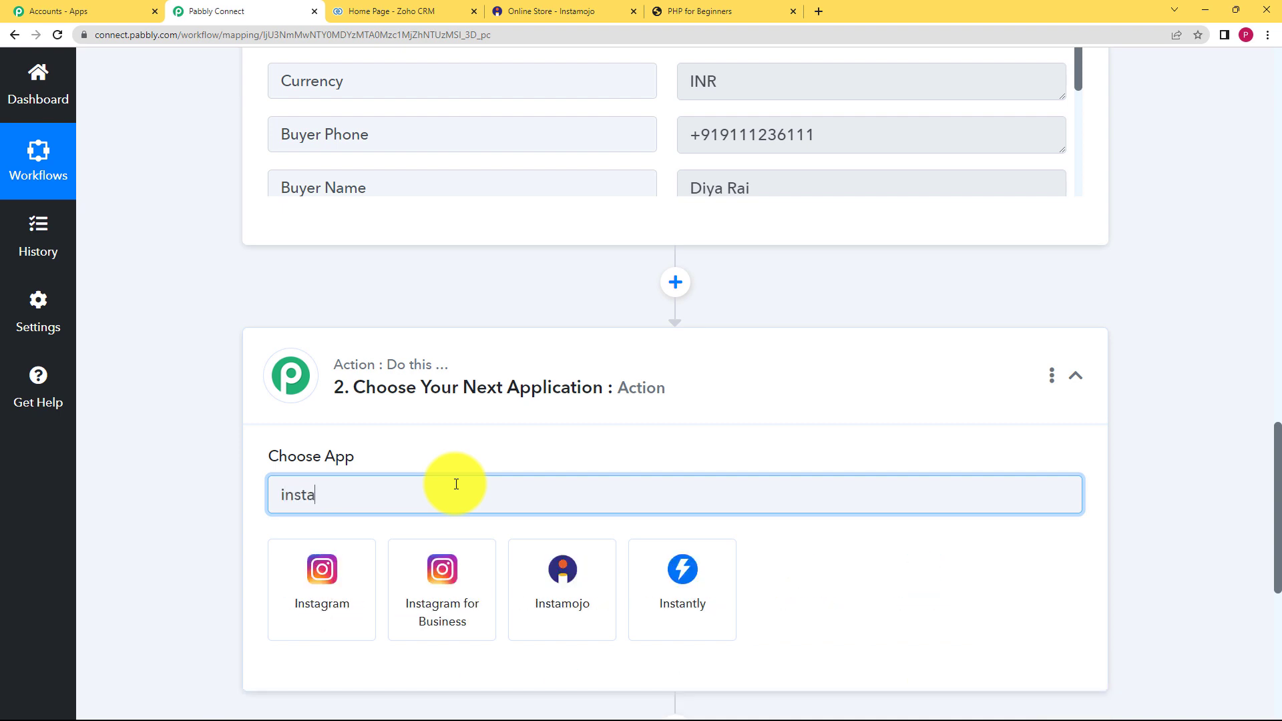
{"action": "left_click", "coordinate": [500, 561]}
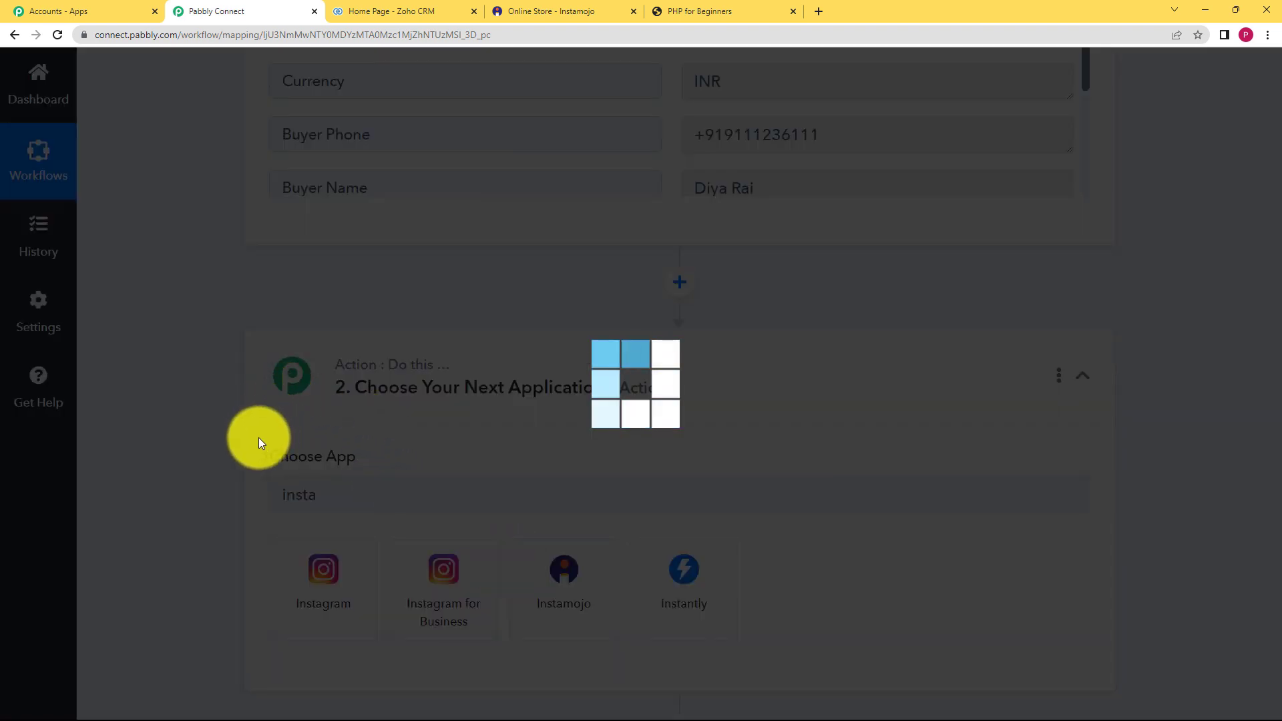
{"action": "scroll", "coordinate": [198, 406], "scroll_direction": "down", "scroll_amount": 3}
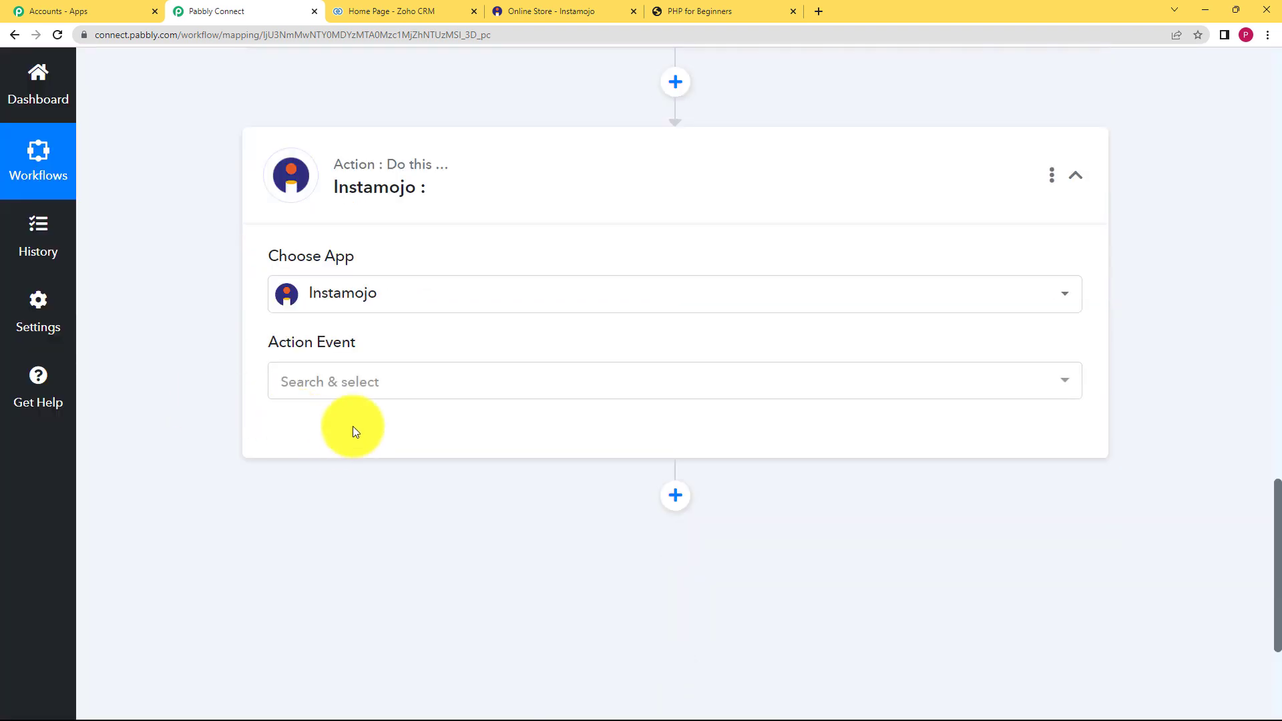
{"action": "left_click", "coordinate": [352, 391]}
{"action": "left_click", "coordinate": [381, 475]}
- Connect the step using the existing Instamojo #1 connection
{"action": "left_click", "coordinate": [277, 444]}
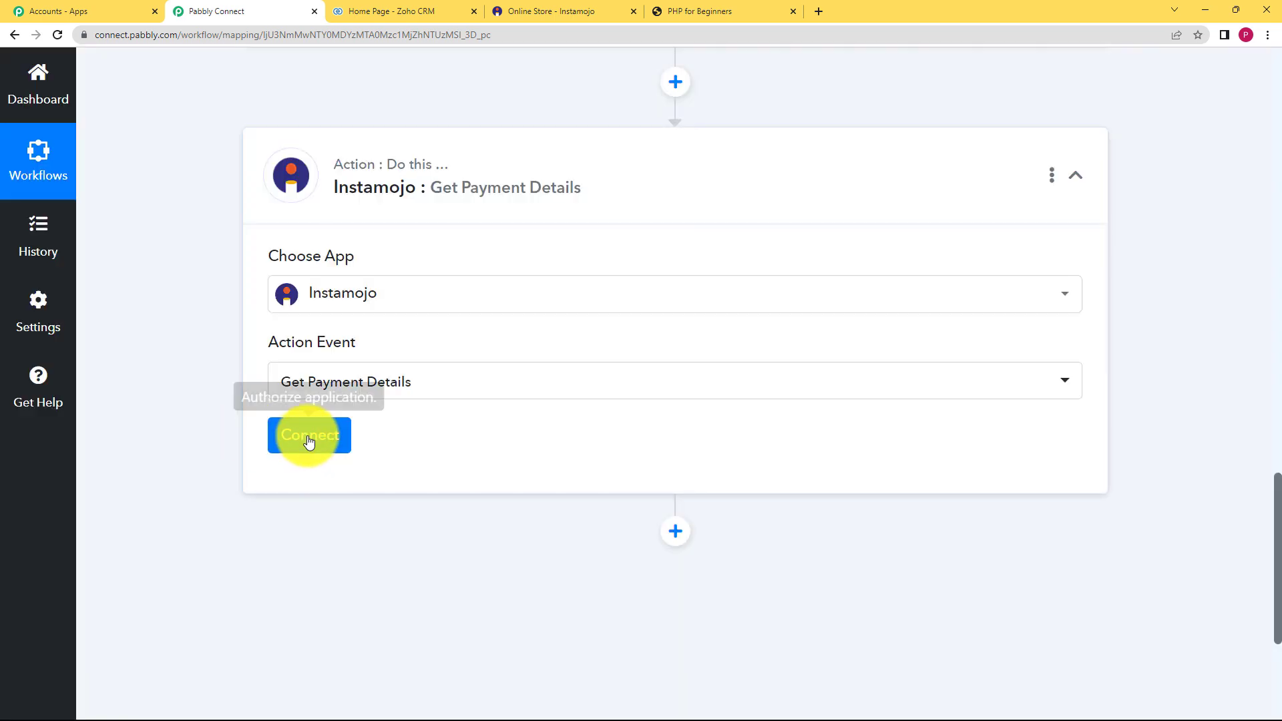
{"action": "left_click", "coordinate": [306, 438]}
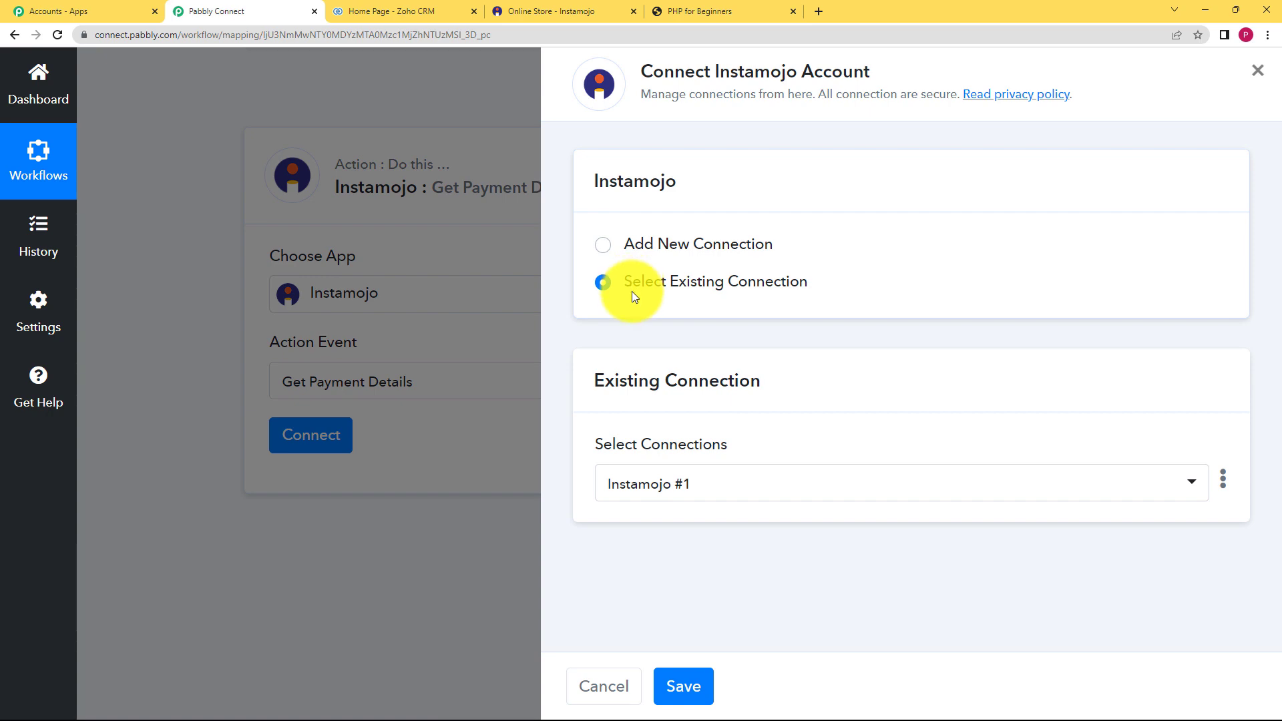
{"action": "left_click", "coordinate": [694, 685]}
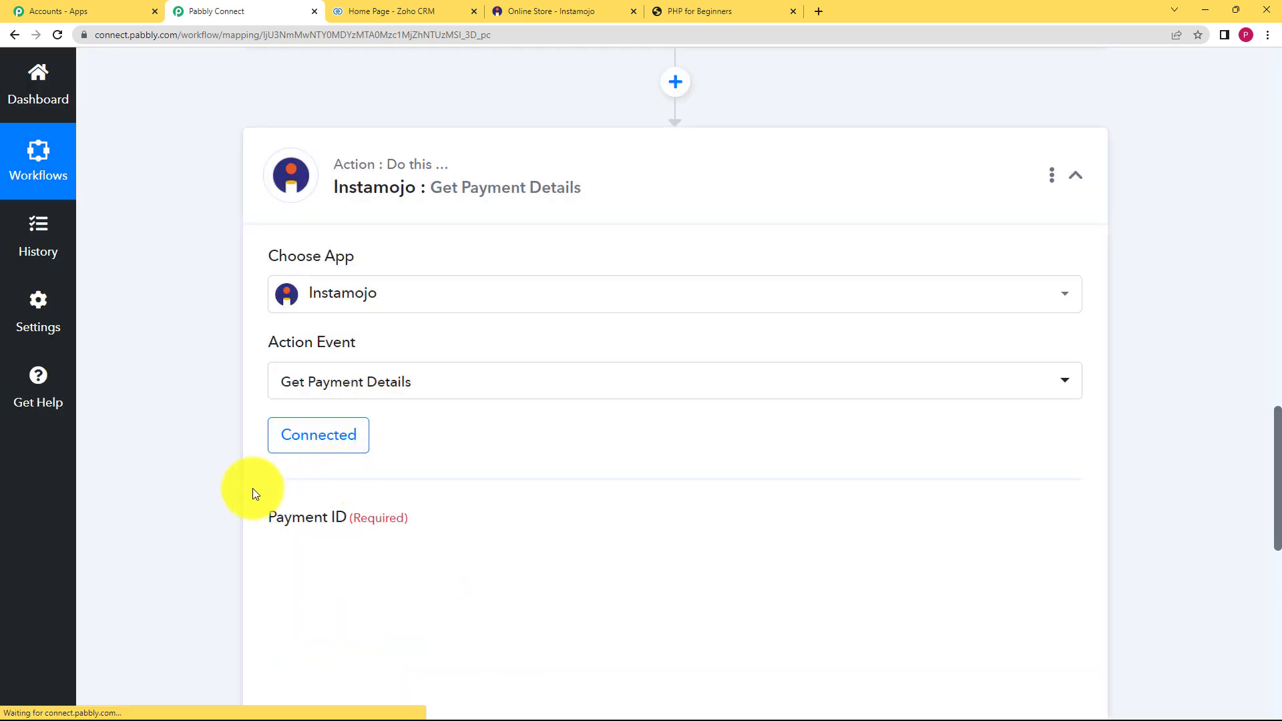
{"action": "scroll", "coordinate": [255, 494], "scroll_direction": "down", "scroll_amount": 3}
{"action": "left_click", "coordinate": [334, 350]}
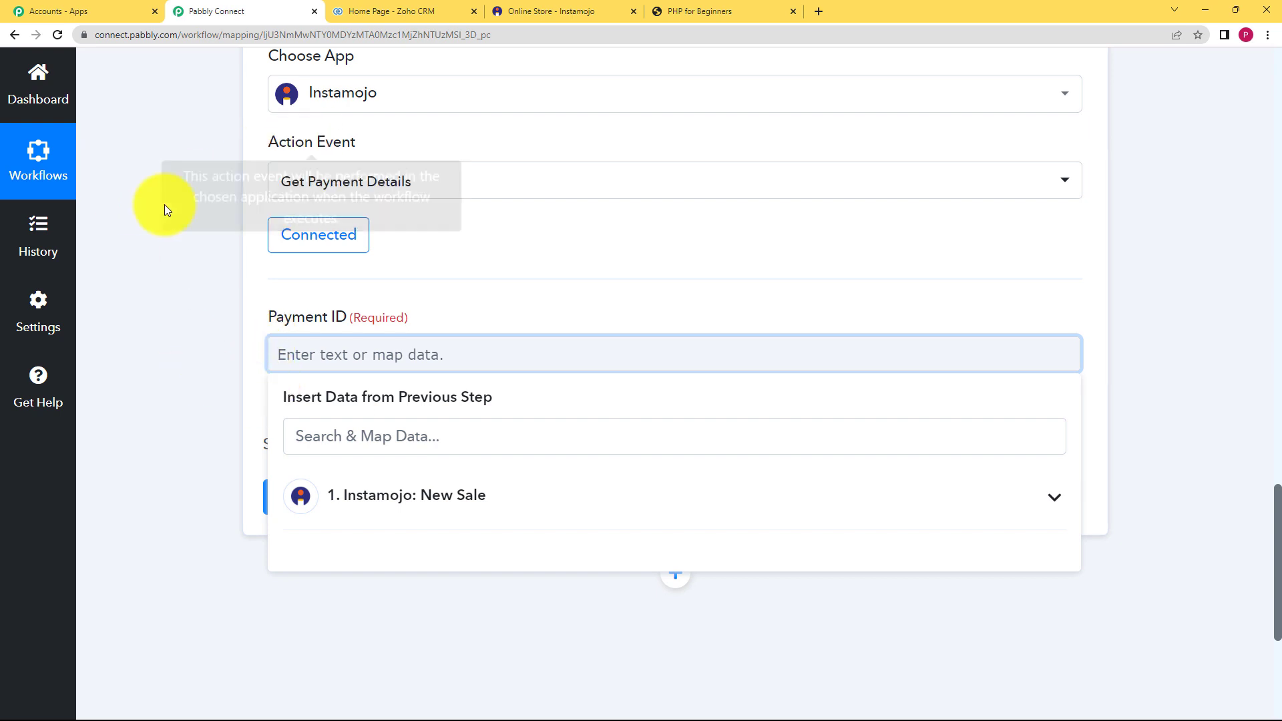
- Map the New Sale's Payment Id into Payment ID and send a test request
{"action": "scroll", "coordinate": [203, 203], "scroll_direction": "up", "scroll_amount": 2}
{"action": "scroll", "coordinate": [299, 281], "scroll_direction": "down", "scroll_amount": 3}
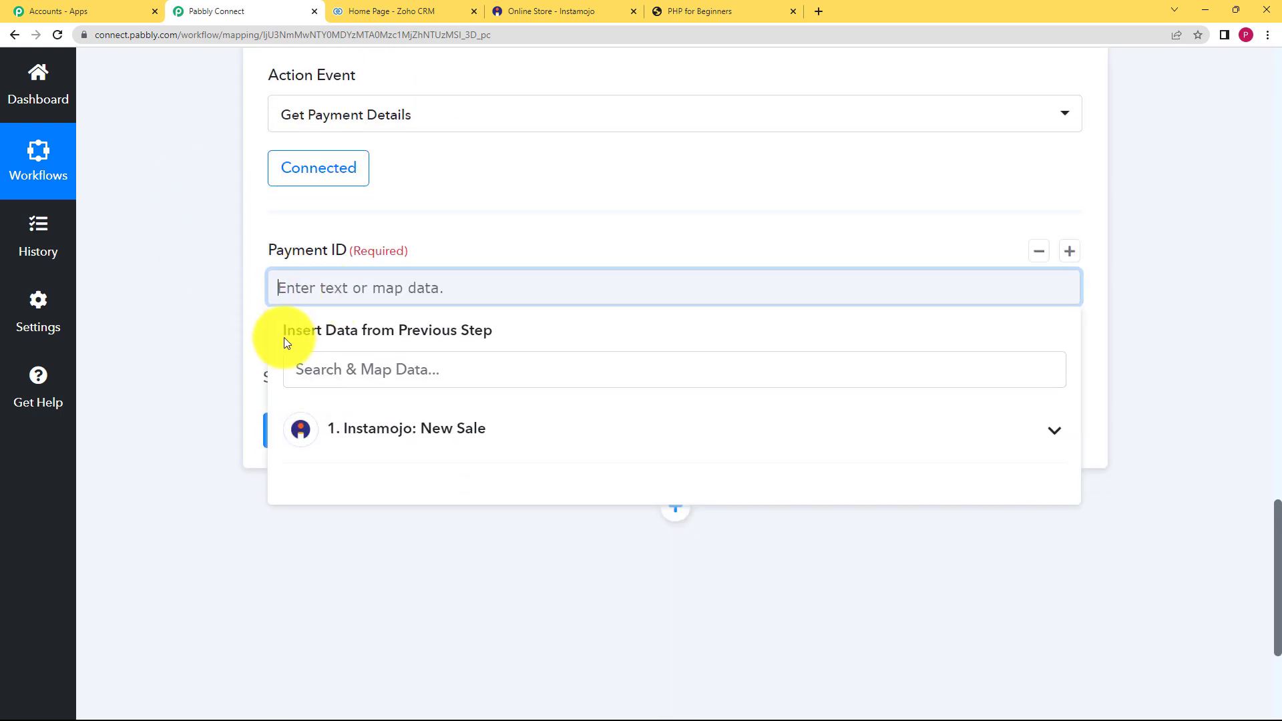
{"action": "left_click", "coordinate": [372, 444]}
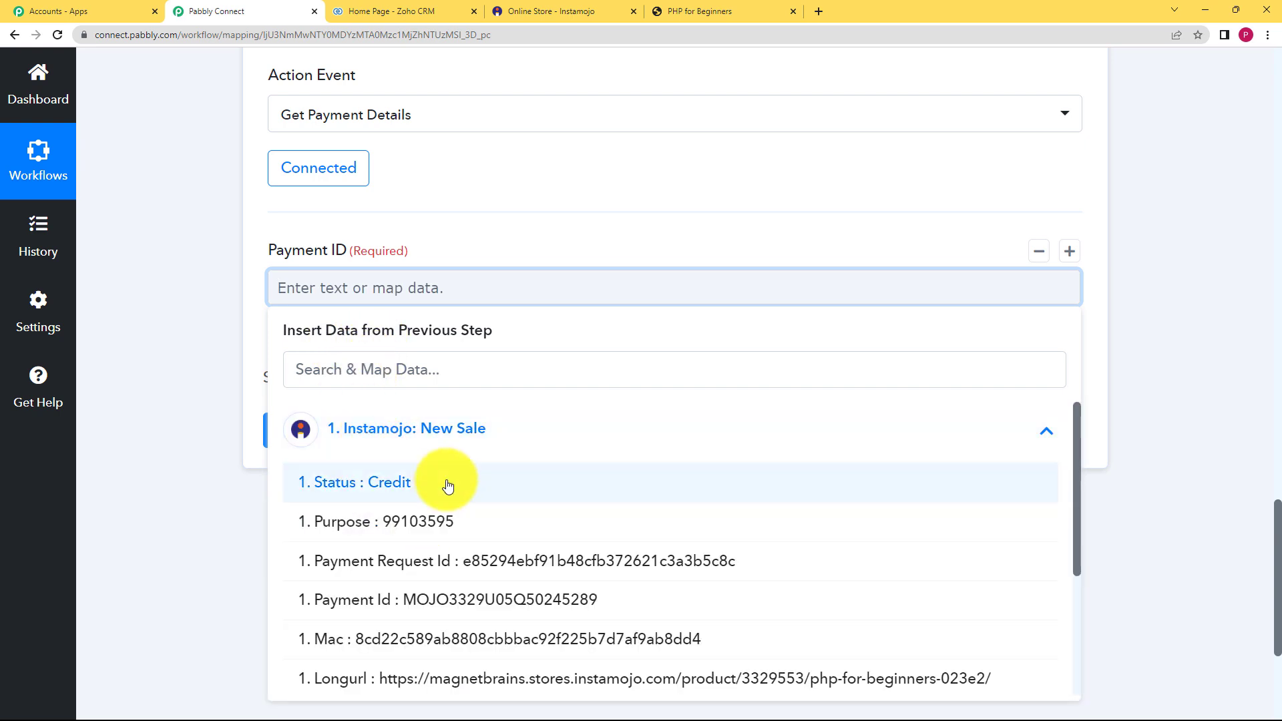
{"action": "left_click", "coordinate": [405, 609]}
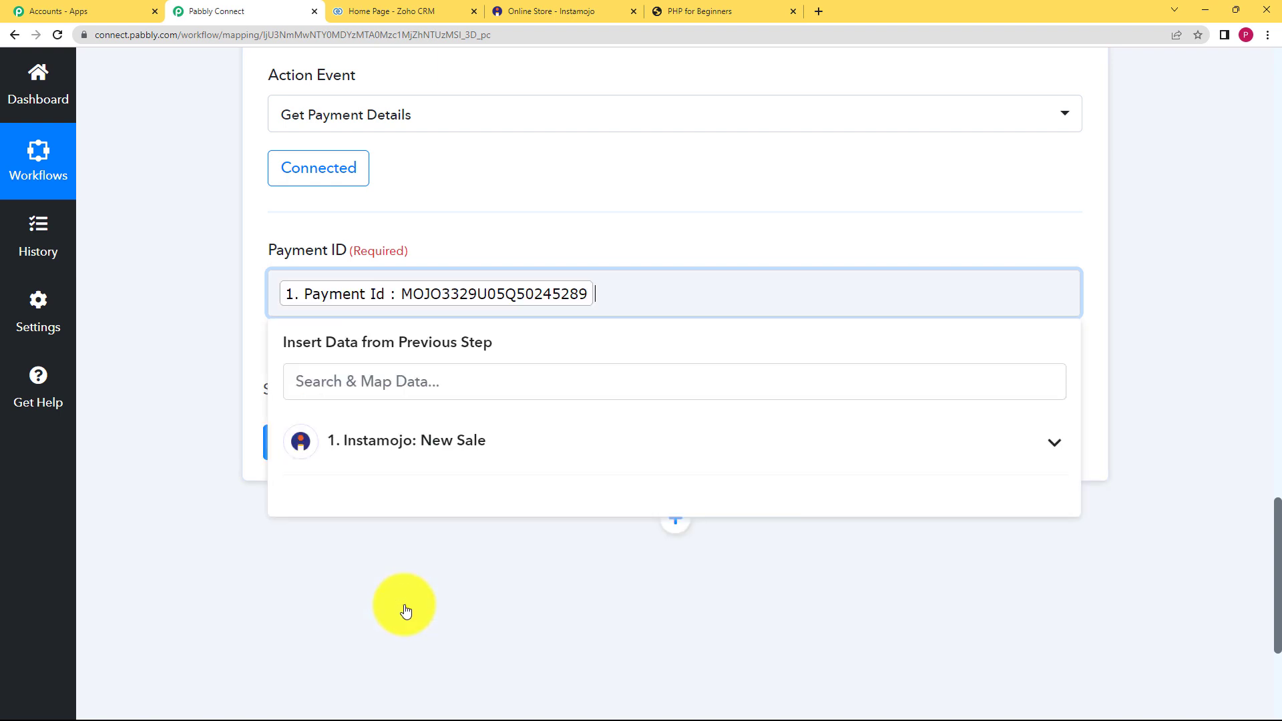
{"action": "left_click", "coordinate": [222, 429]}
{"action": "left_click", "coordinate": [321, 442]}
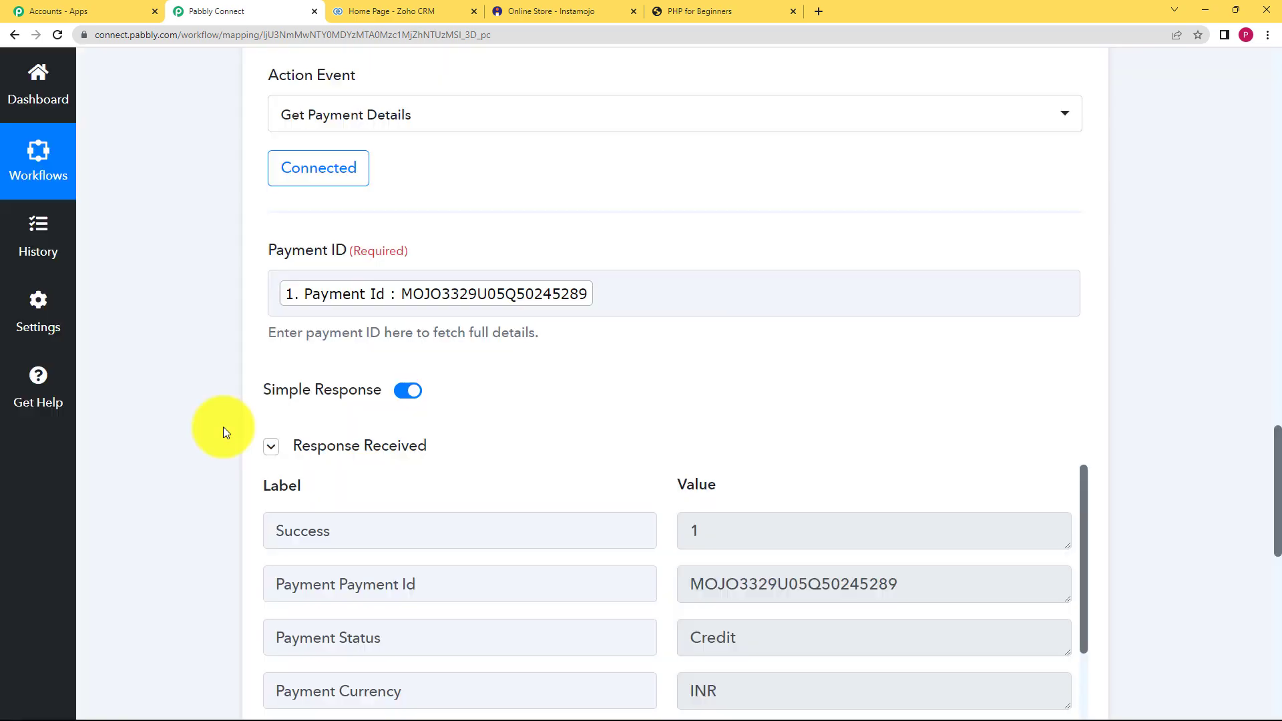
- Save the Get Payment Details step after the test returns the 9.00 Credit payment
{"action": "scroll", "coordinate": [223, 427], "scroll_direction": "down", "scroll_amount": 3}
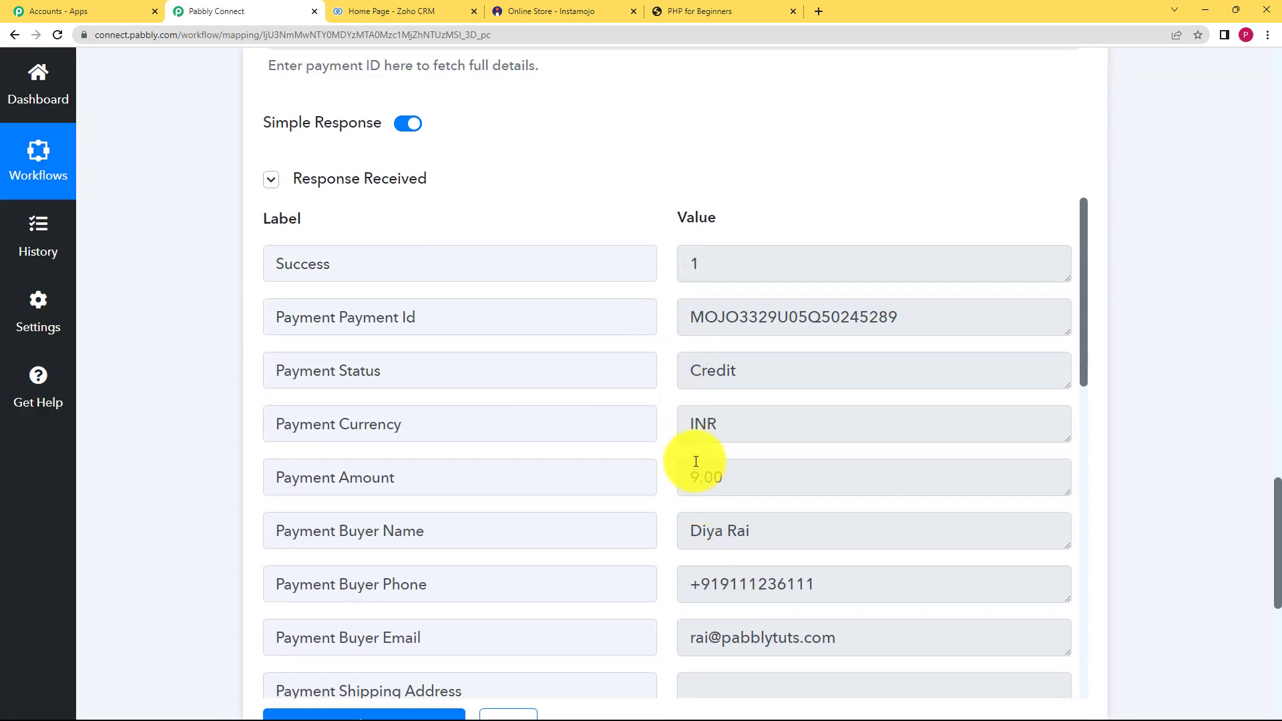
{"action": "scroll", "coordinate": [695, 461], "scroll_direction": "down", "scroll_amount": 12}
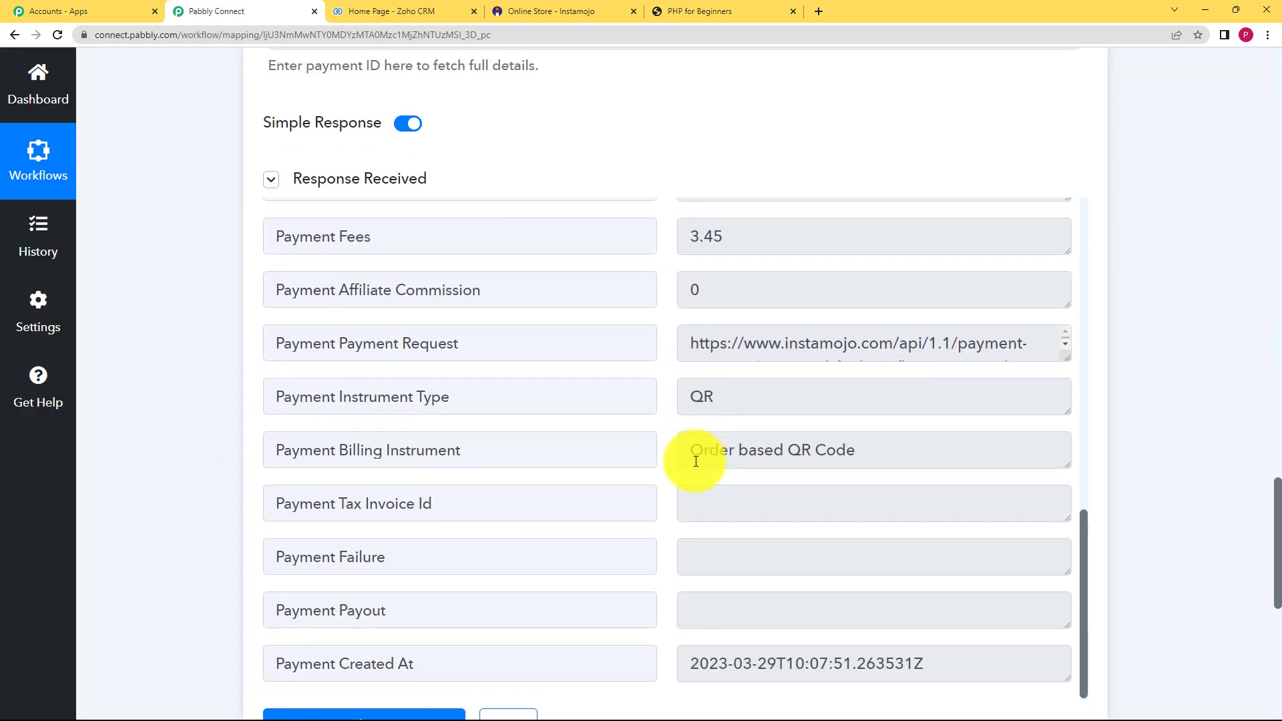
{"action": "scroll", "coordinate": [696, 461], "scroll_direction": "up", "scroll_amount": 9}
{"action": "scroll", "coordinate": [181, 341], "scroll_direction": "down", "scroll_amount": 3}
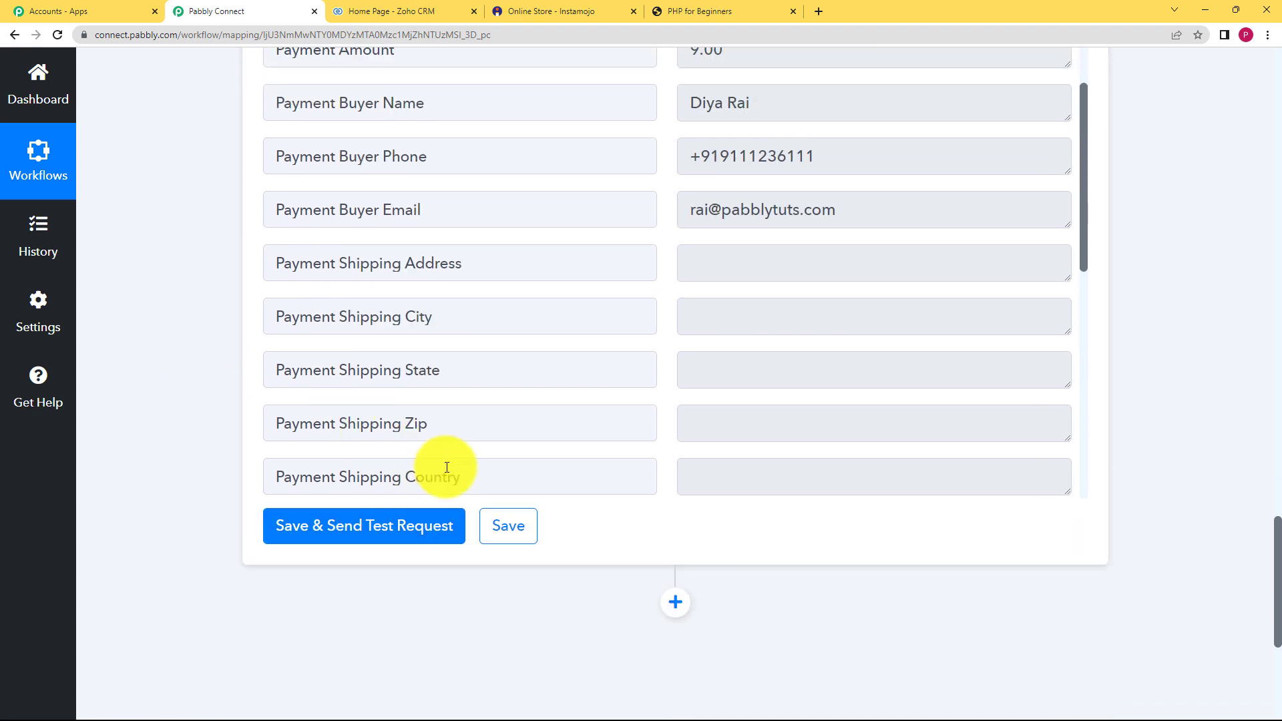
{"action": "left_click", "coordinate": [525, 530]}
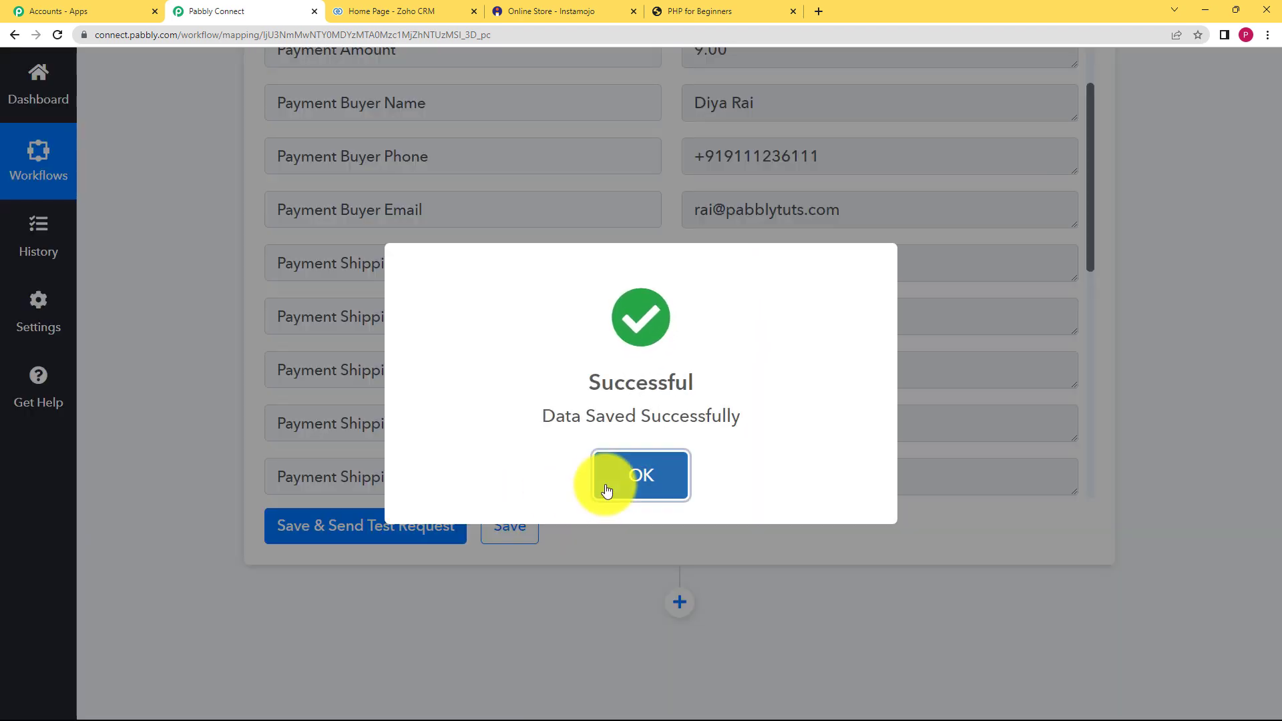
{"action": "left_click", "coordinate": [604, 477]}
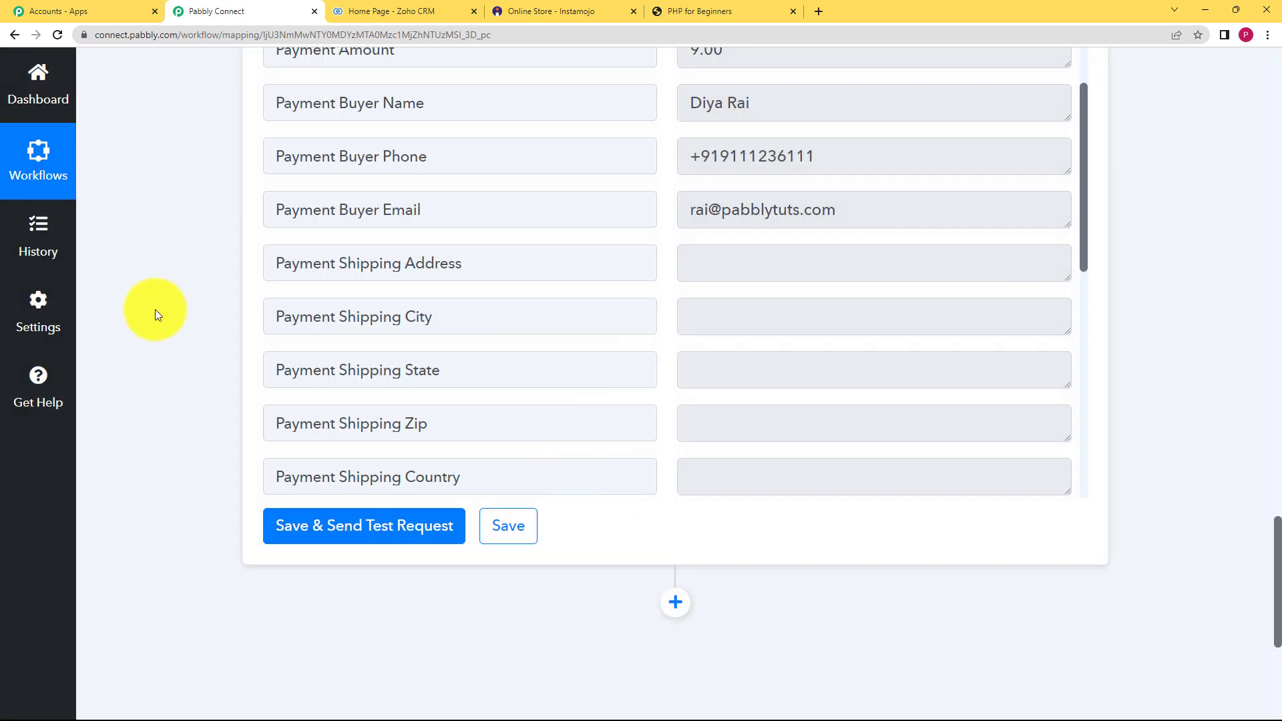
- Check the Success value in the test response, then add a third action step
{"action": "scroll", "coordinate": [185, 320], "scroll_direction": "up", "scroll_amount": 10}
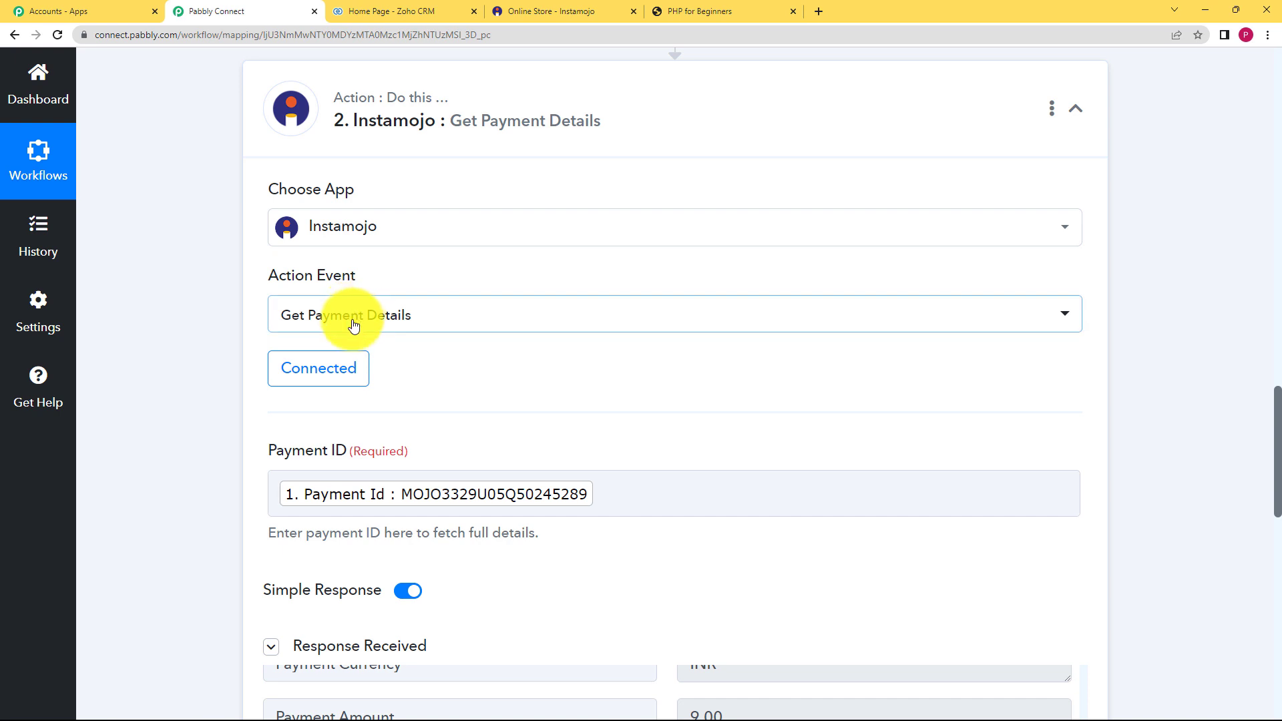
{"action": "scroll", "coordinate": [192, 334], "scroll_direction": "down", "scroll_amount": 5}
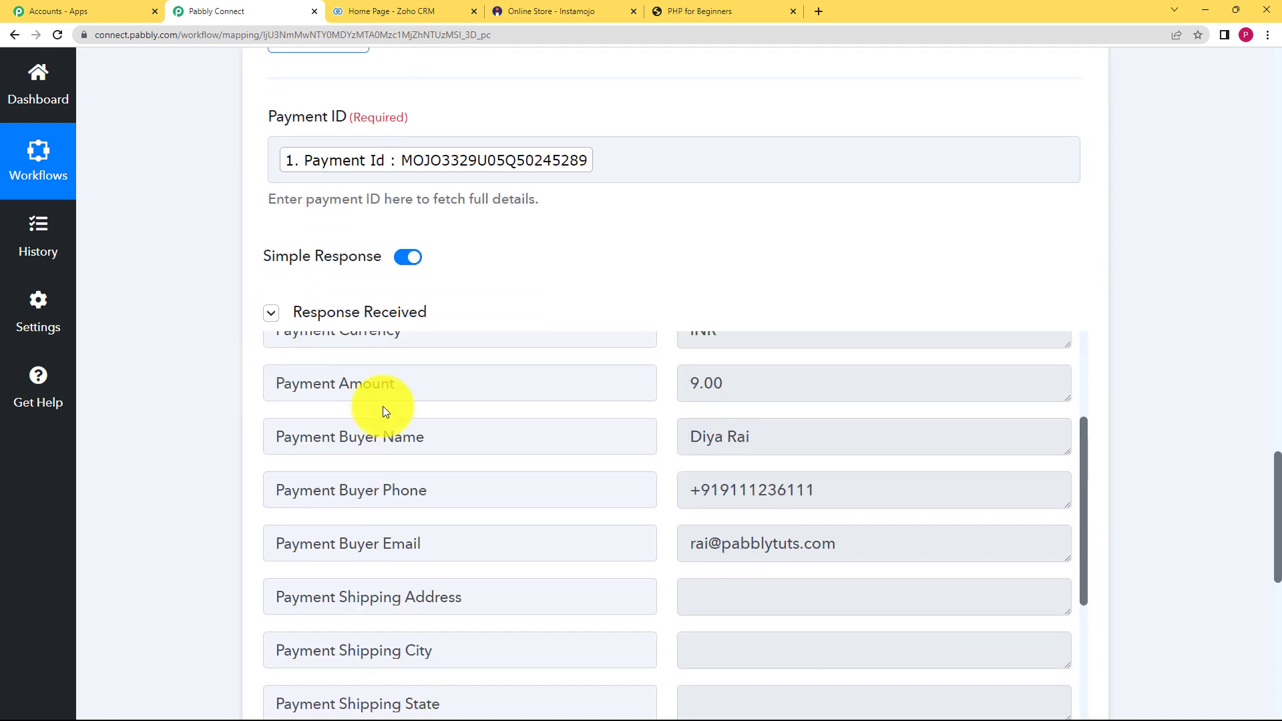
{"action": "scroll", "coordinate": [476, 411], "scroll_direction": "up", "scroll_amount": 3}
{"action": "double_click", "coordinate": [698, 399]}
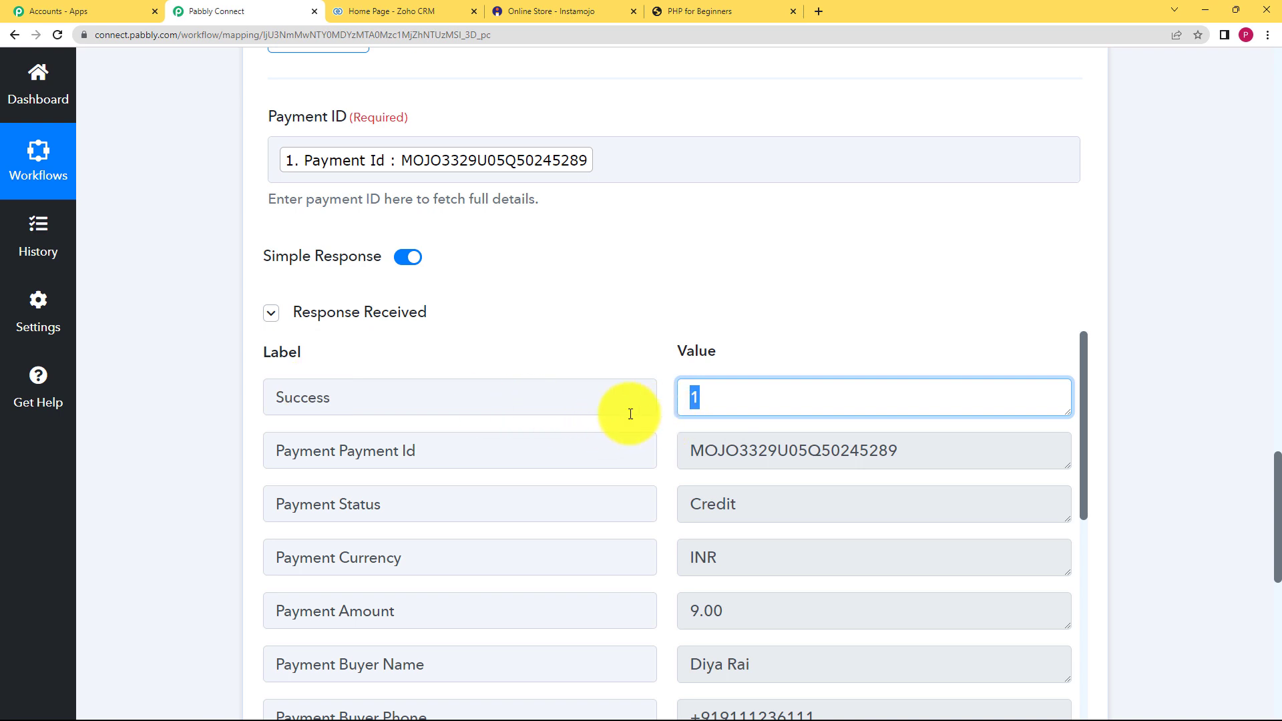
{"action": "left_click", "coordinate": [579, 359]}
{"action": "scroll", "coordinate": [223, 435], "scroll_direction": "down", "scroll_amount": 7}
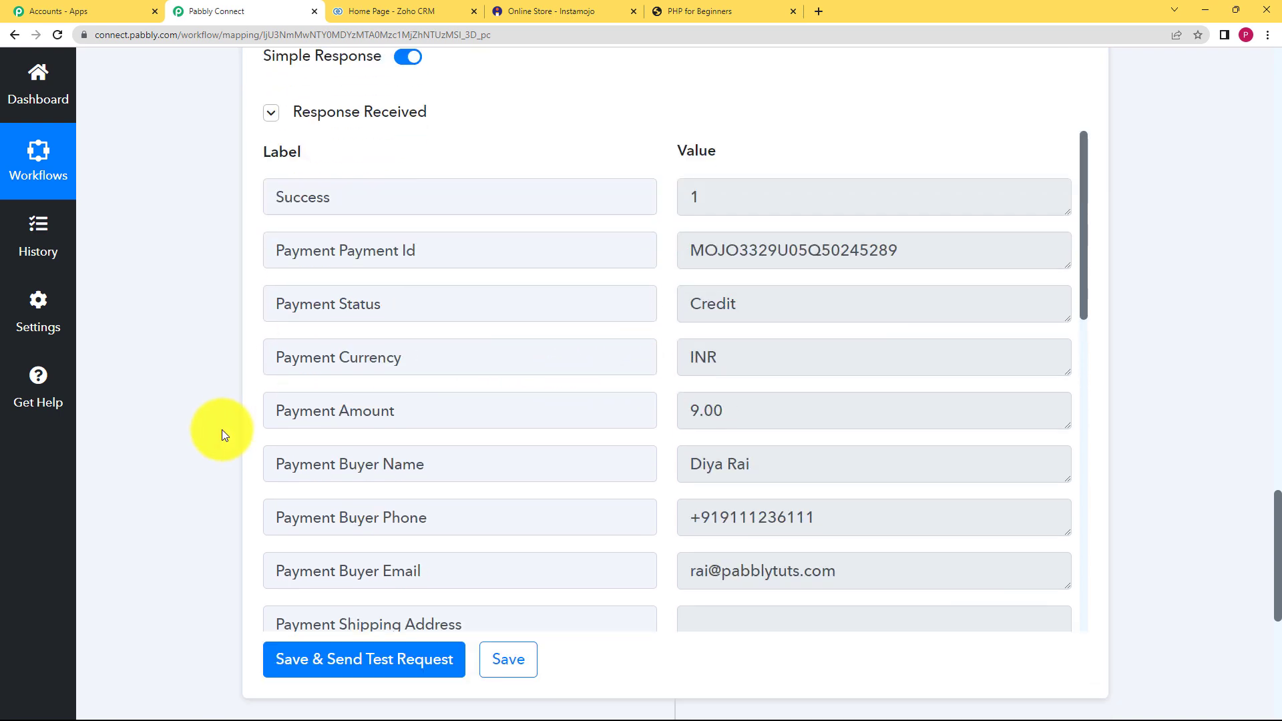
{"action": "left_click", "coordinate": [662, 471]}
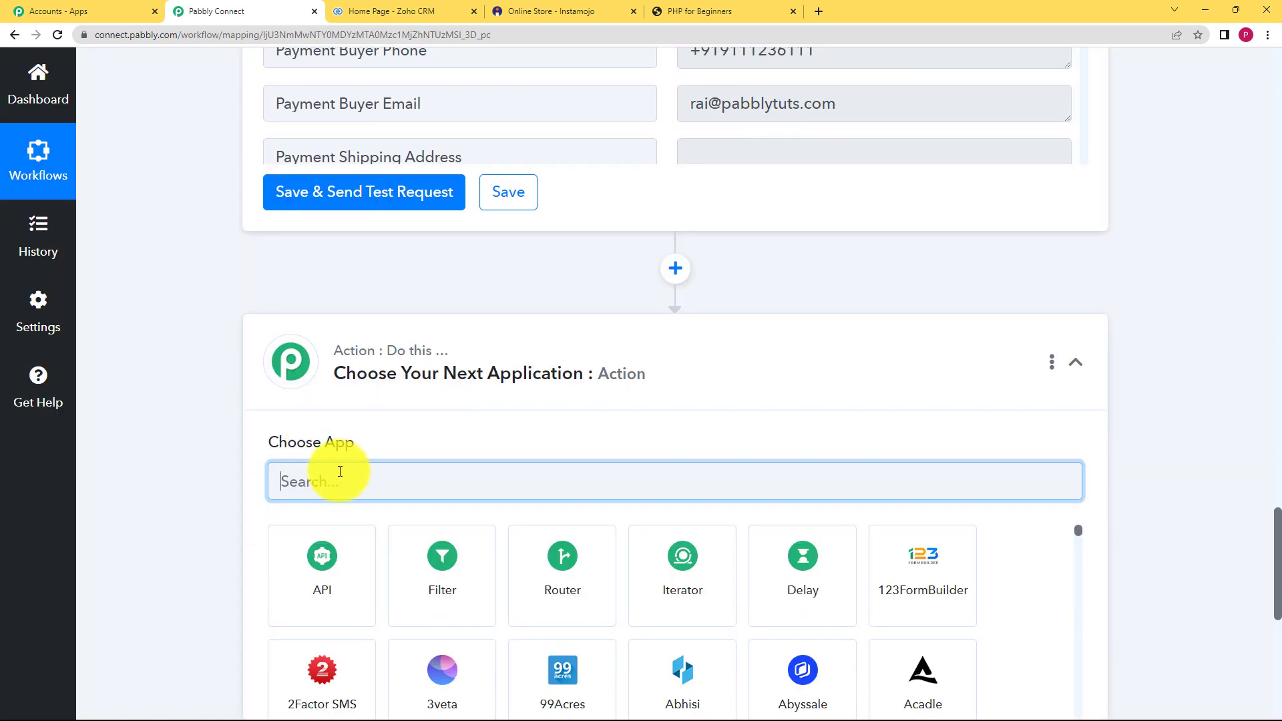
- Make the step a Filter with condition '2. Success' Equal to 1
{"action": "type", "text": "filter"}
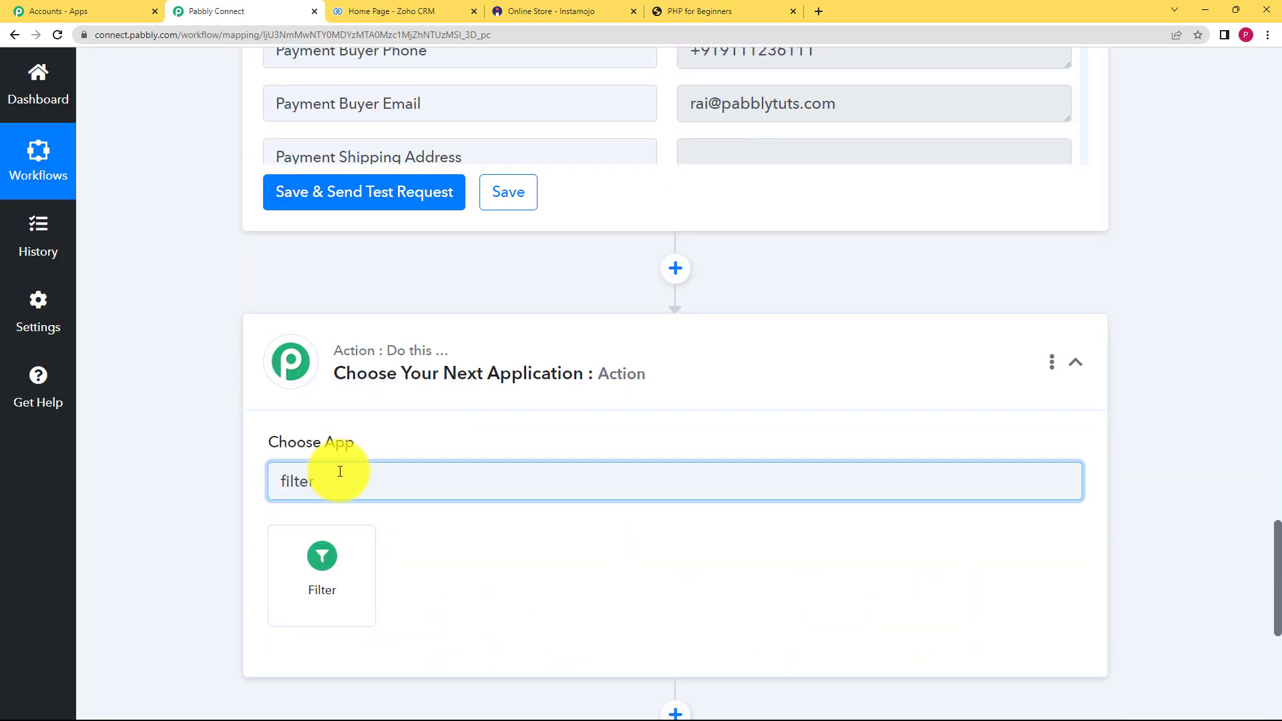
{"action": "left_click", "coordinate": [327, 555]}
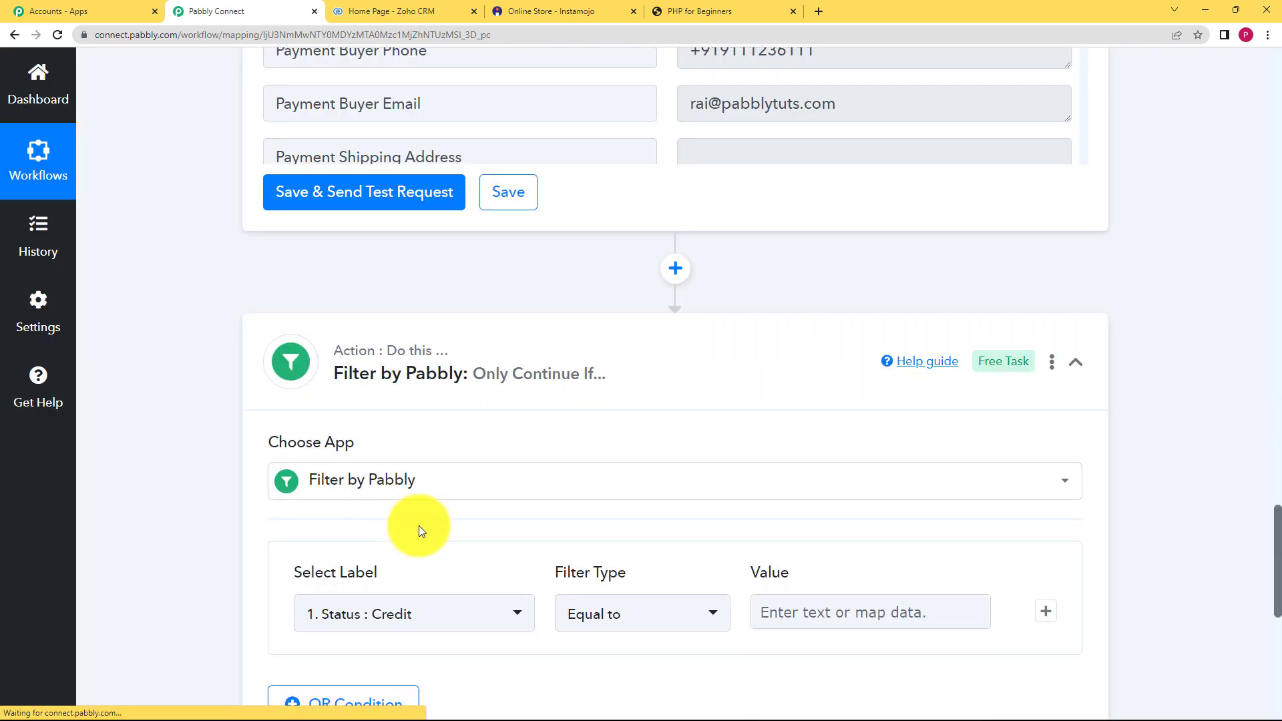
{"action": "scroll", "coordinate": [294, 525], "scroll_direction": "down", "scroll_amount": 3}
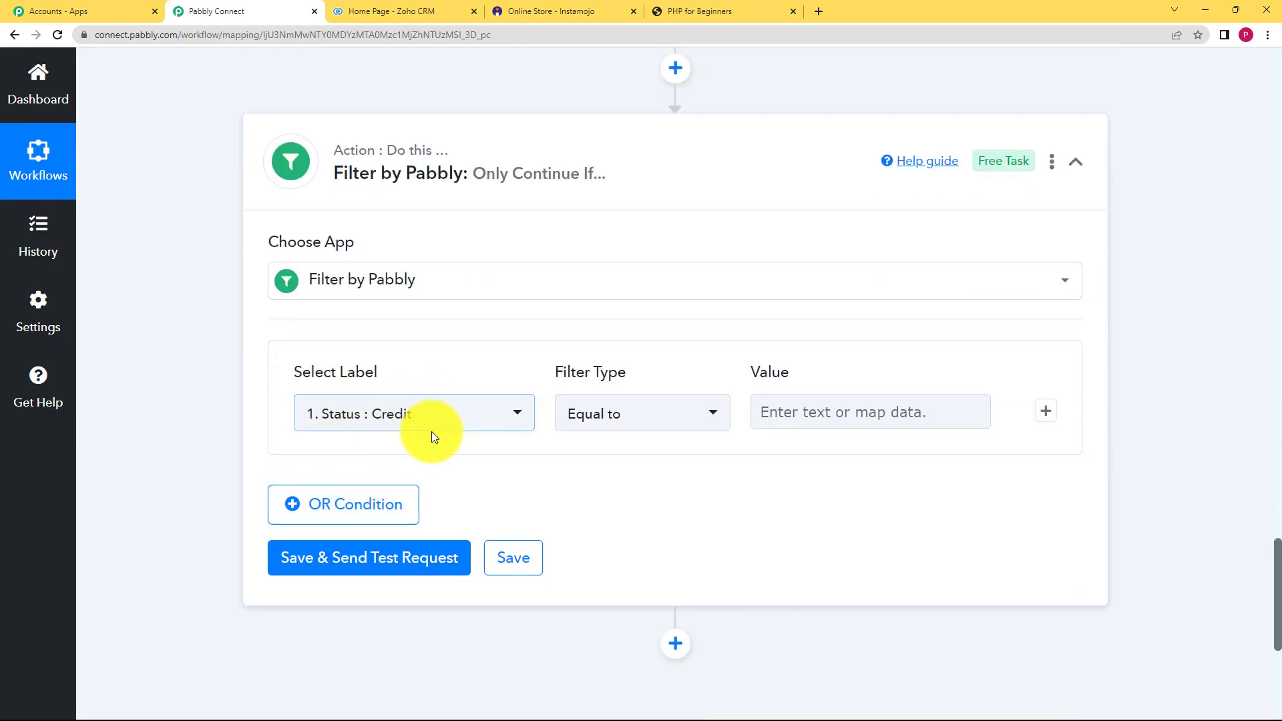
{"action": "left_click", "coordinate": [510, 411]}
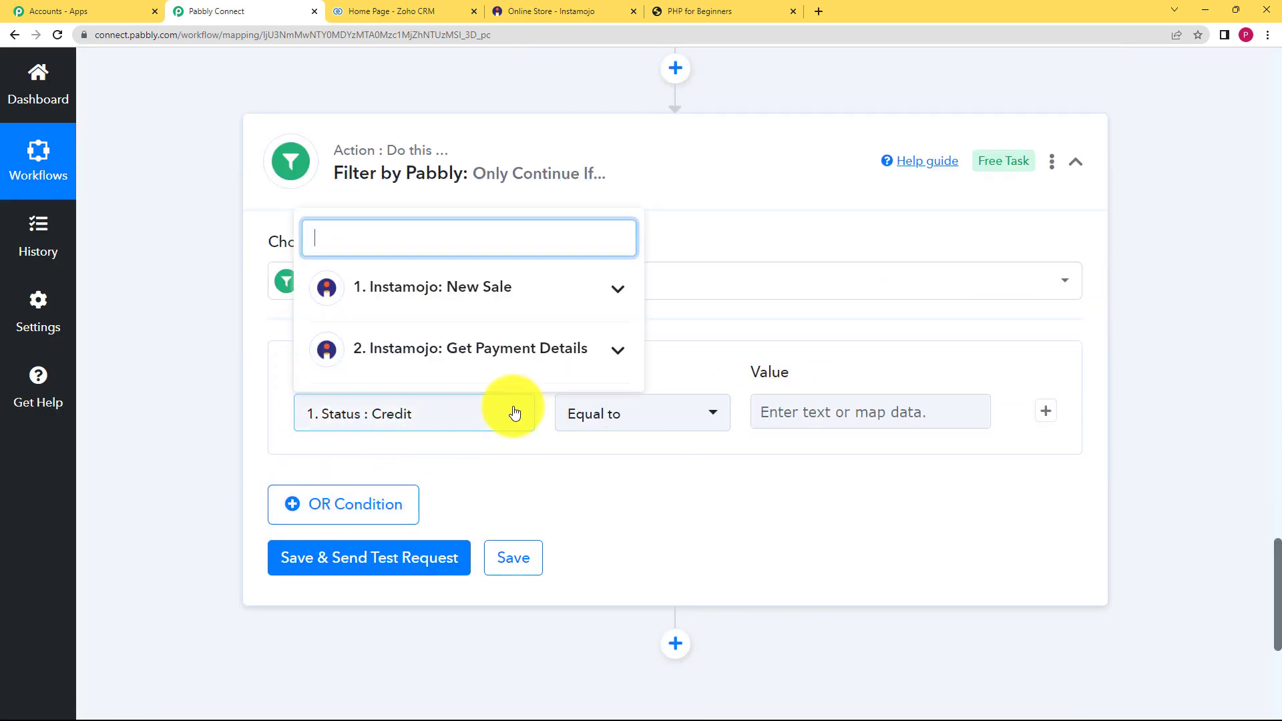
{"action": "left_click", "coordinate": [497, 345]}
{"action": "left_click", "coordinate": [478, 407]}
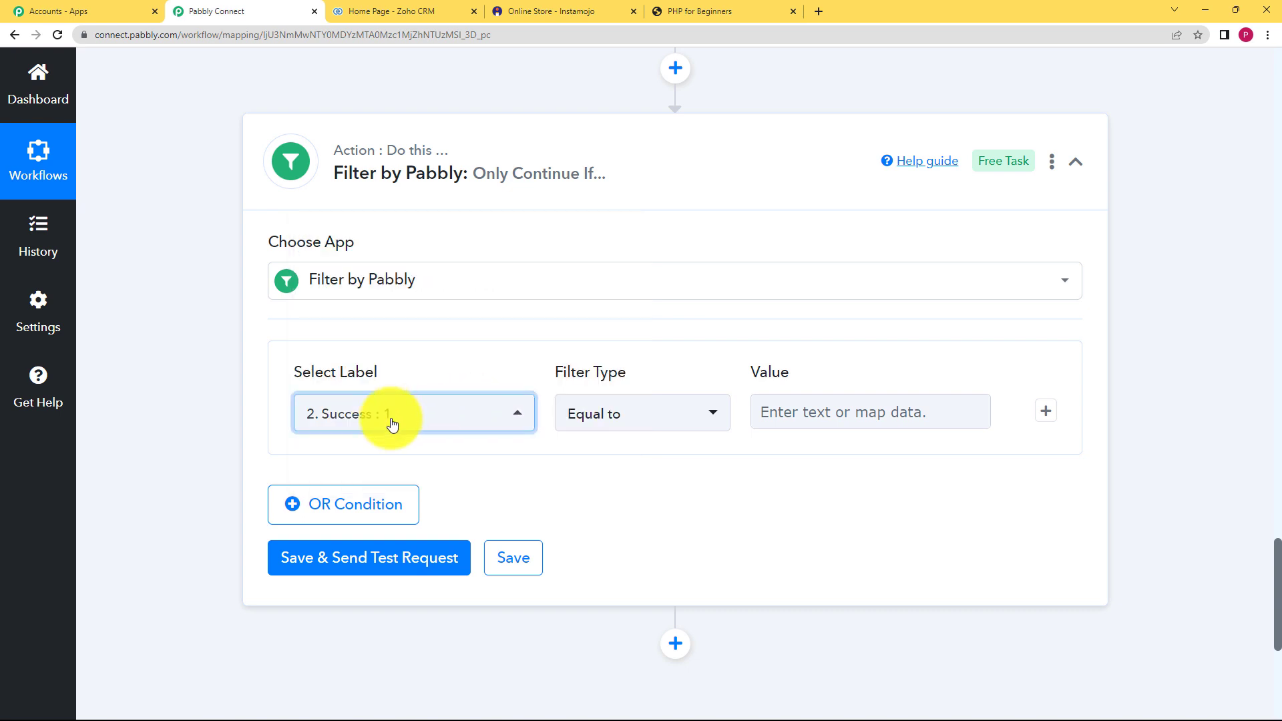
{"action": "left_click", "coordinate": [629, 414]}
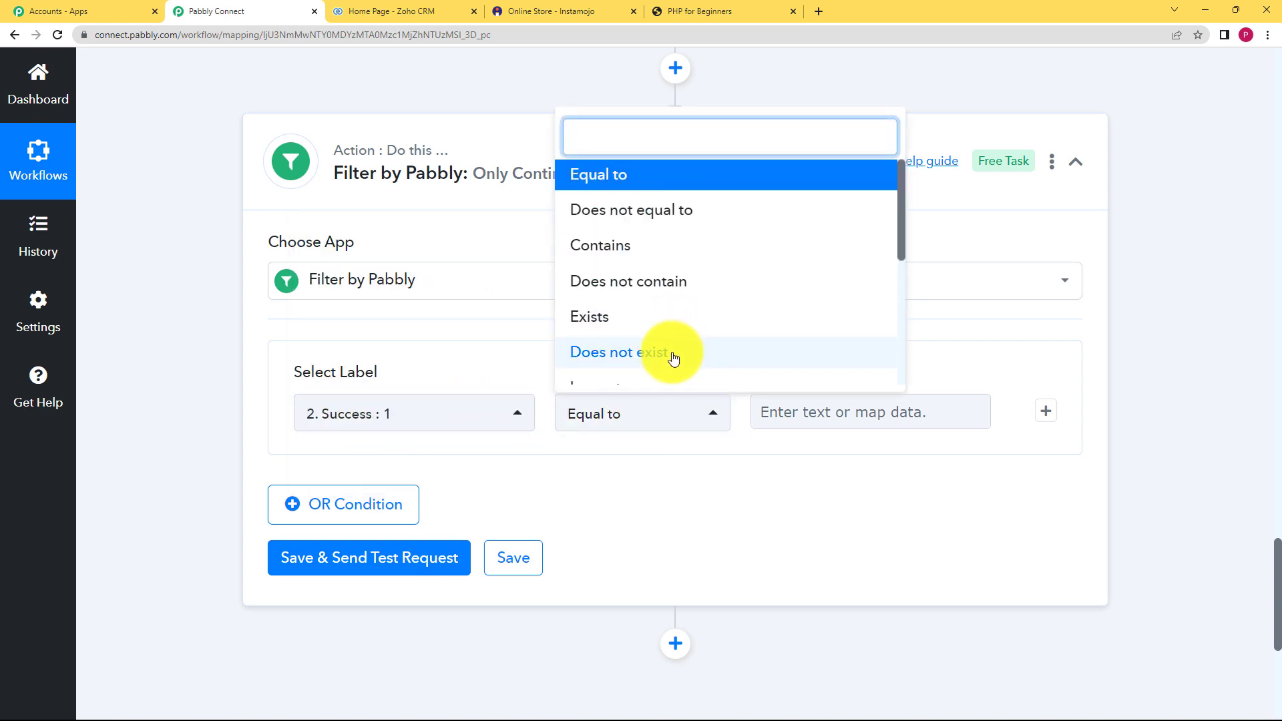
{"action": "left_click", "coordinate": [628, 421]}
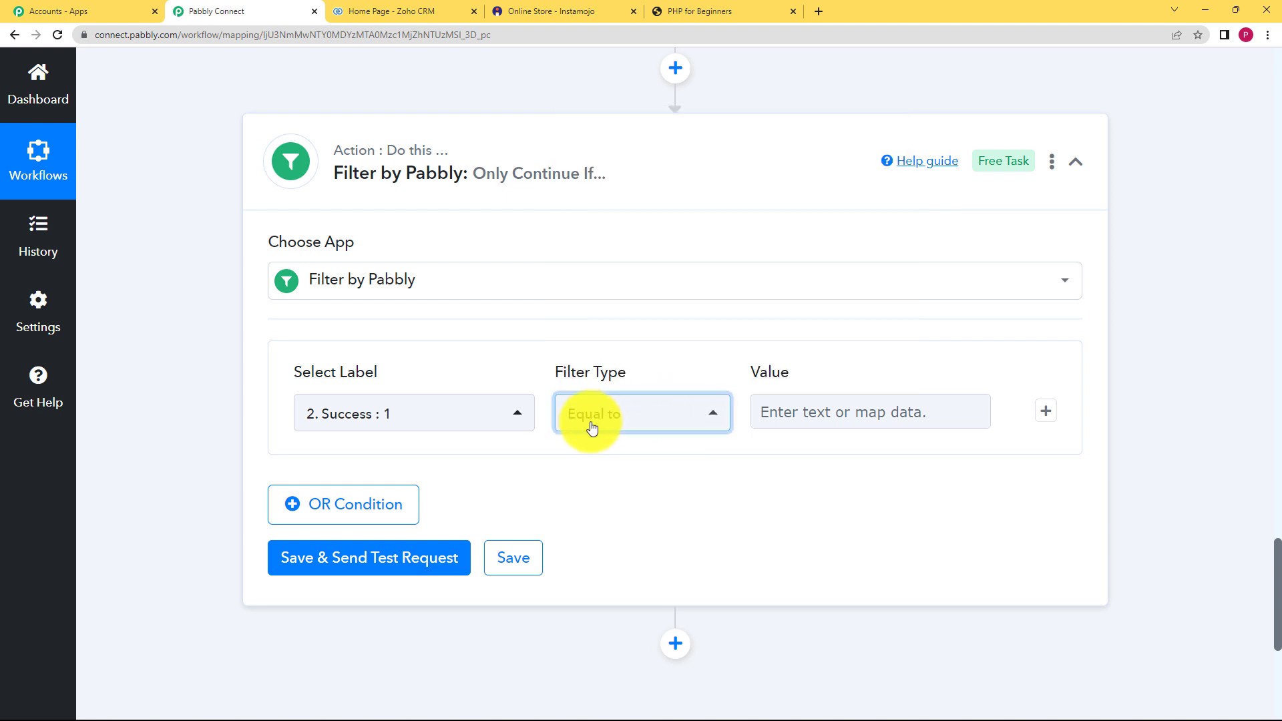
{"action": "left_click", "coordinate": [782, 426]}
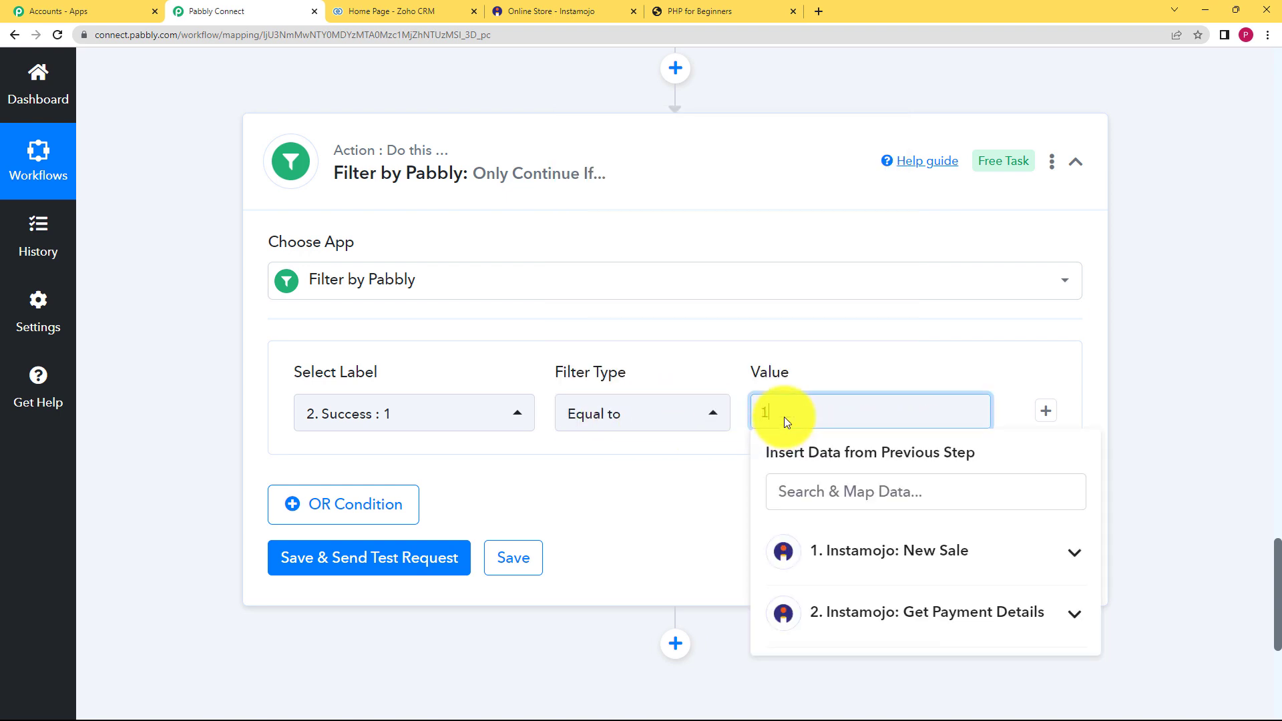
{"action": "type", "text": "1"}
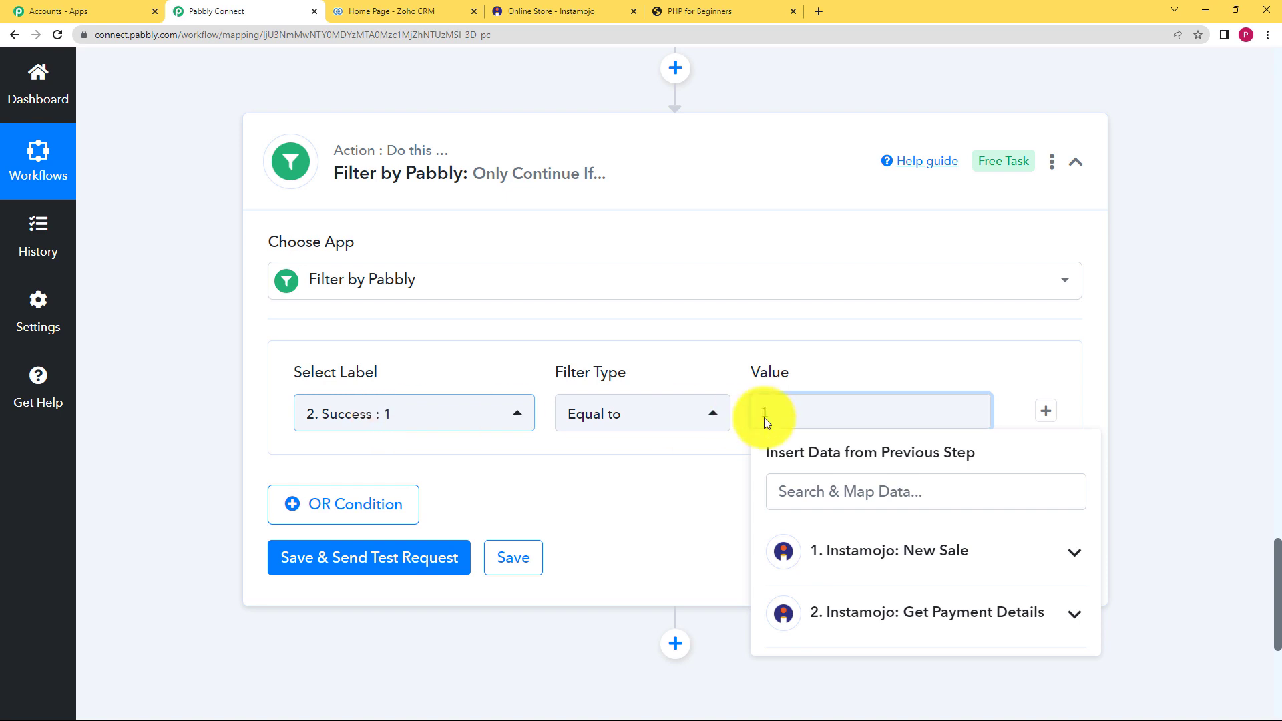
{"action": "left_click", "coordinate": [684, 488]}
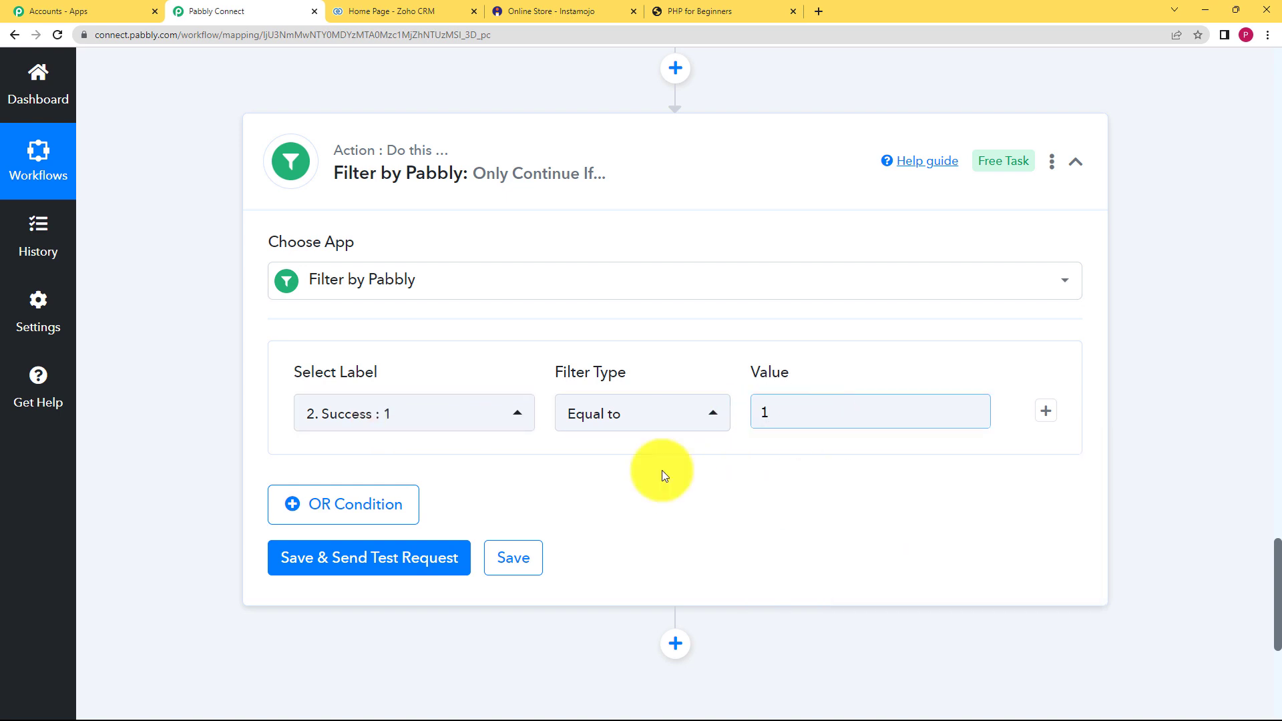
- Test the filter, getting 'Condition is true', and save the step
{"action": "left_click", "coordinate": [416, 555]}
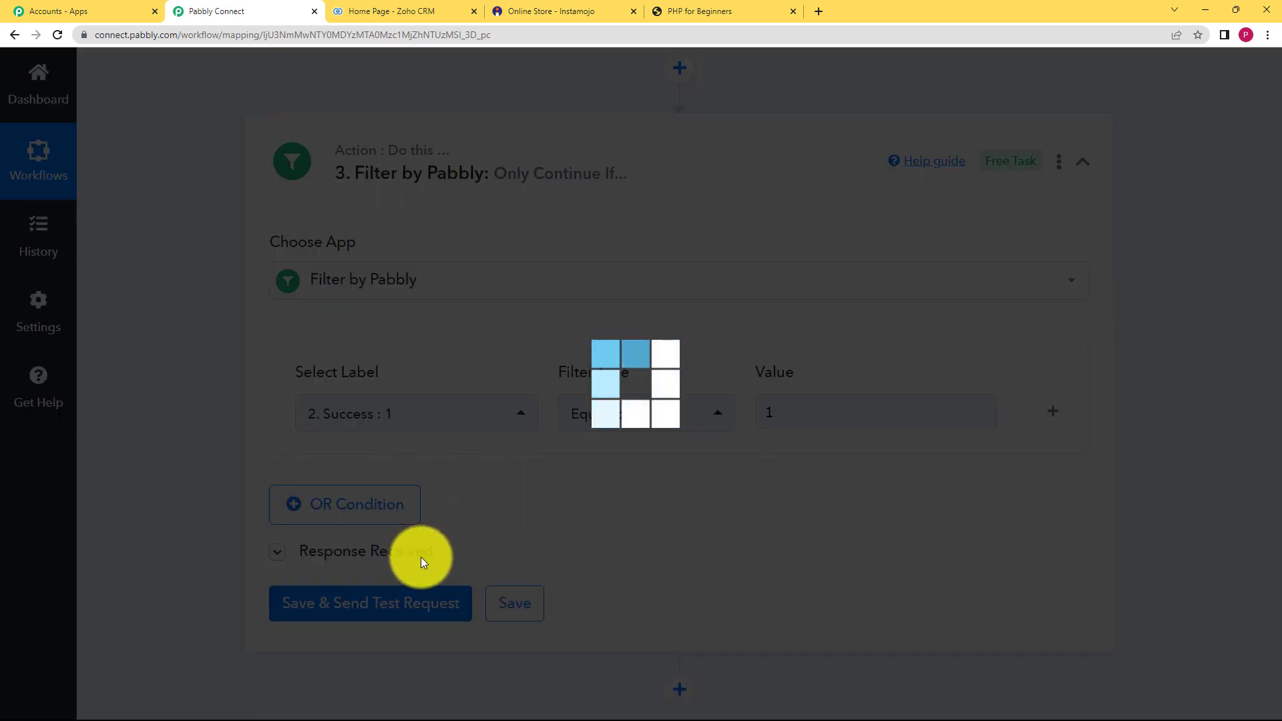
{"action": "scroll", "coordinate": [254, 537], "scroll_direction": "down", "scroll_amount": 3}
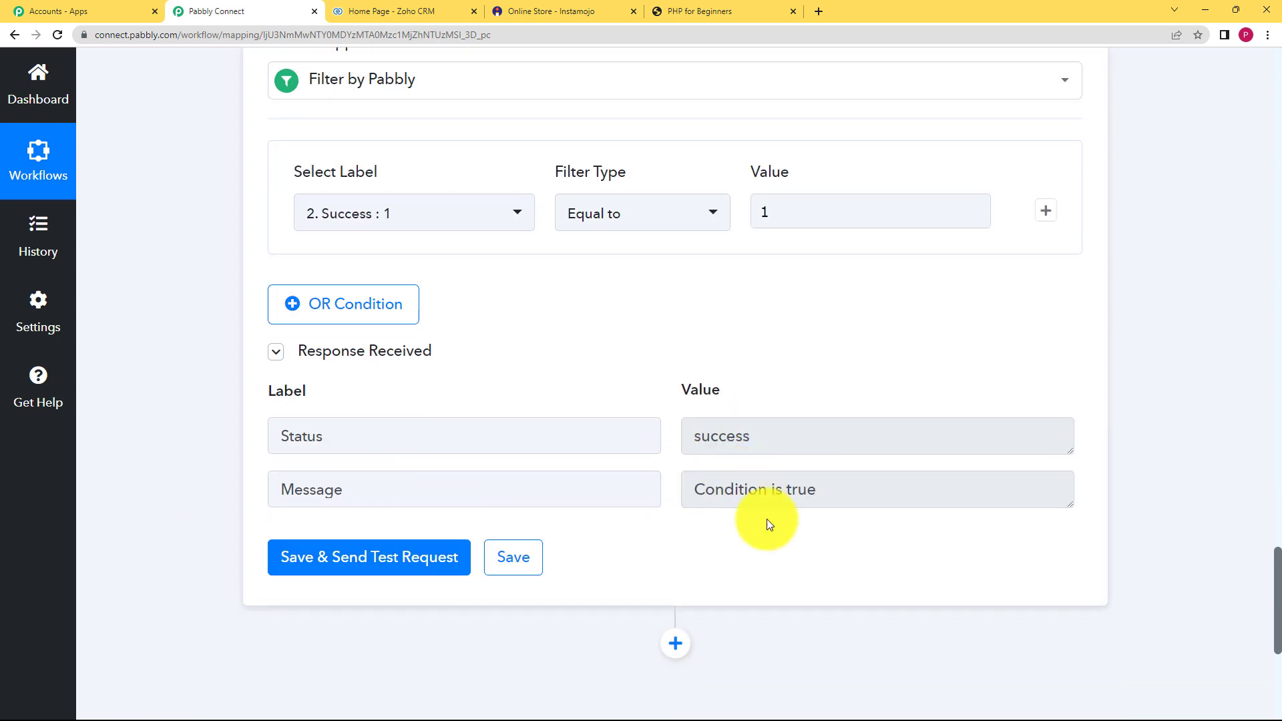
{"action": "left_click", "coordinate": [504, 556]}
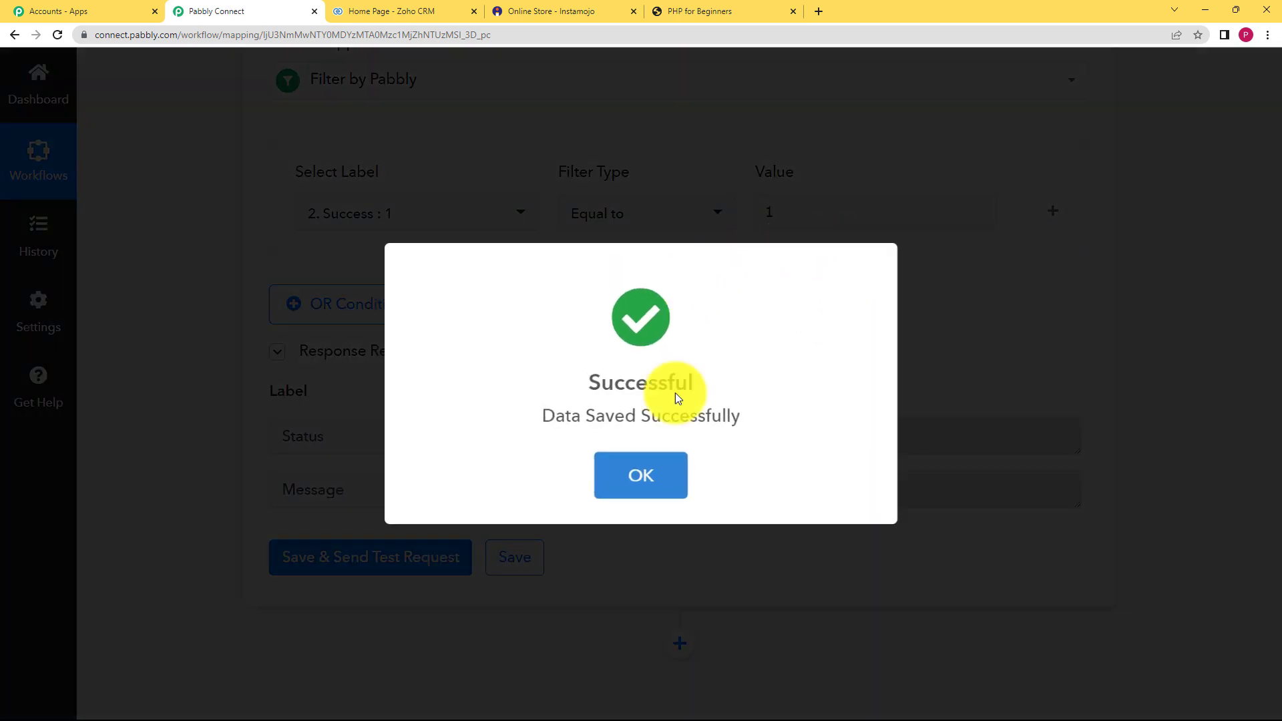
{"action": "left_click", "coordinate": [652, 477]}
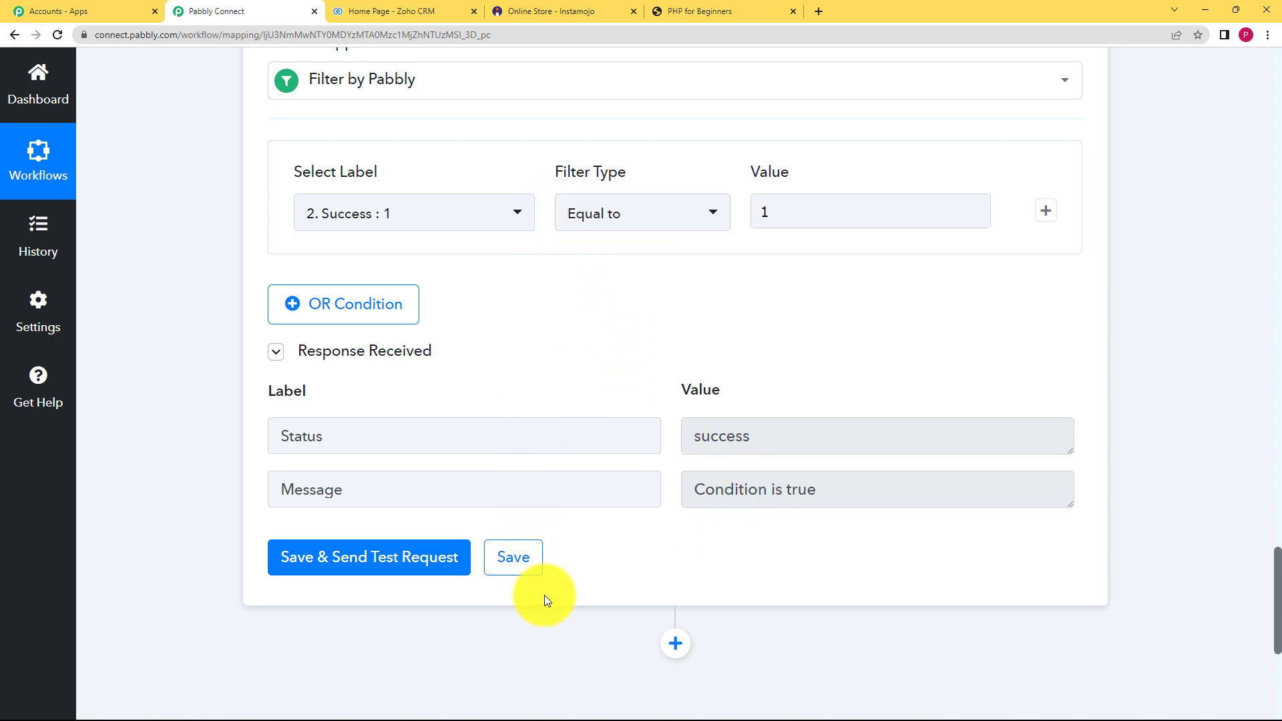
{"action": "scroll", "coordinate": [546, 592], "scroll_direction": "down", "scroll_amount": 3}
{"action": "scroll", "coordinate": [601, 381], "scroll_direction": "up", "scroll_amount": 6}
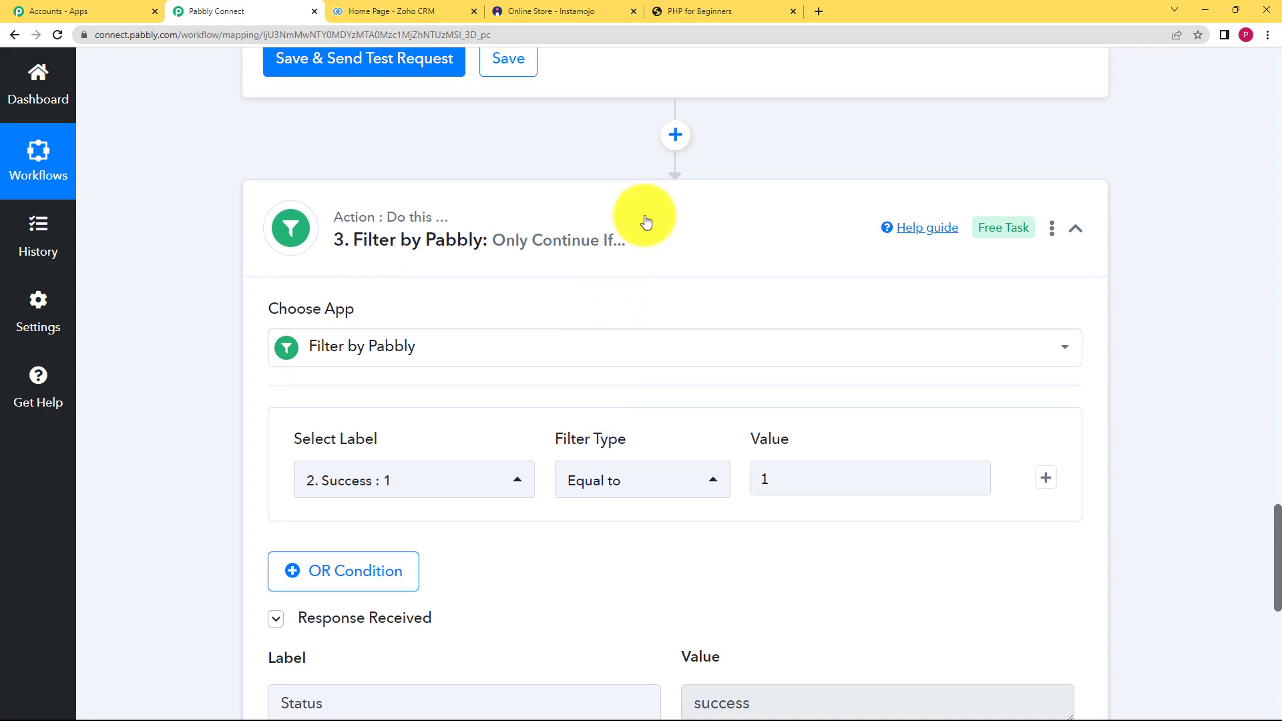
{"action": "left_click", "coordinate": [634, 234]}
{"action": "scroll", "coordinate": [615, 278], "scroll_direction": "up", "scroll_amount": 10}
{"action": "scroll", "coordinate": [608, 274], "scroll_direction": "up", "scroll_amount": 10}
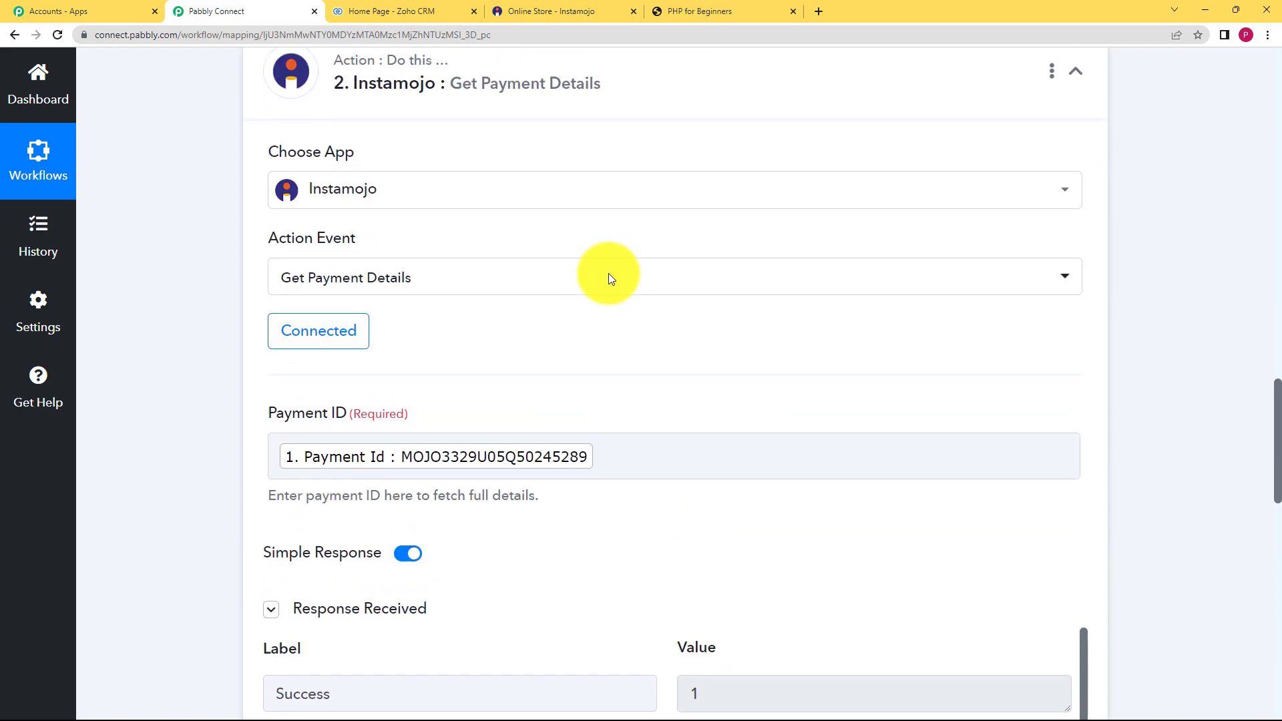
- Add a Text Formatter action step after the Filter step
{"action": "left_click", "coordinate": [610, 434]}
{"action": "scroll", "coordinate": [570, 379], "scroll_direction": "up", "scroll_amount": 20}
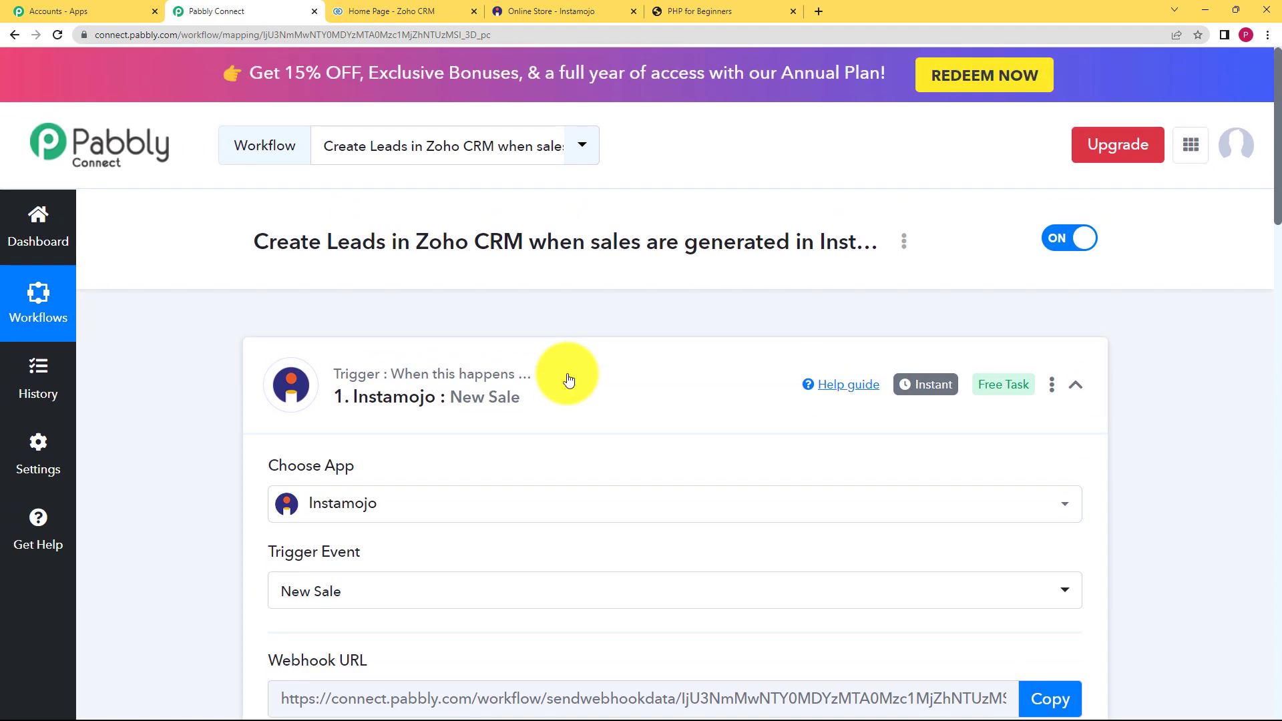
{"action": "left_click", "coordinate": [568, 379]}
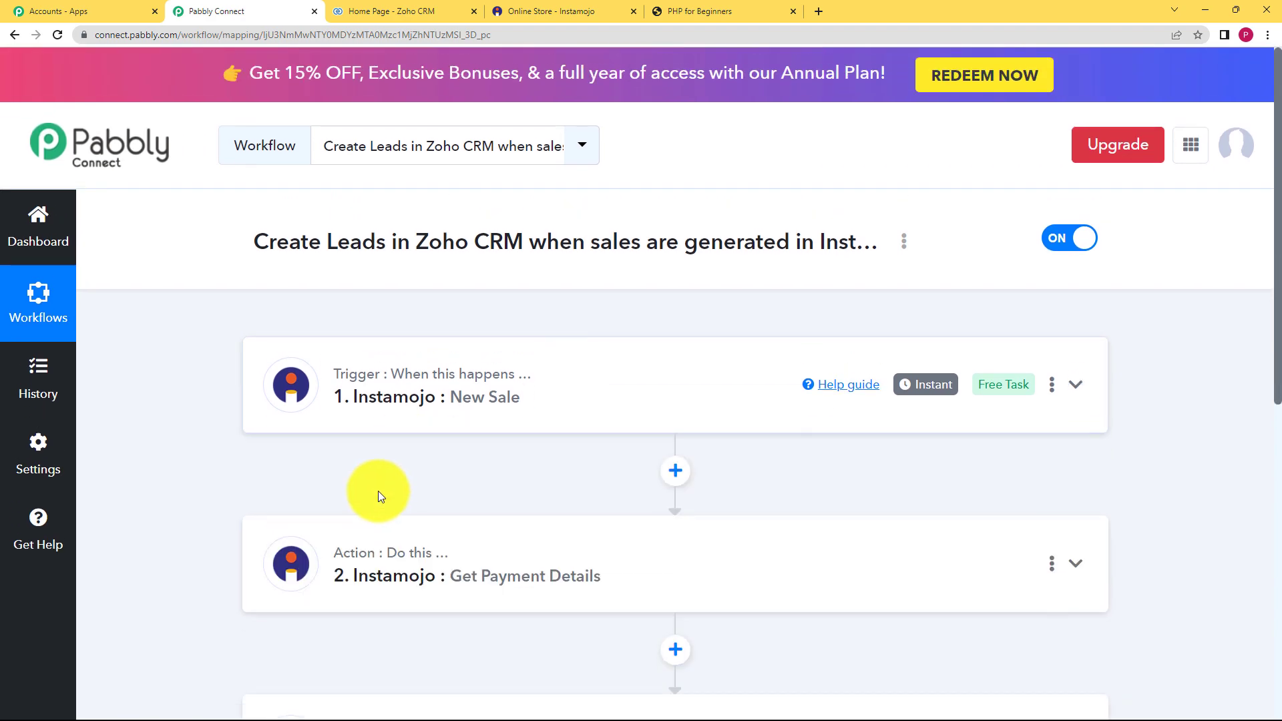
{"action": "scroll", "coordinate": [387, 464], "scroll_direction": "down", "scroll_amount": 7}
{"action": "left_click", "coordinate": [672, 374]}
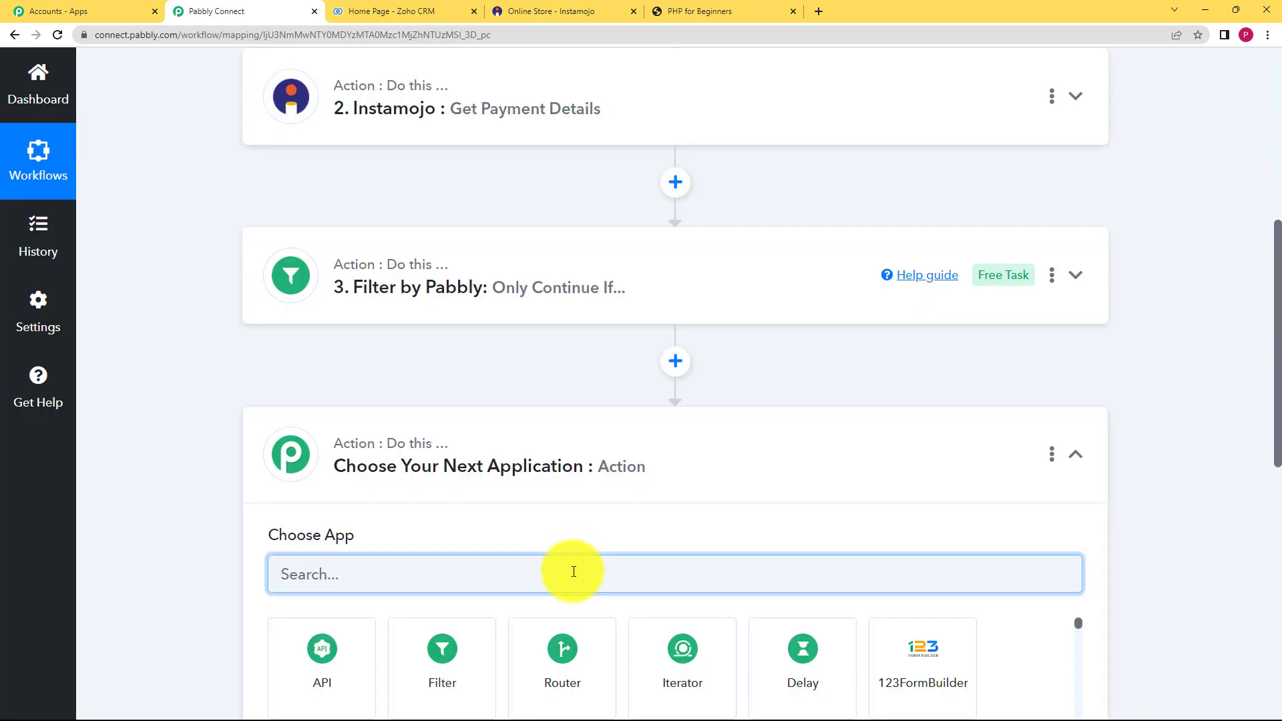
{"action": "type", "text": "text"}
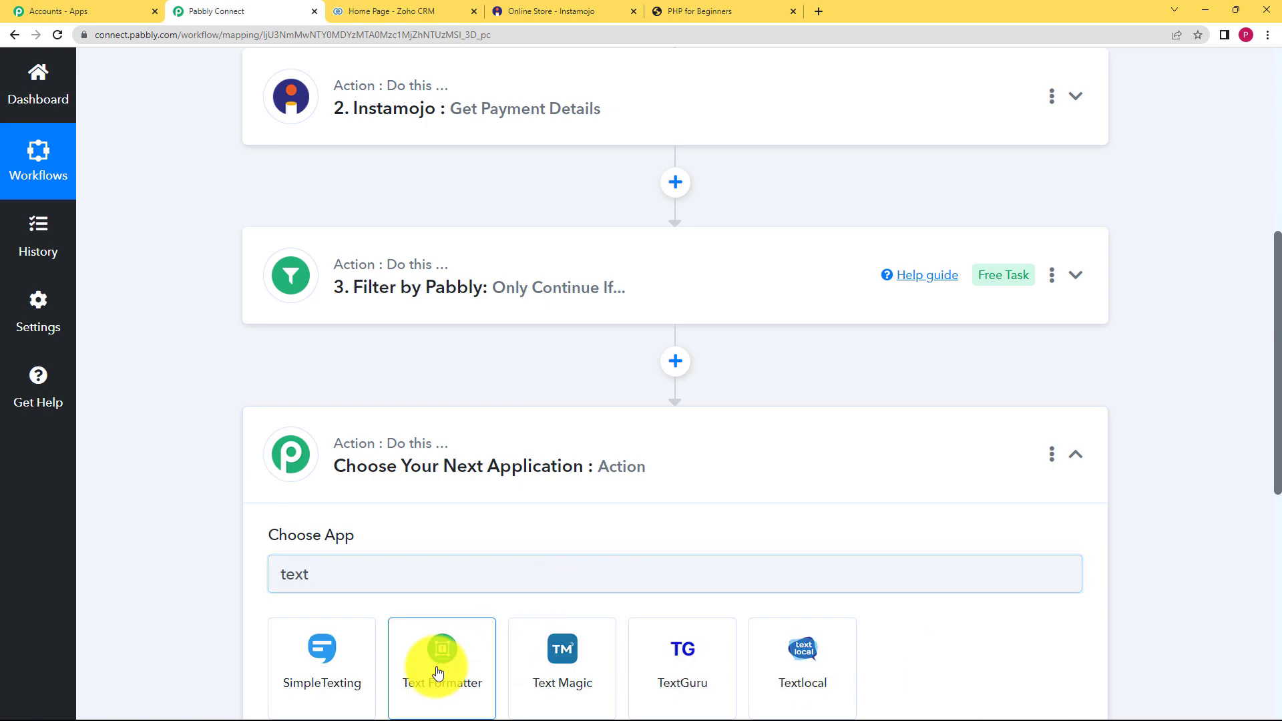
{"action": "left_click", "coordinate": [438, 675]}
- Check the Payment Buyer Name in step 2's response, then collapse step 2
{"action": "scroll", "coordinate": [454, 293], "scroll_direction": "up", "scroll_amount": 3}
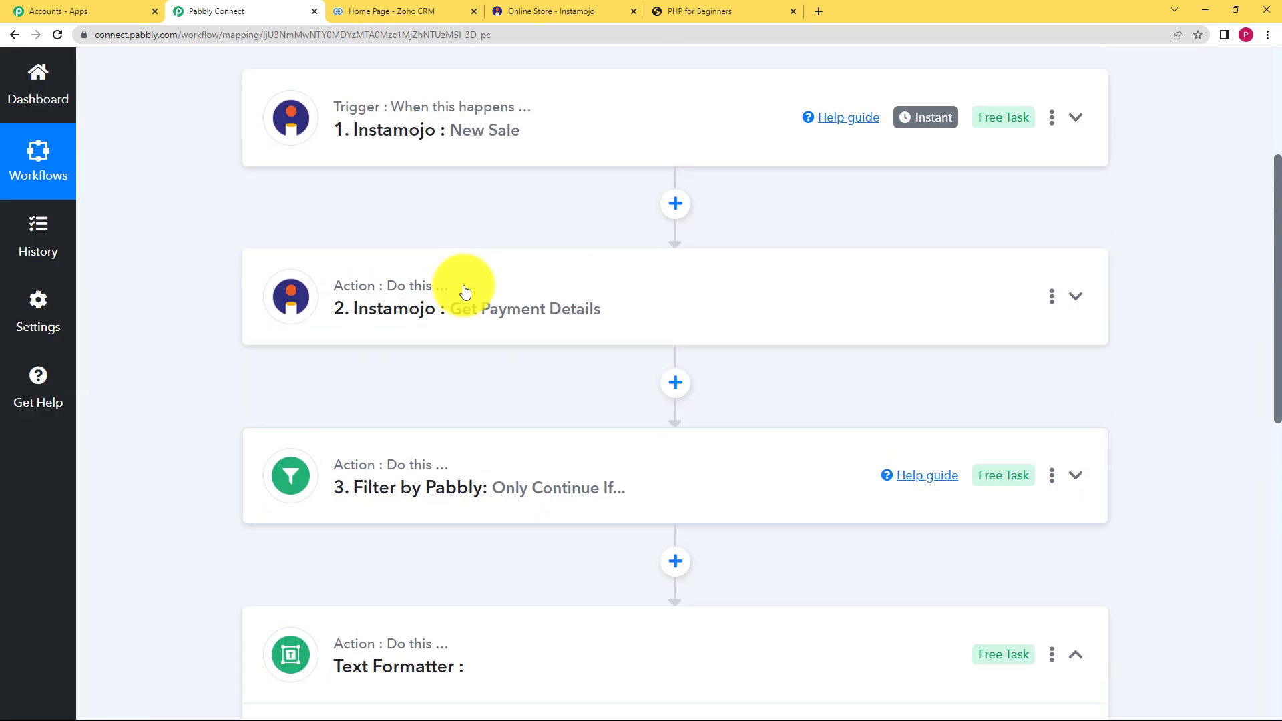
{"action": "left_click", "coordinate": [463, 286]}
{"action": "scroll", "coordinate": [152, 383], "scroll_direction": "down", "scroll_amount": 6}
{"action": "scroll", "coordinate": [687, 491], "scroll_direction": "down", "scroll_amount": 5}
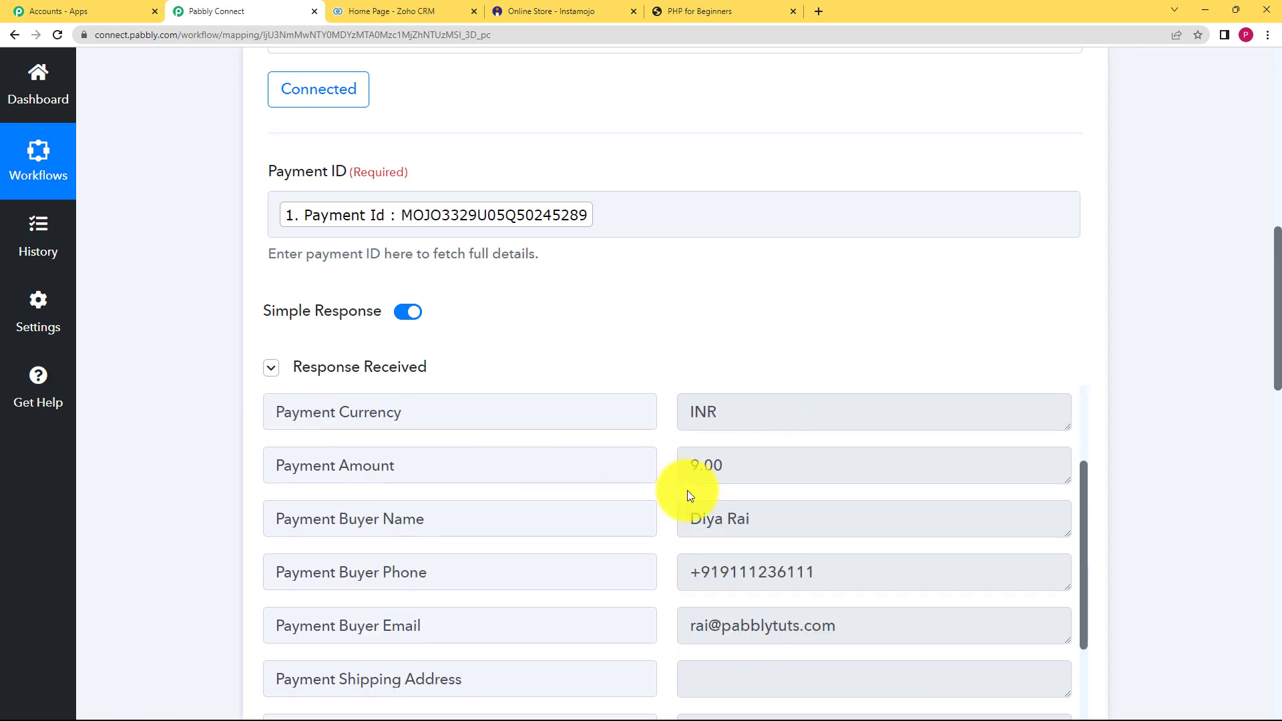
{"action": "scroll", "coordinate": [738, 478], "scroll_direction": "up", "scroll_amount": 3}
{"action": "left_click_drag", "start_coordinate": [755, 458], "coordinate": [681, 468]}
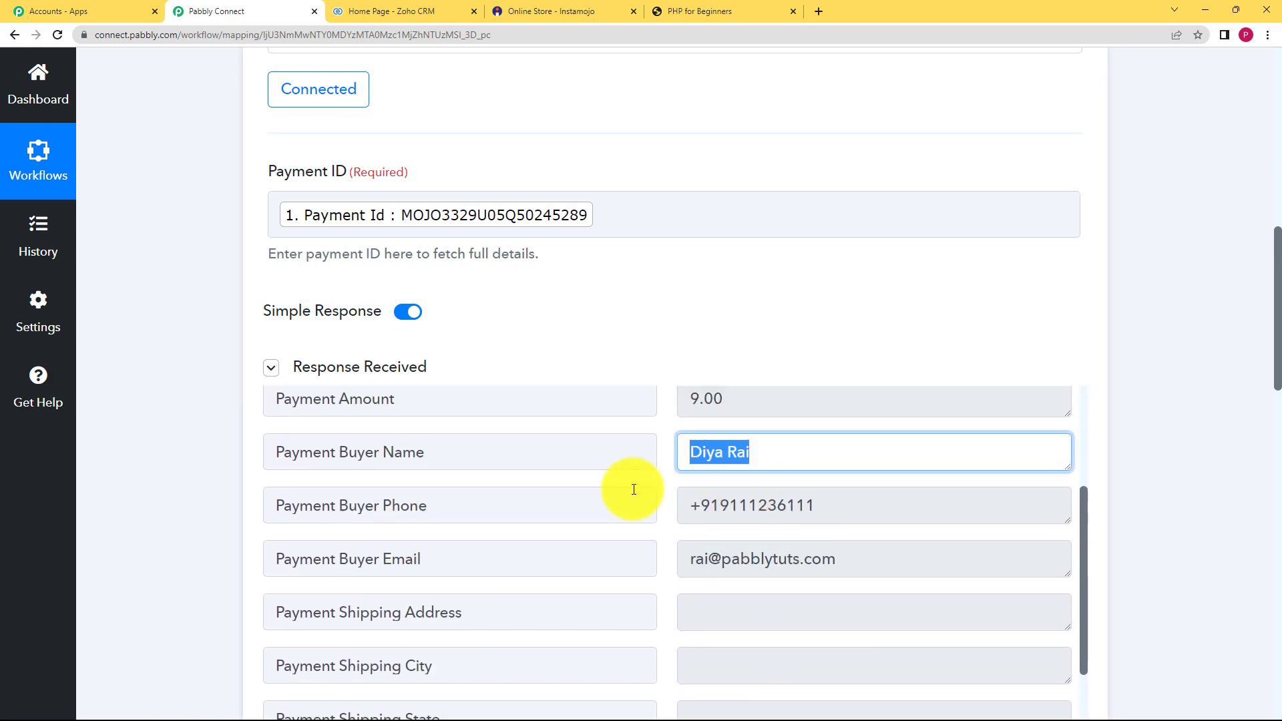
{"action": "left_click", "coordinate": [667, 477]}
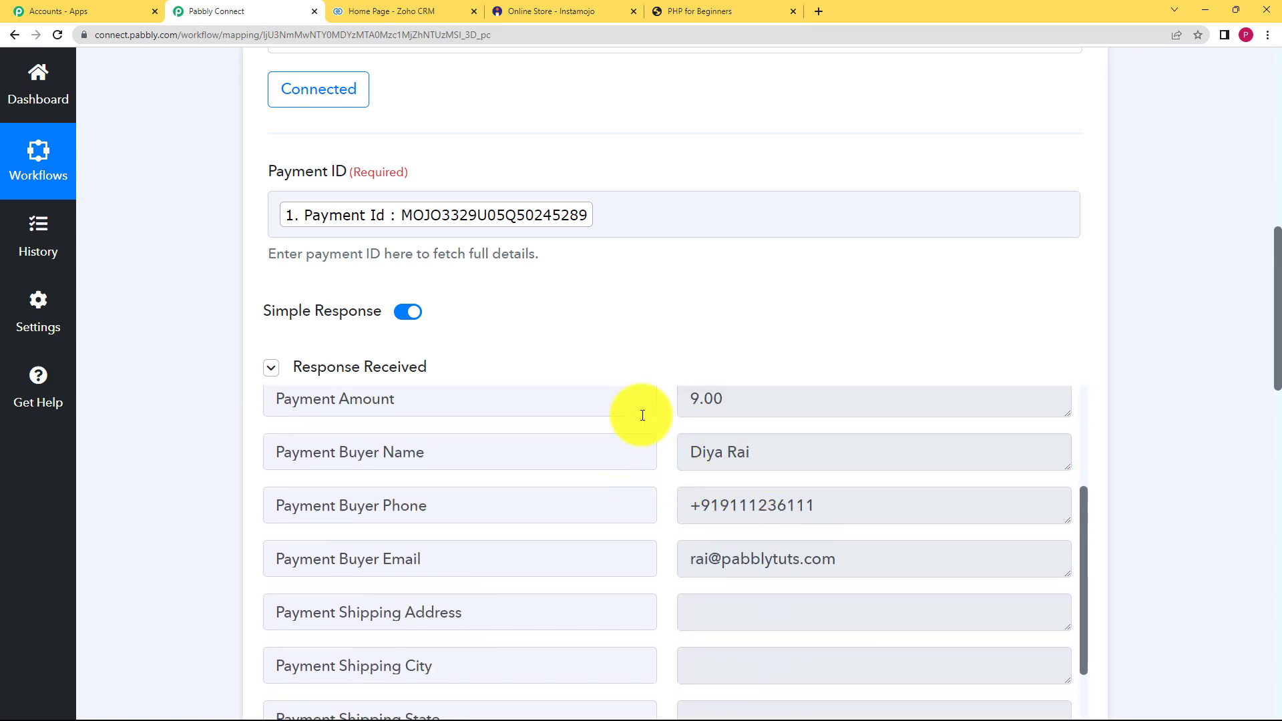
{"action": "scroll", "coordinate": [605, 252], "scroll_direction": "up", "scroll_amount": 6}
{"action": "left_click", "coordinate": [614, 281]}
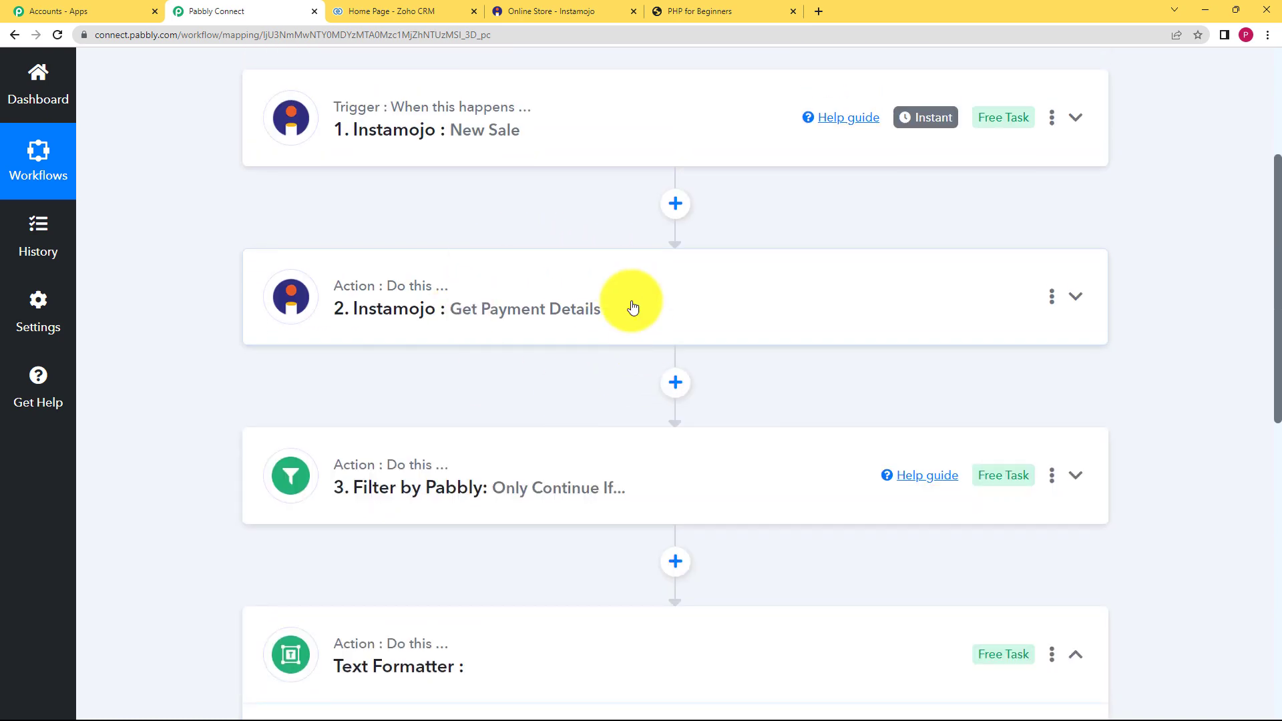
- Set the Text Formatter action event to Split Text and connect it
{"action": "scroll", "coordinate": [226, 423], "scroll_direction": "down", "scroll_amount": 7}
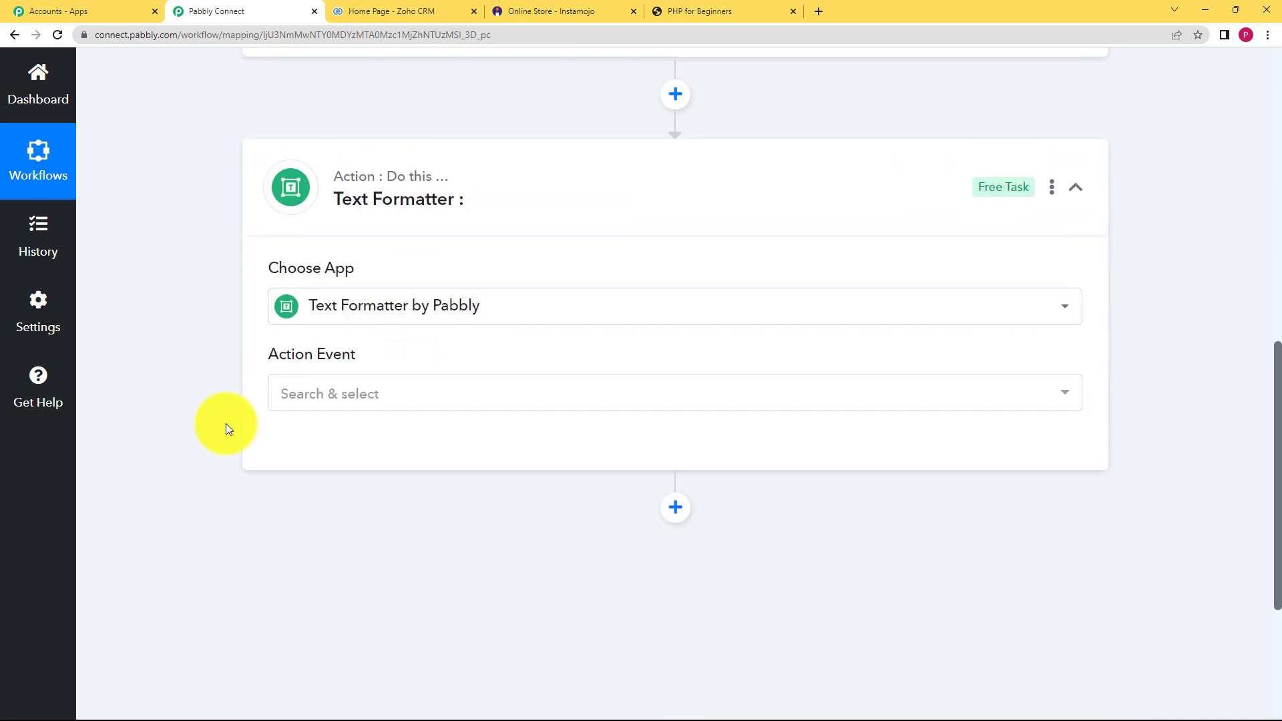
{"action": "left_click", "coordinate": [431, 399]}
{"action": "scroll", "coordinate": [372, 588], "scroll_direction": "down", "scroll_amount": 2}
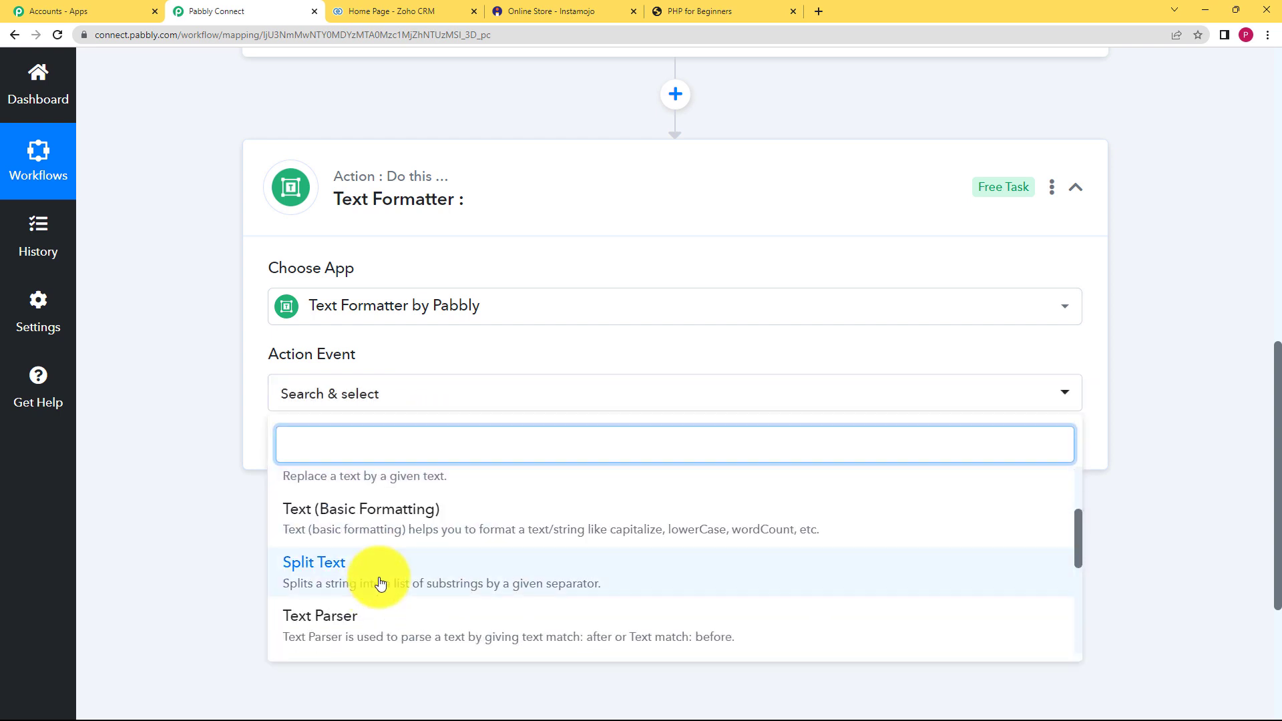
{"action": "left_click", "coordinate": [380, 584]}
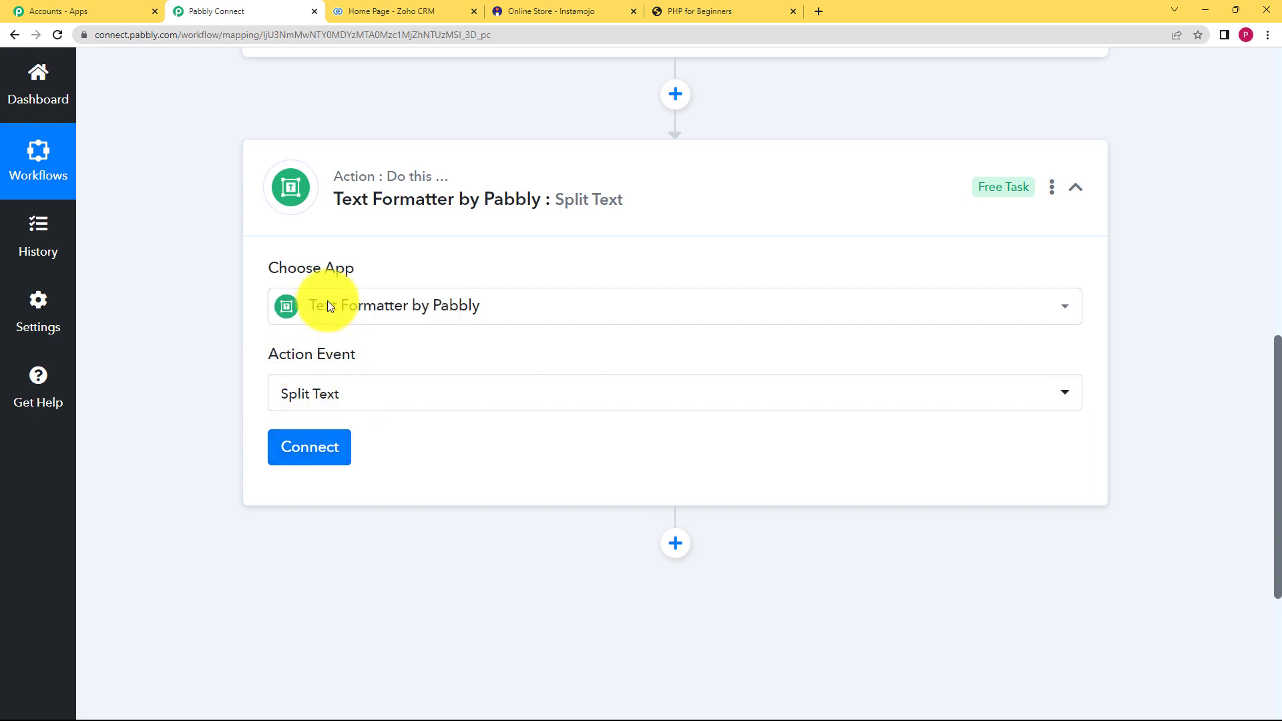
{"action": "left_click", "coordinate": [326, 467]}
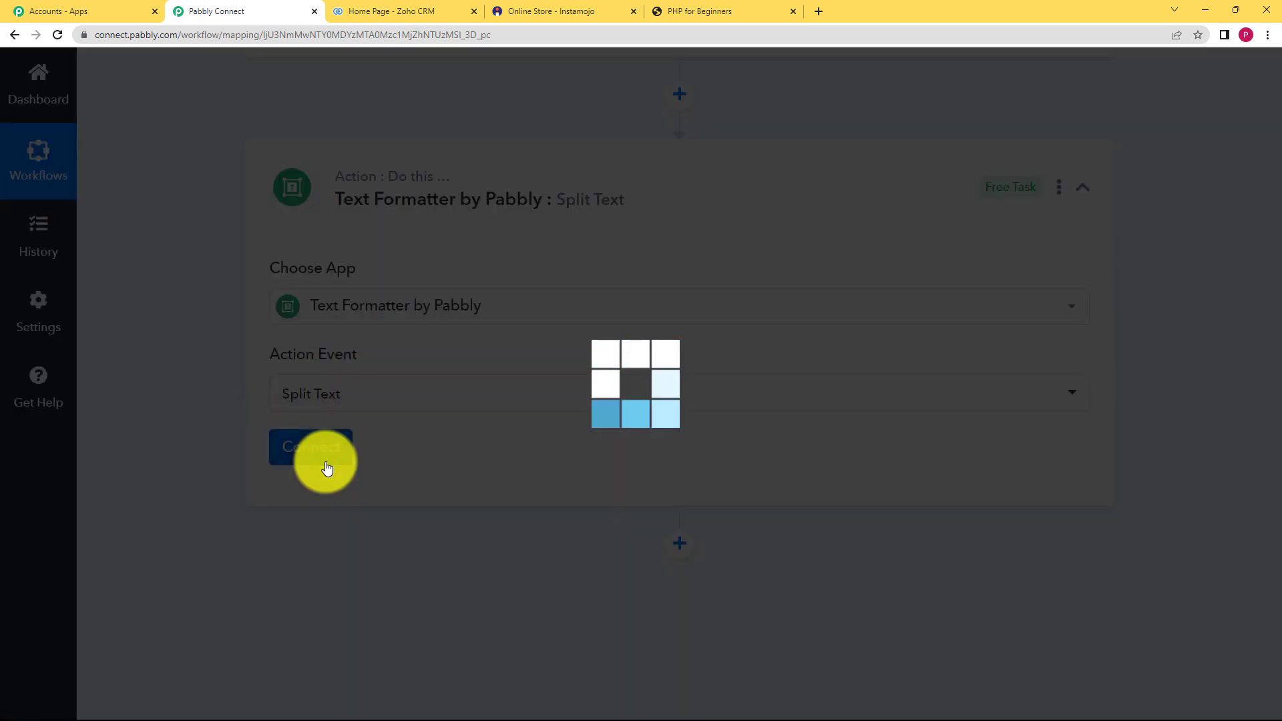
- Map the payment details step's Buyer Name into Text to Split
{"action": "scroll", "coordinate": [353, 431], "scroll_direction": "down", "scroll_amount": 3}
{"action": "left_click", "coordinate": [372, 374]}
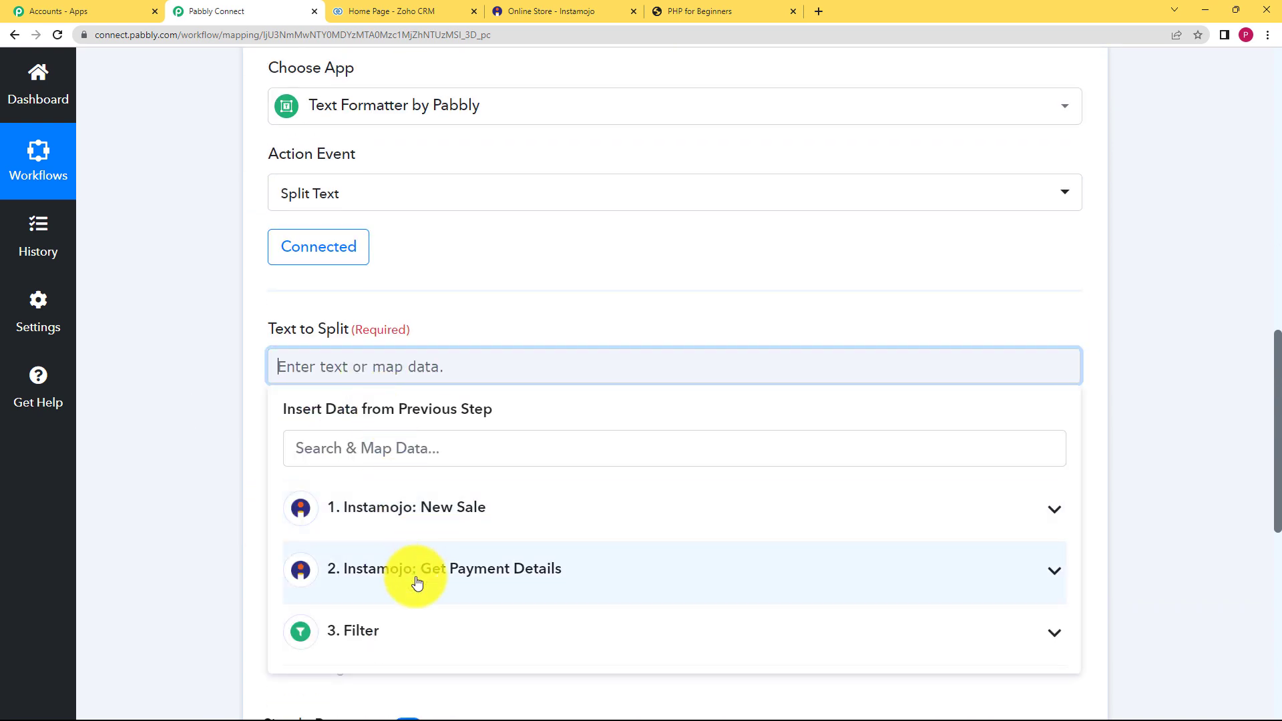
{"action": "left_click", "coordinate": [414, 573]}
{"action": "scroll", "coordinate": [245, 486], "scroll_direction": "down", "scroll_amount": 1}
{"action": "scroll", "coordinate": [246, 485], "scroll_direction": "down", "scroll_amount": 1}
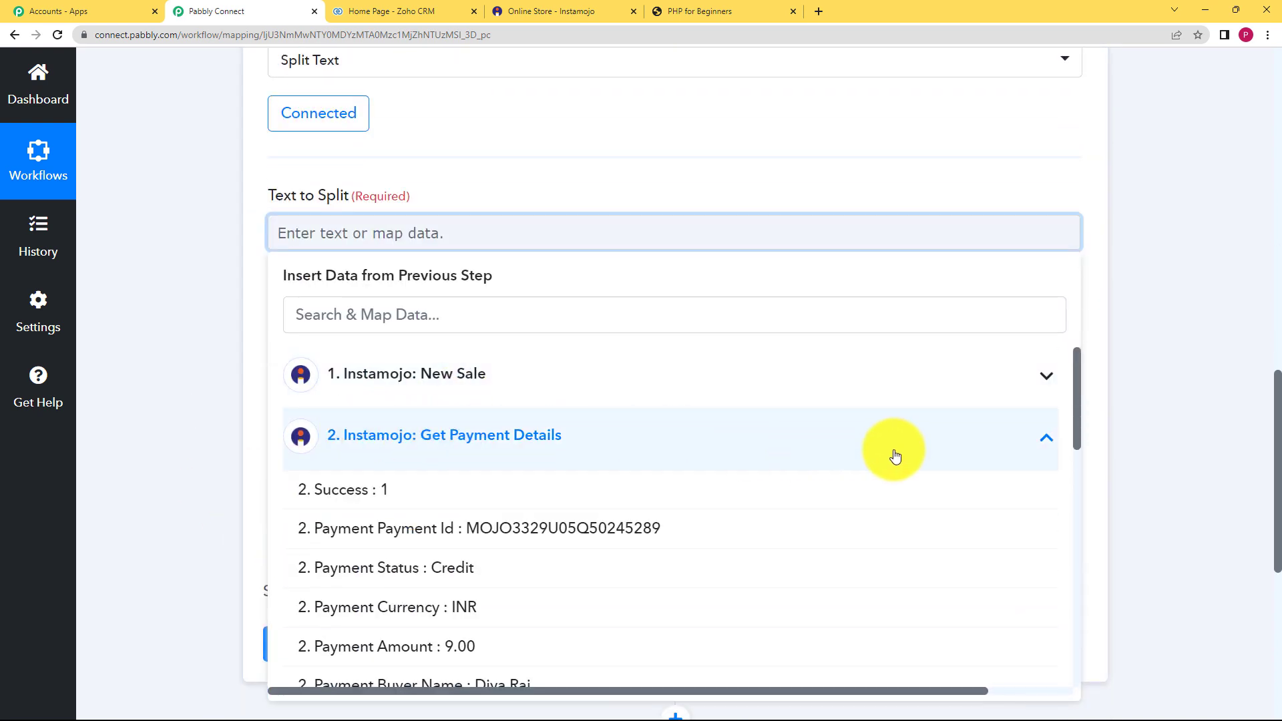
{"action": "scroll", "coordinate": [479, 478], "scroll_direction": "down", "scroll_amount": 3}
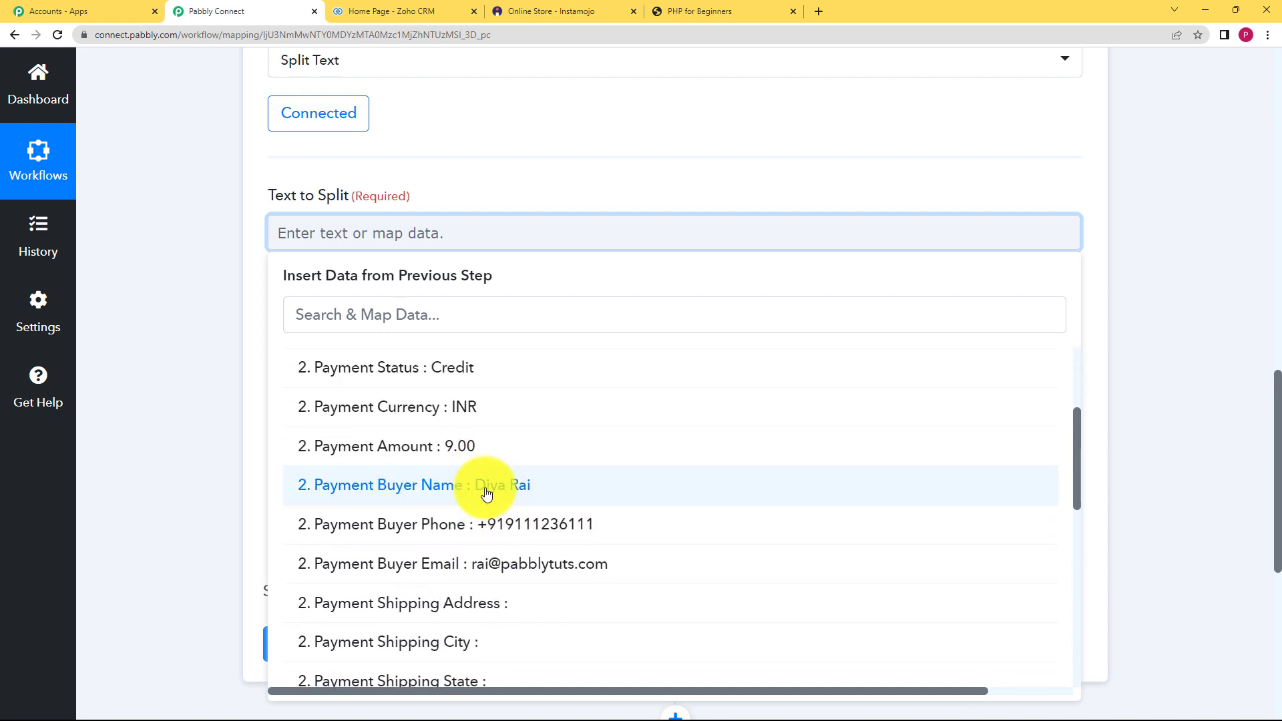
{"action": "left_click", "coordinate": [487, 493]}
{"action": "left_click", "coordinate": [193, 303]}
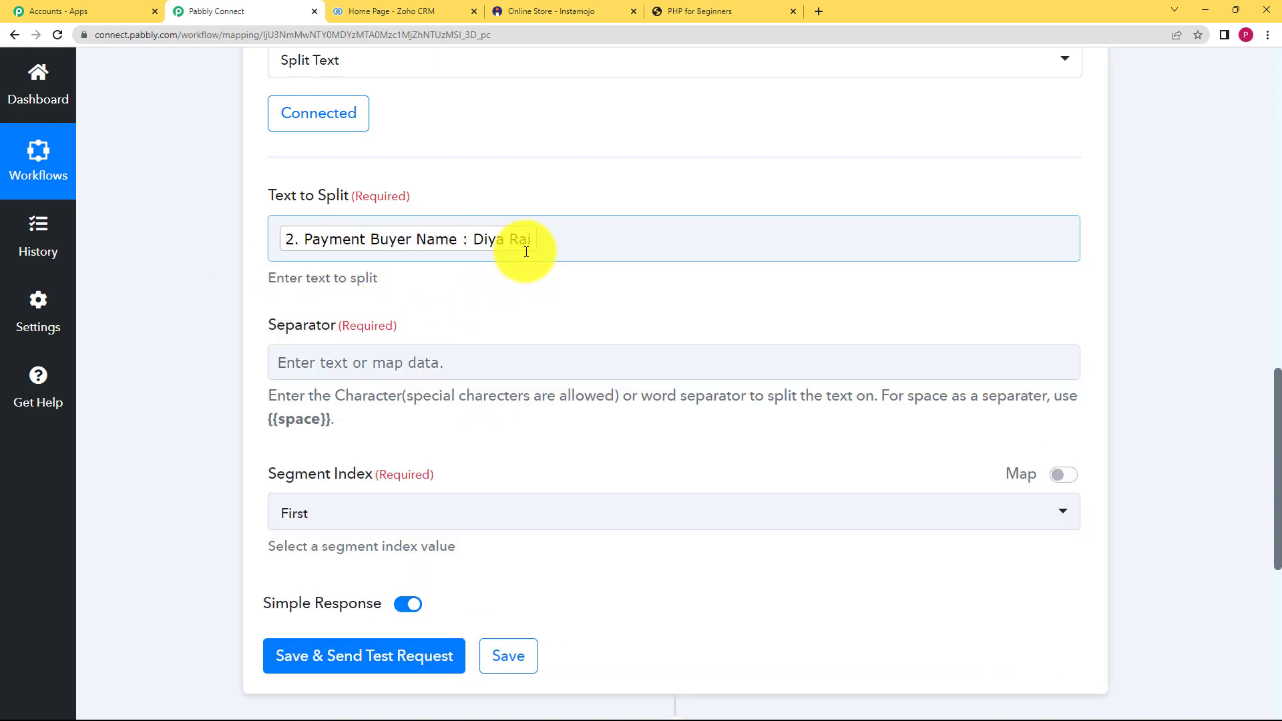
- Set the Separator to {{space}} and the Segment Index to All
{"action": "left_click", "coordinate": [484, 359]}
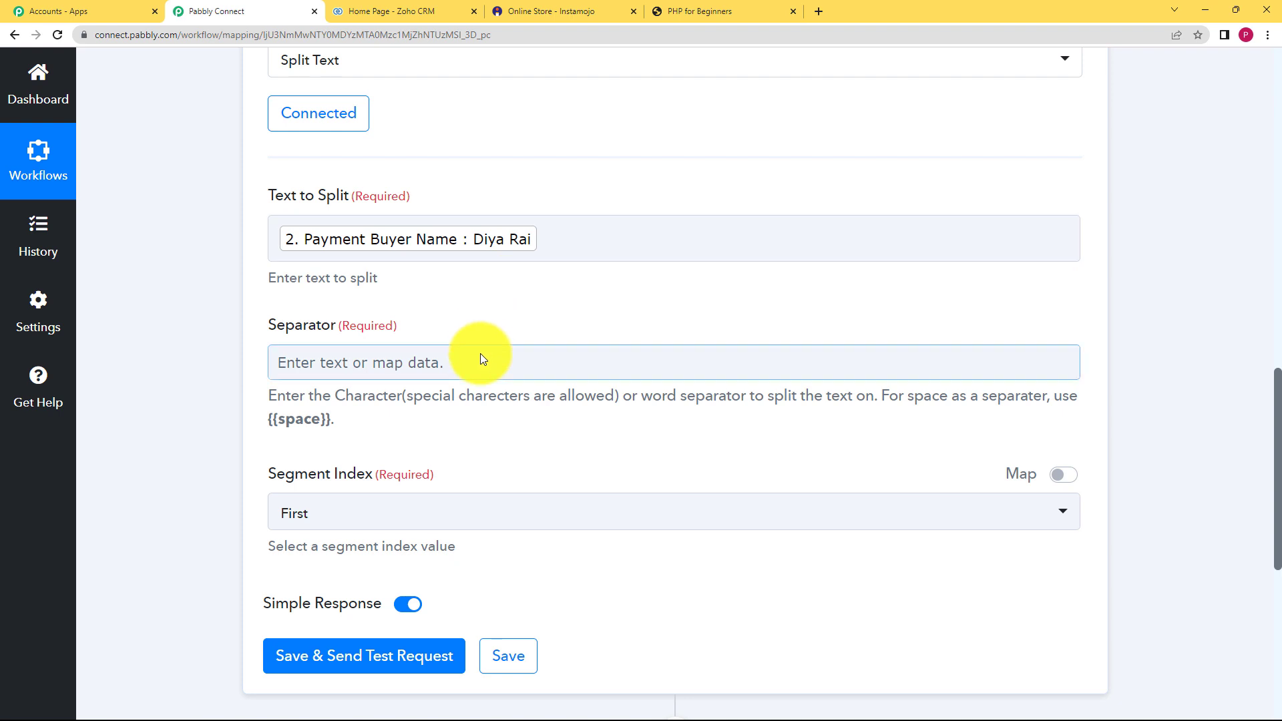
{"action": "left_click", "coordinate": [501, 254]}
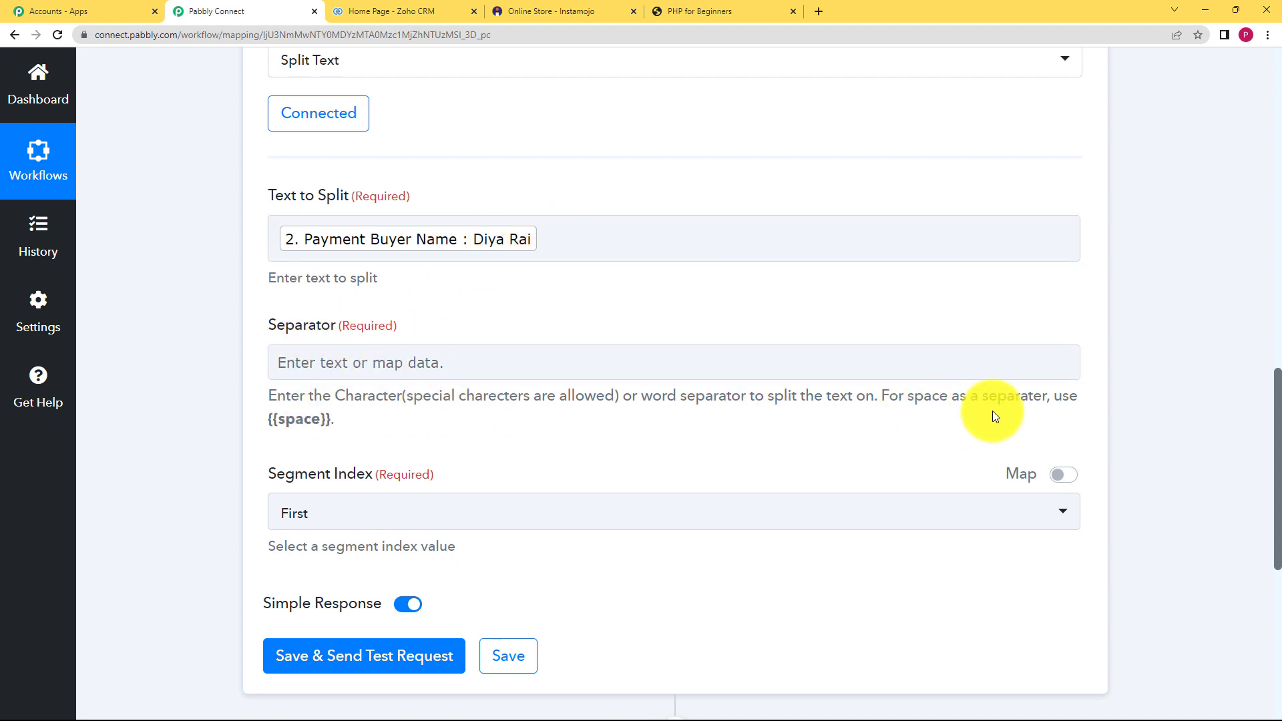
{"action": "left_click_drag", "start_coordinate": [330, 418], "coordinate": [285, 425]}
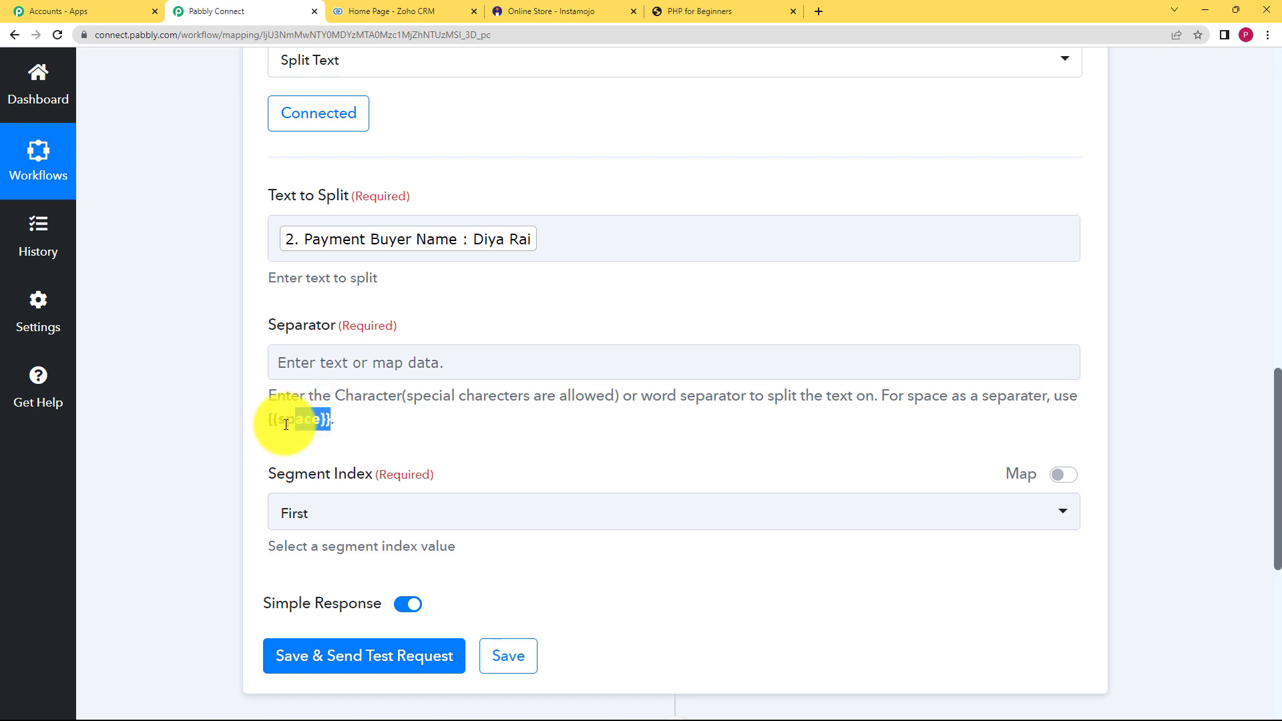
{"action": "left_click", "coordinate": [299, 374]}
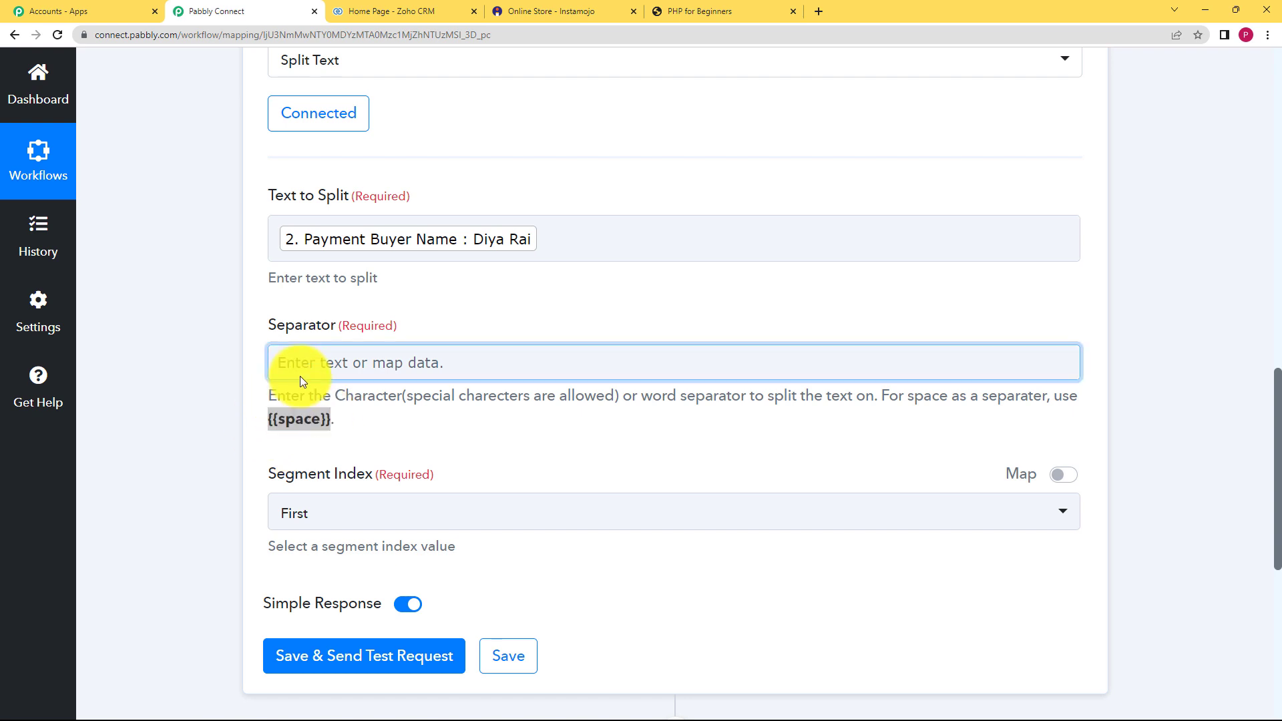
{"action": "type", "text": "{{space}}"}
{"action": "left_click", "coordinate": [246, 433]}
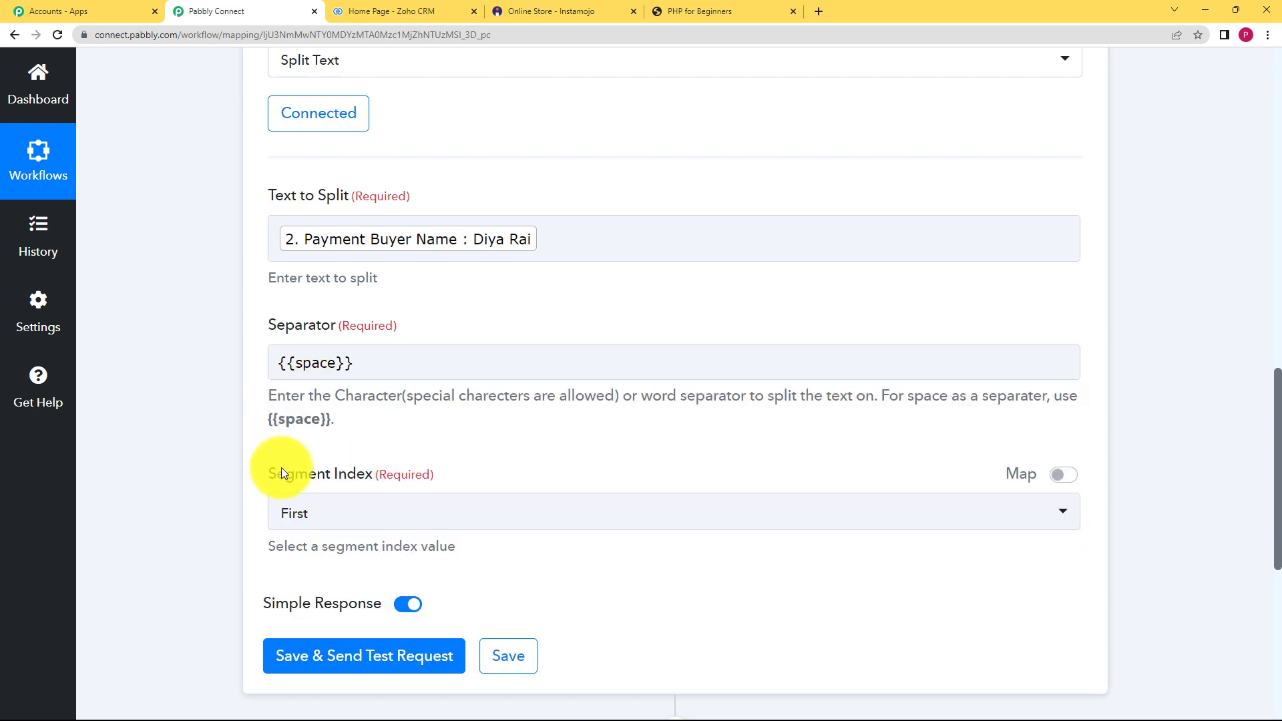
{"action": "left_click", "coordinate": [297, 511]}
{"action": "left_click", "coordinate": [319, 463]}
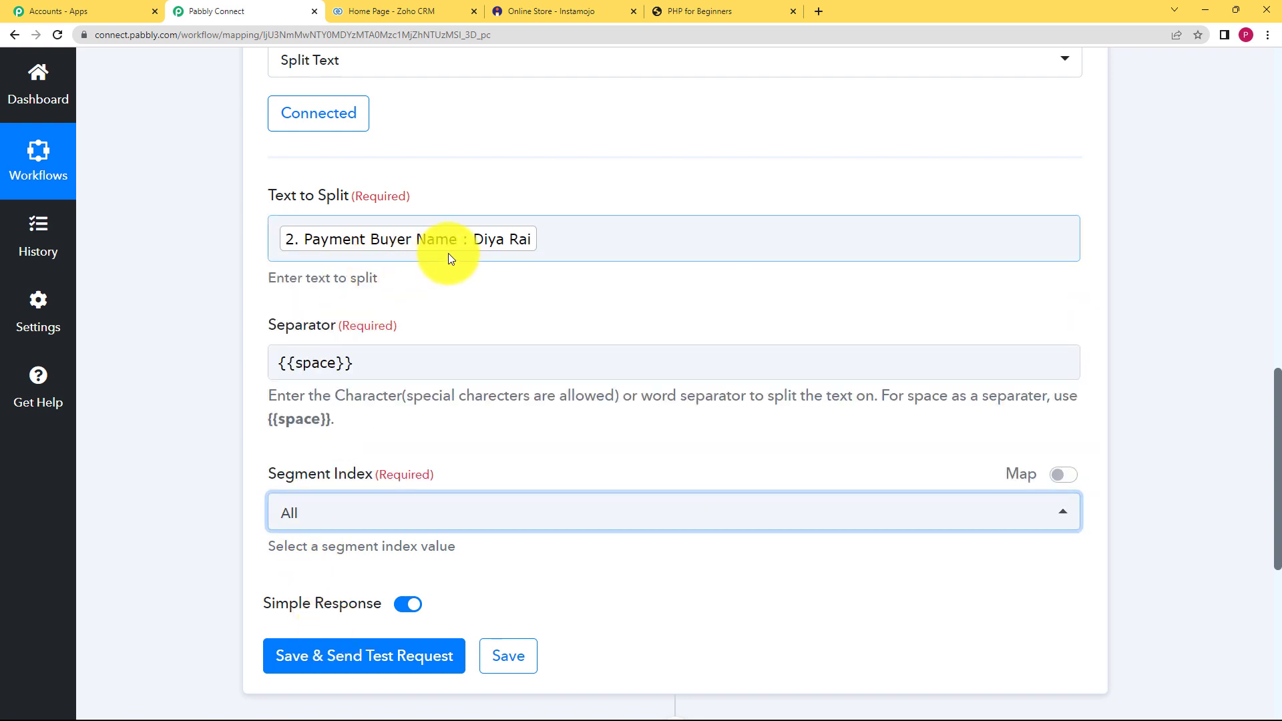
- Send a test split request, check both name parts, and save the step
{"action": "left_click", "coordinate": [295, 641]}
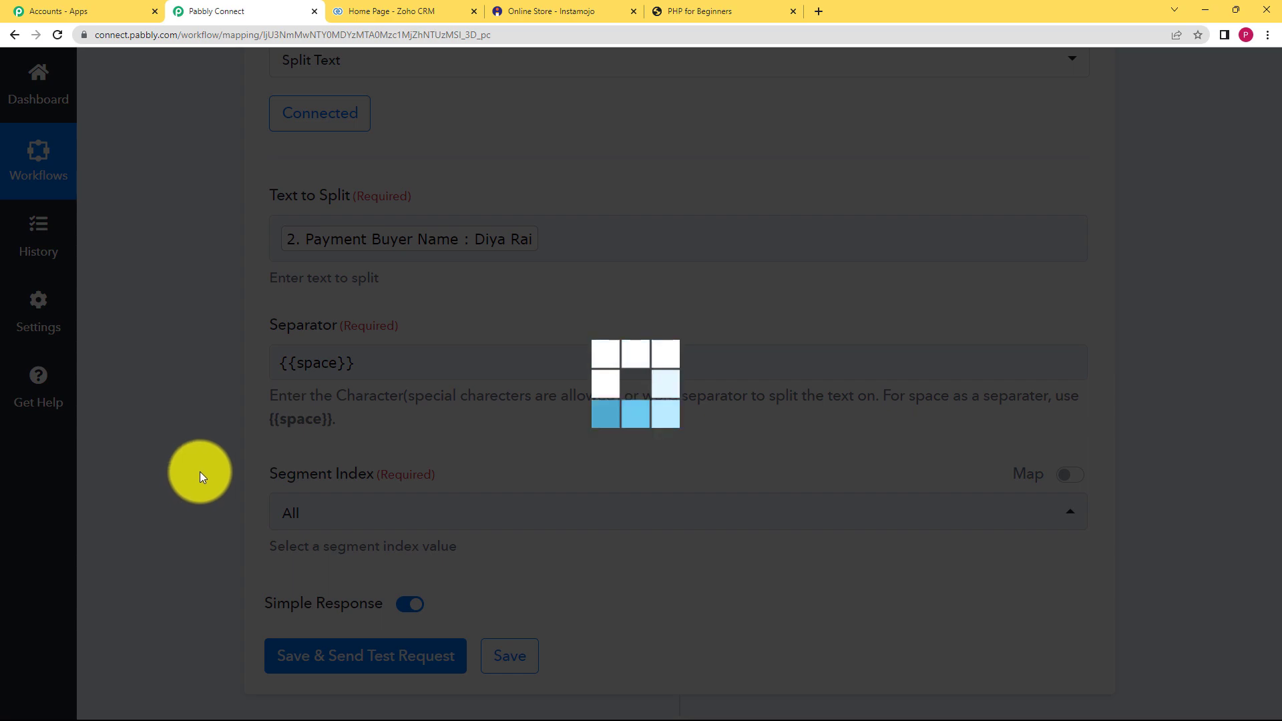
{"action": "scroll", "coordinate": [216, 463], "scroll_direction": "down", "scroll_amount": 4}
{"action": "scroll", "coordinate": [217, 467], "scroll_direction": "down", "scroll_amount": 2}
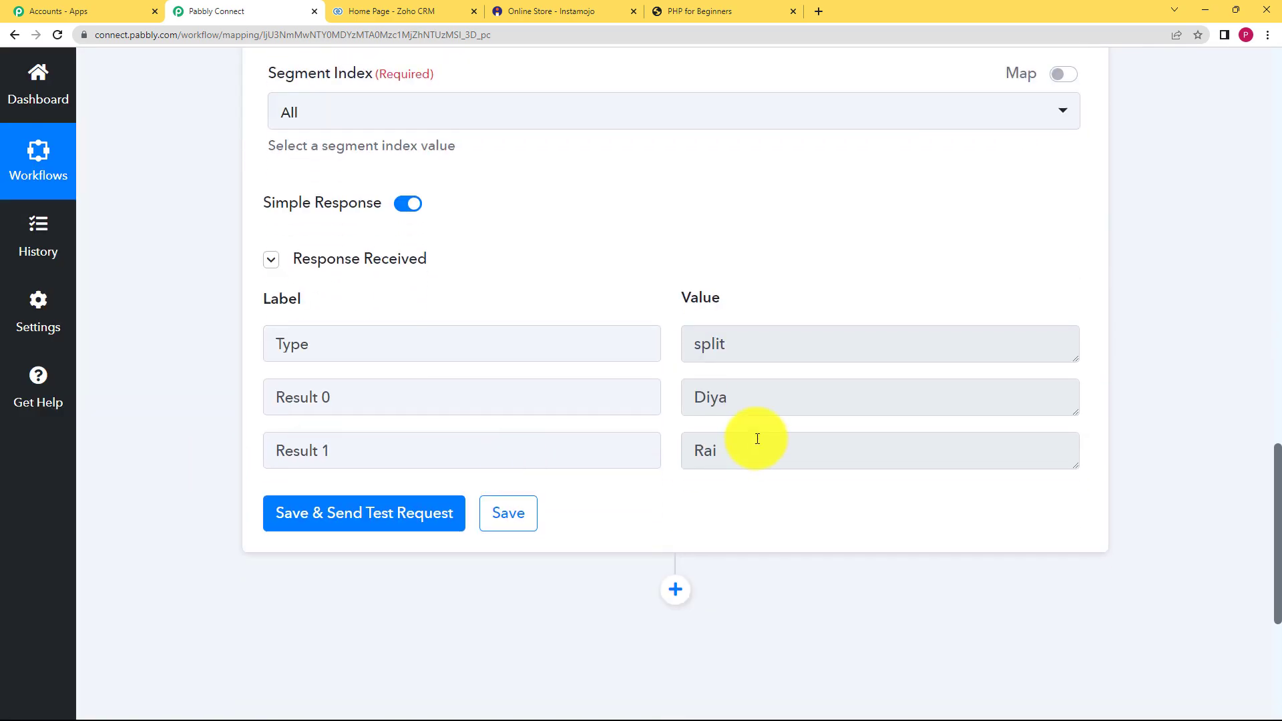
{"action": "left_click_drag", "start_coordinate": [725, 401], "coordinate": [665, 427]}
{"action": "left_click_drag", "start_coordinate": [735, 450], "coordinate": [578, 481]}
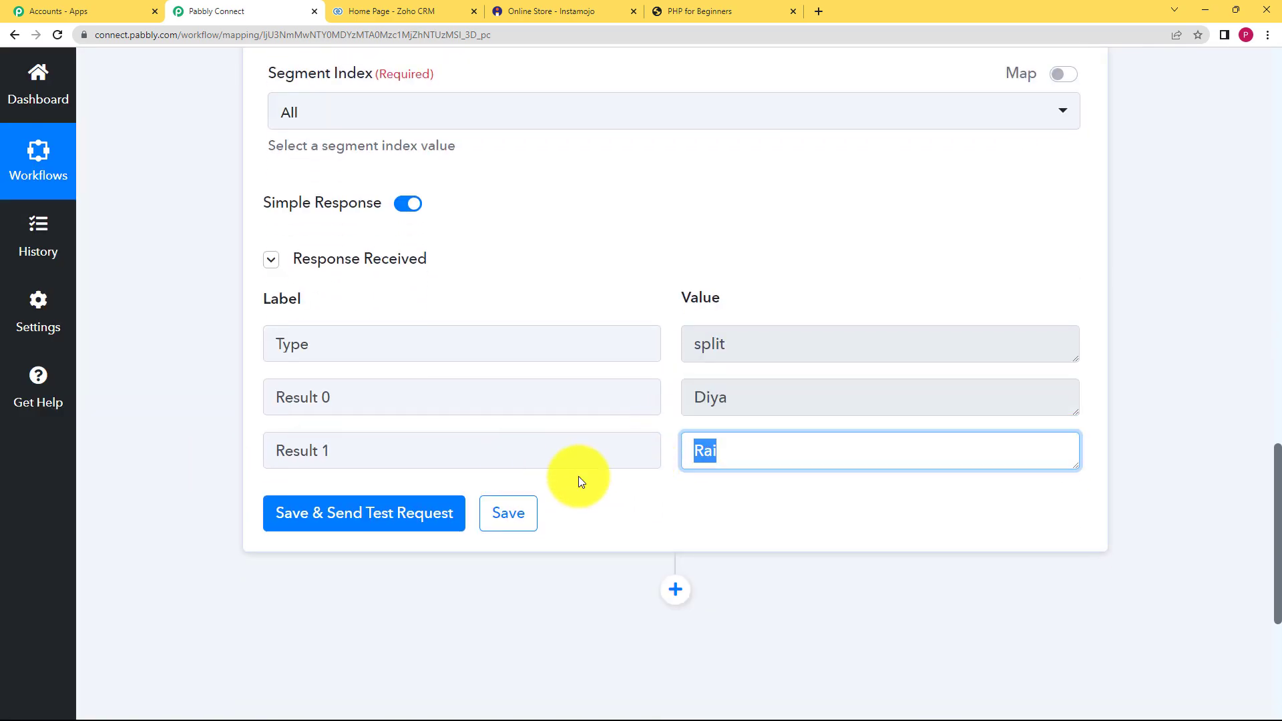
{"action": "left_click", "coordinate": [515, 516]}
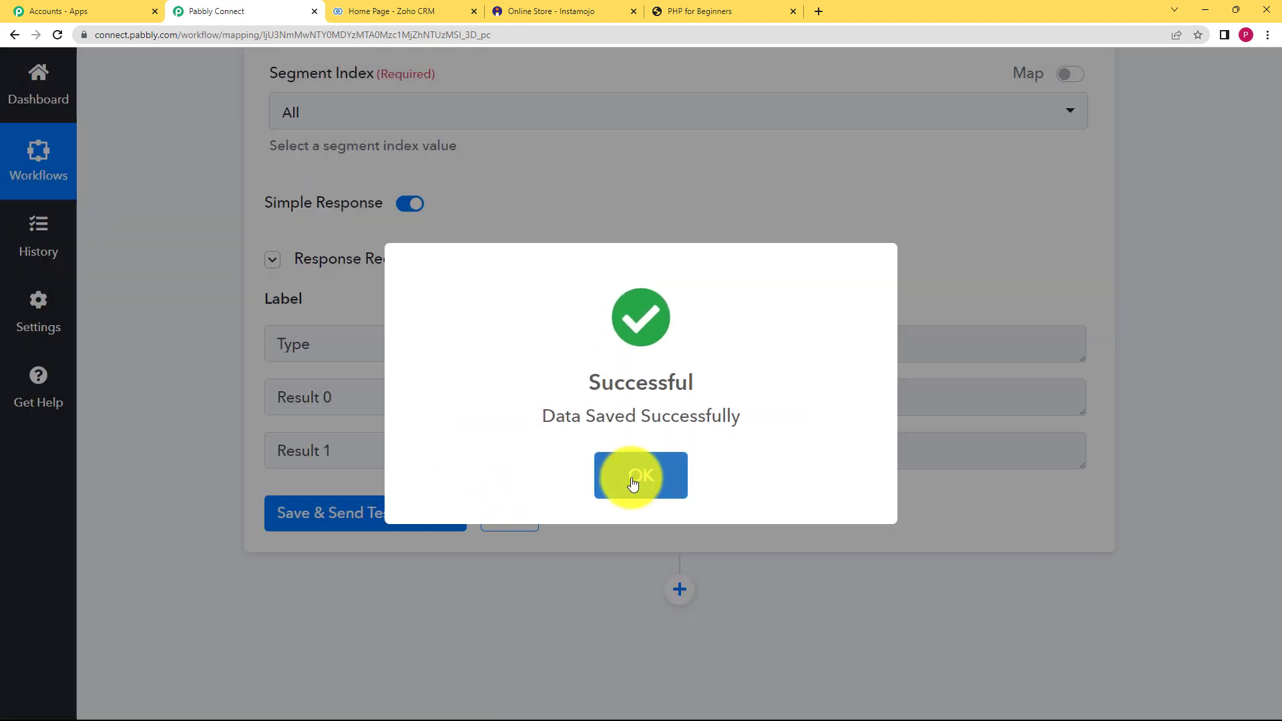
{"action": "left_click", "coordinate": [635, 478]}
{"action": "scroll", "coordinate": [239, 311], "scroll_direction": "up", "scroll_amount": 10}
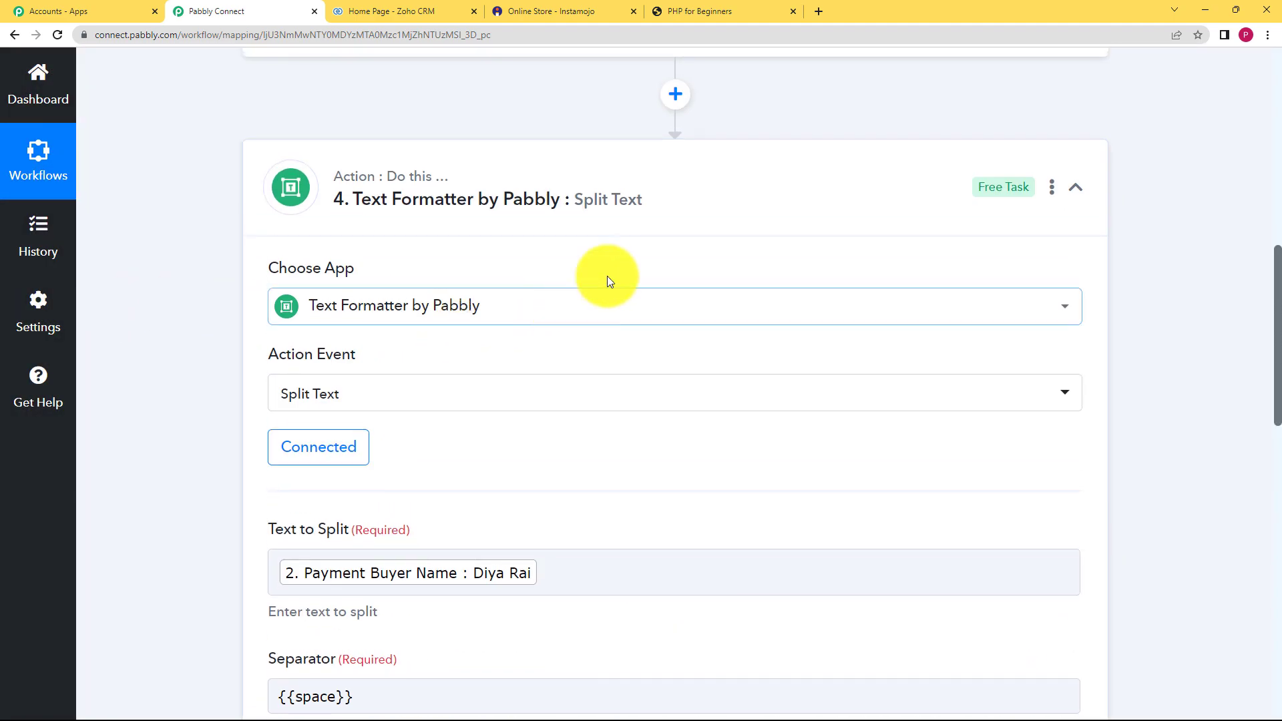
- Add a new action step after Split Text using the Zoho CRM app
{"action": "left_click", "coordinate": [540, 233]}
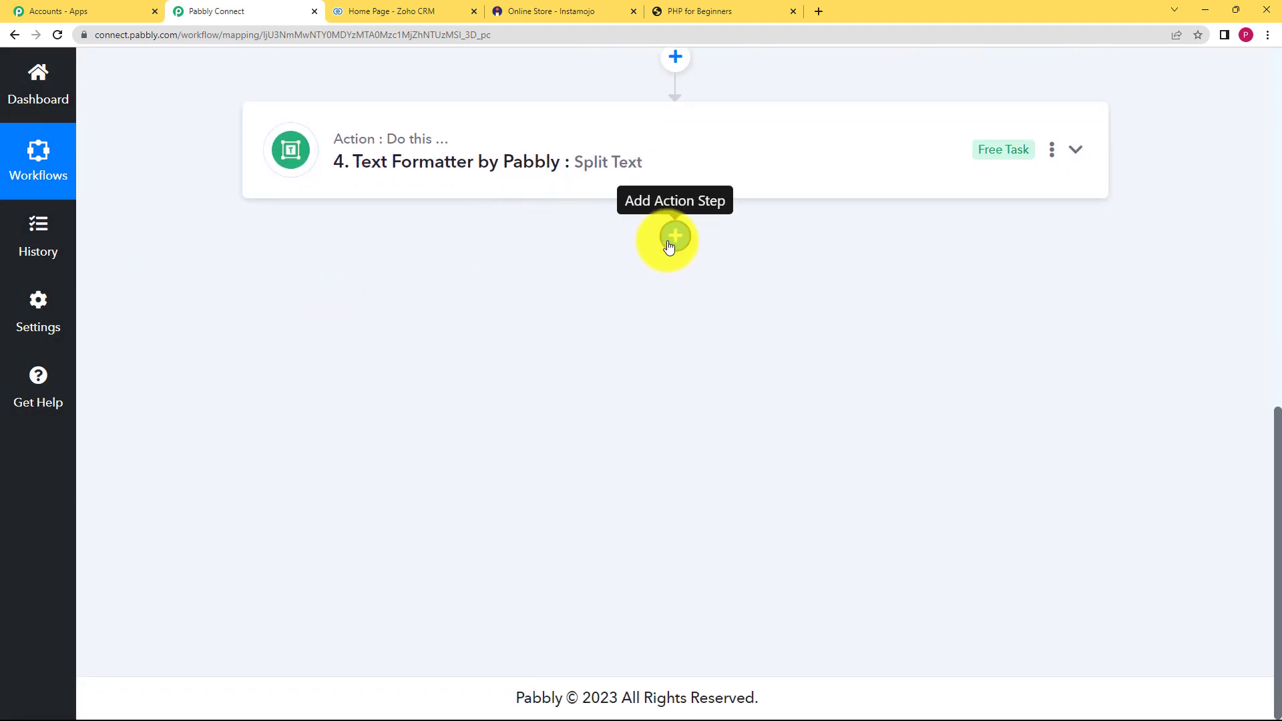
{"action": "left_click", "coordinate": [671, 237]}
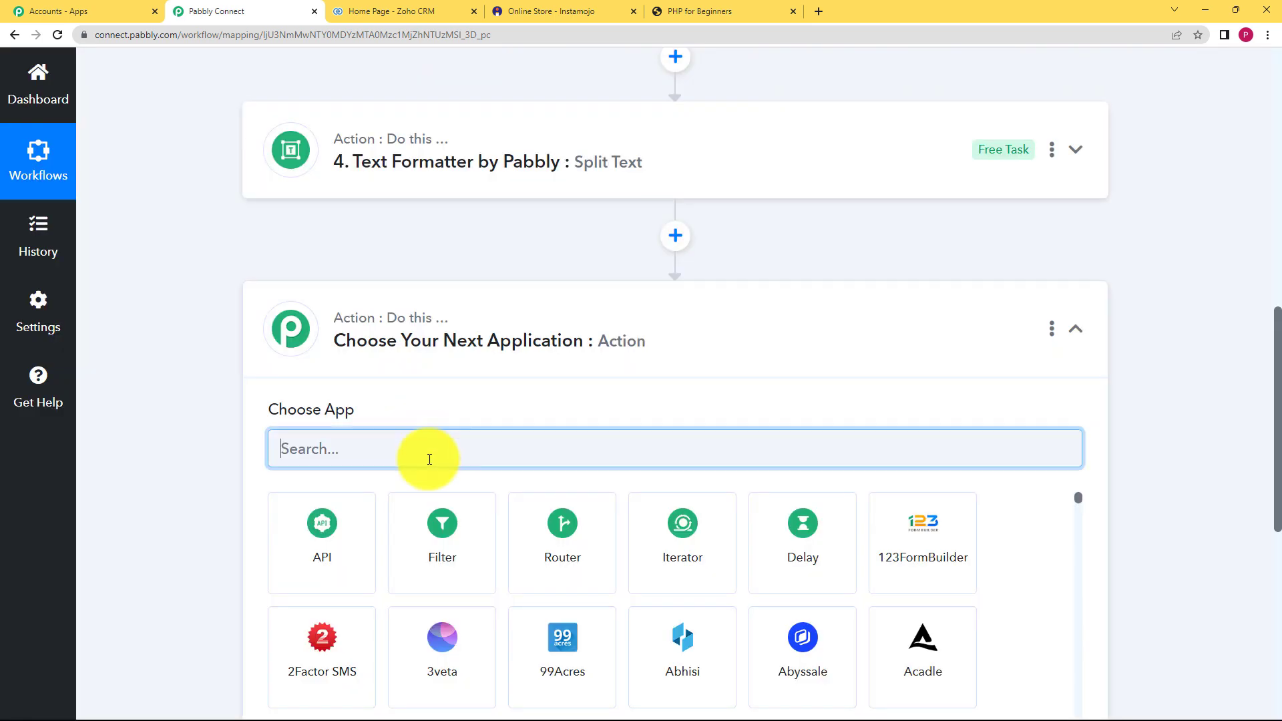
{"action": "type", "text": "zoho"}
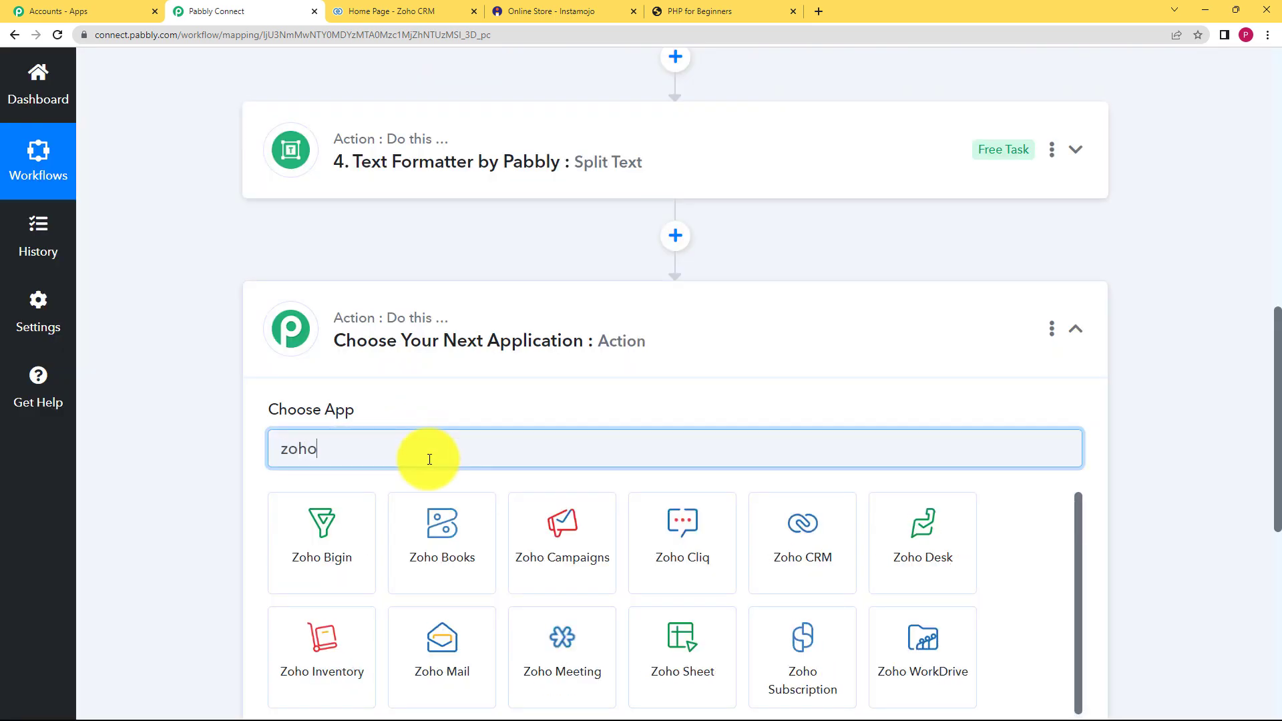
{"action": "type", "text": " crm"}
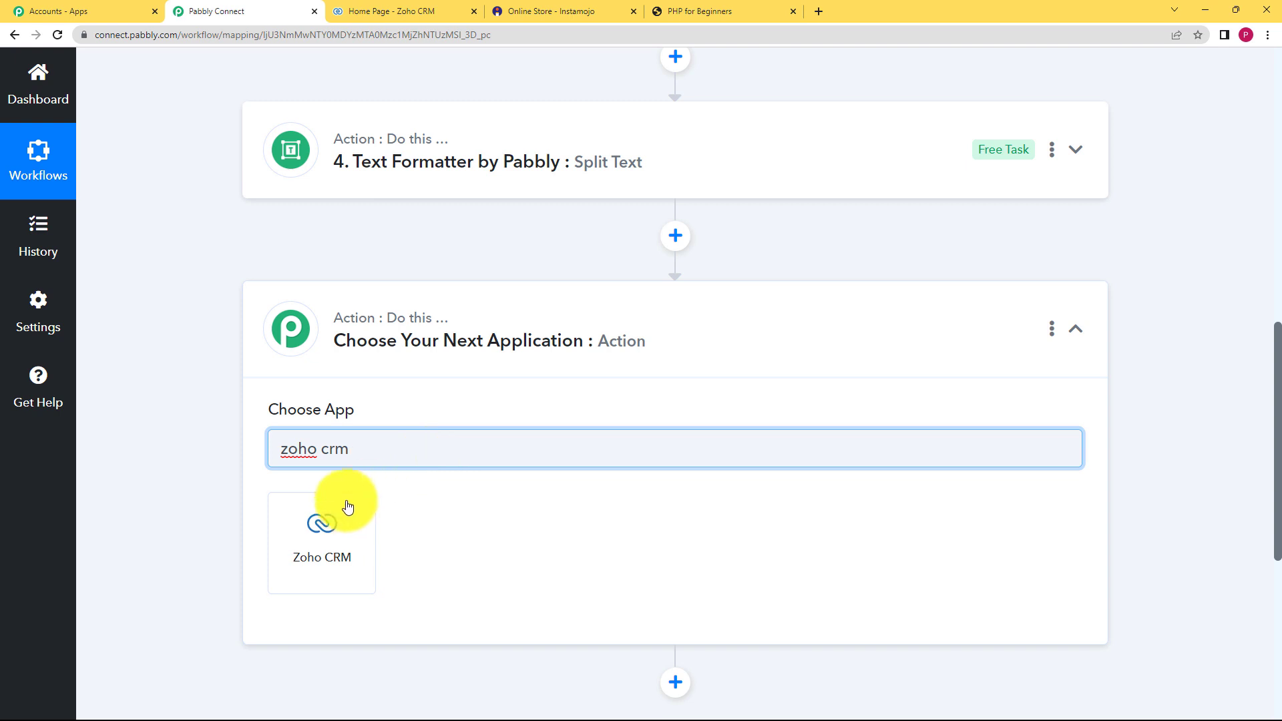
{"action": "left_click", "coordinate": [342, 509]}
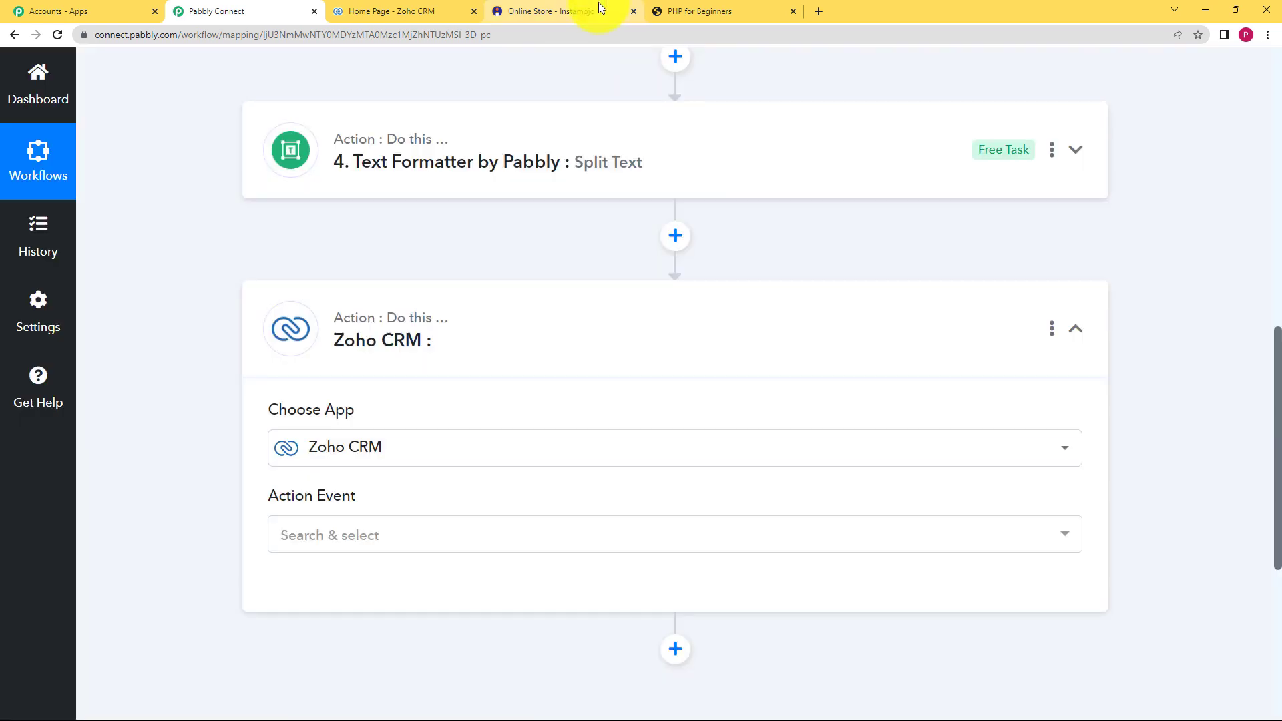
- Choose Create Lead as the Zoho CRM action event
{"action": "left_click", "coordinate": [414, 12]}
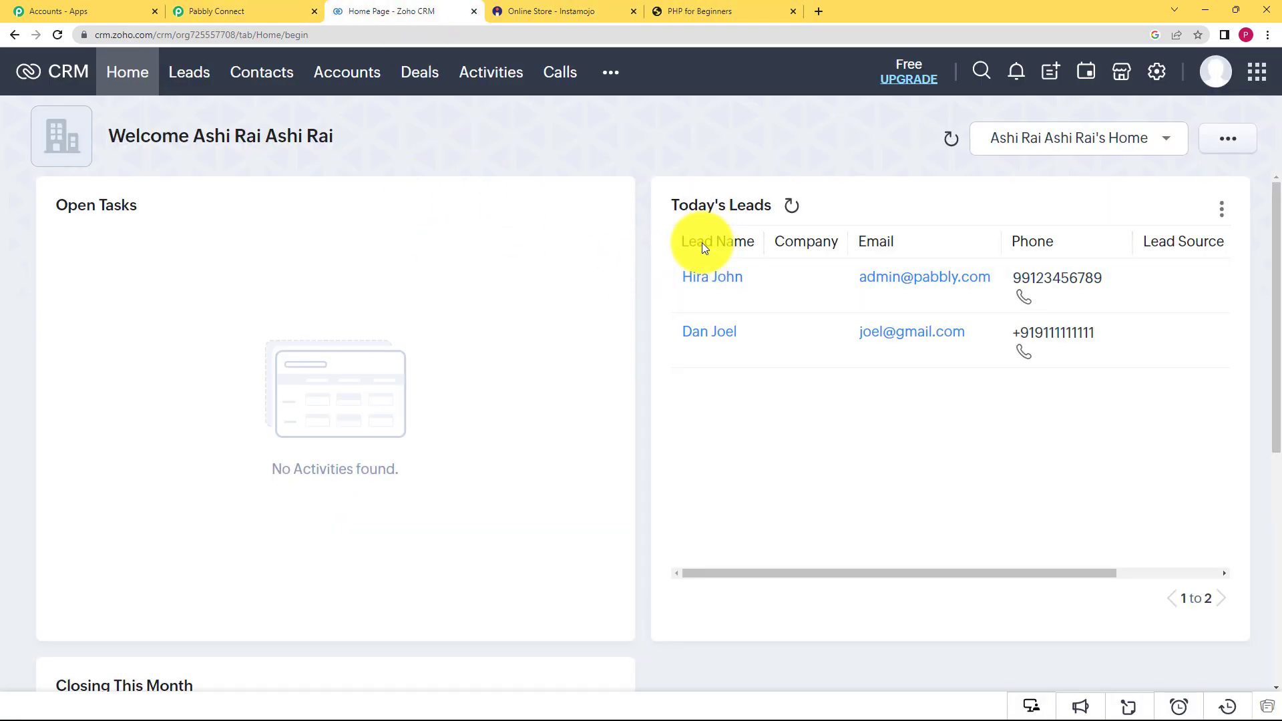
{"action": "left_click", "coordinate": [277, 10]}
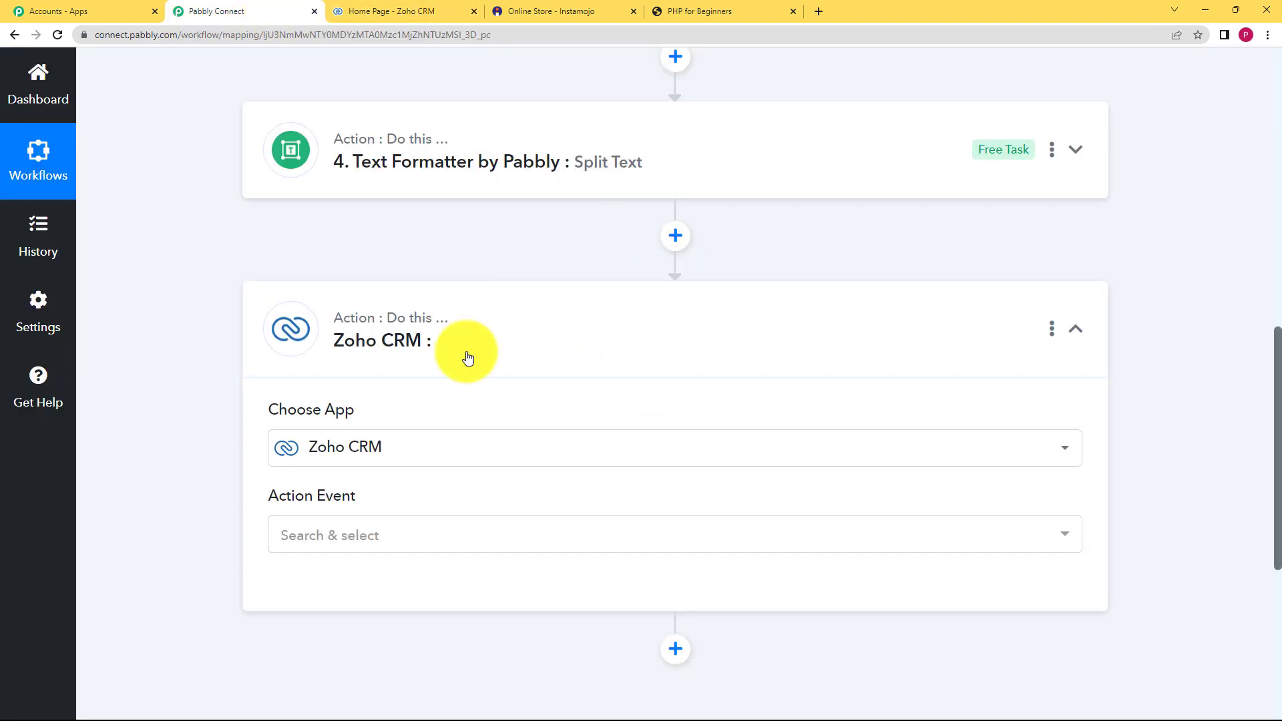
{"action": "left_click", "coordinate": [356, 532]}
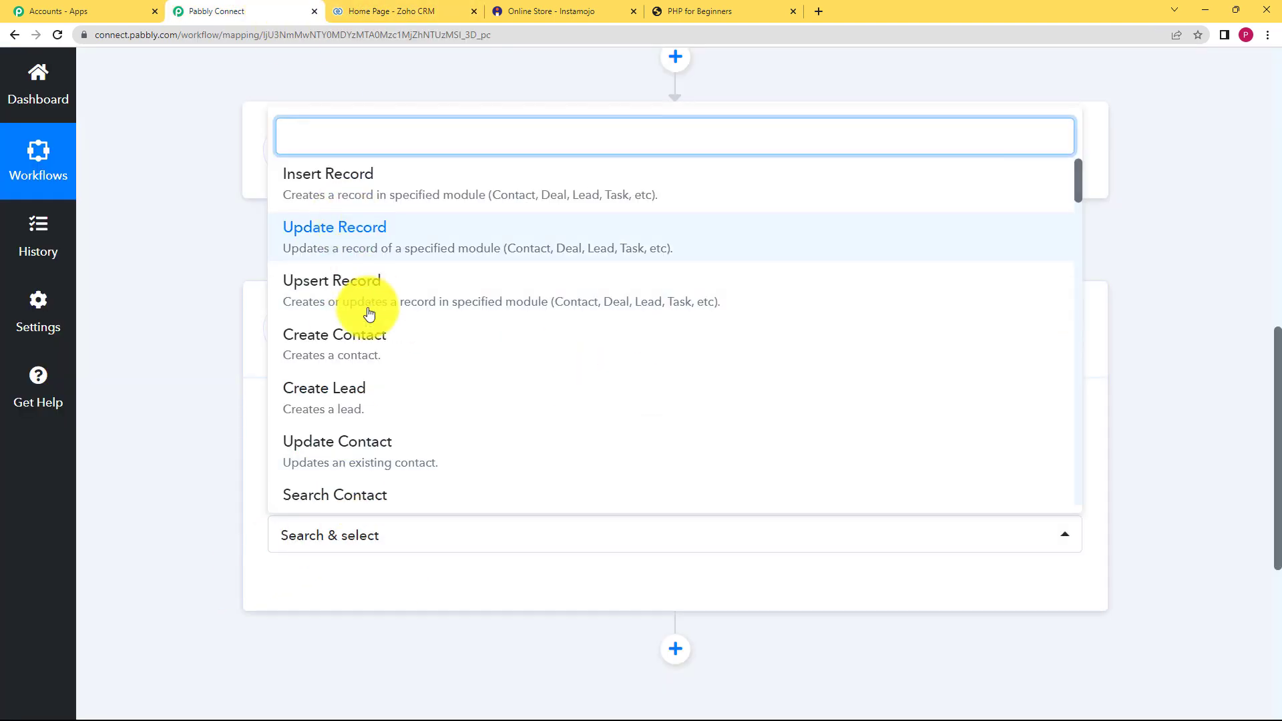
{"action": "left_click", "coordinate": [360, 397]}
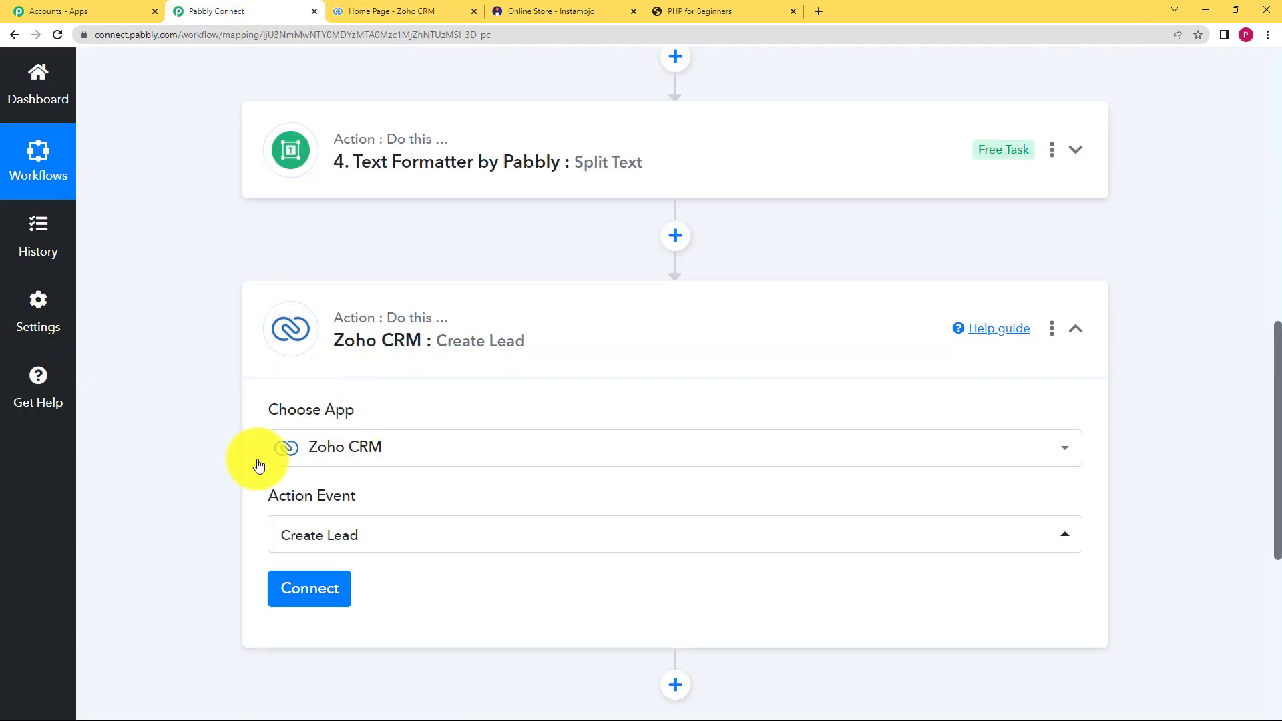
- Start a new Zoho CRM connection and check the account's domain in the Zoho tab
{"action": "left_click", "coordinate": [296, 591]}
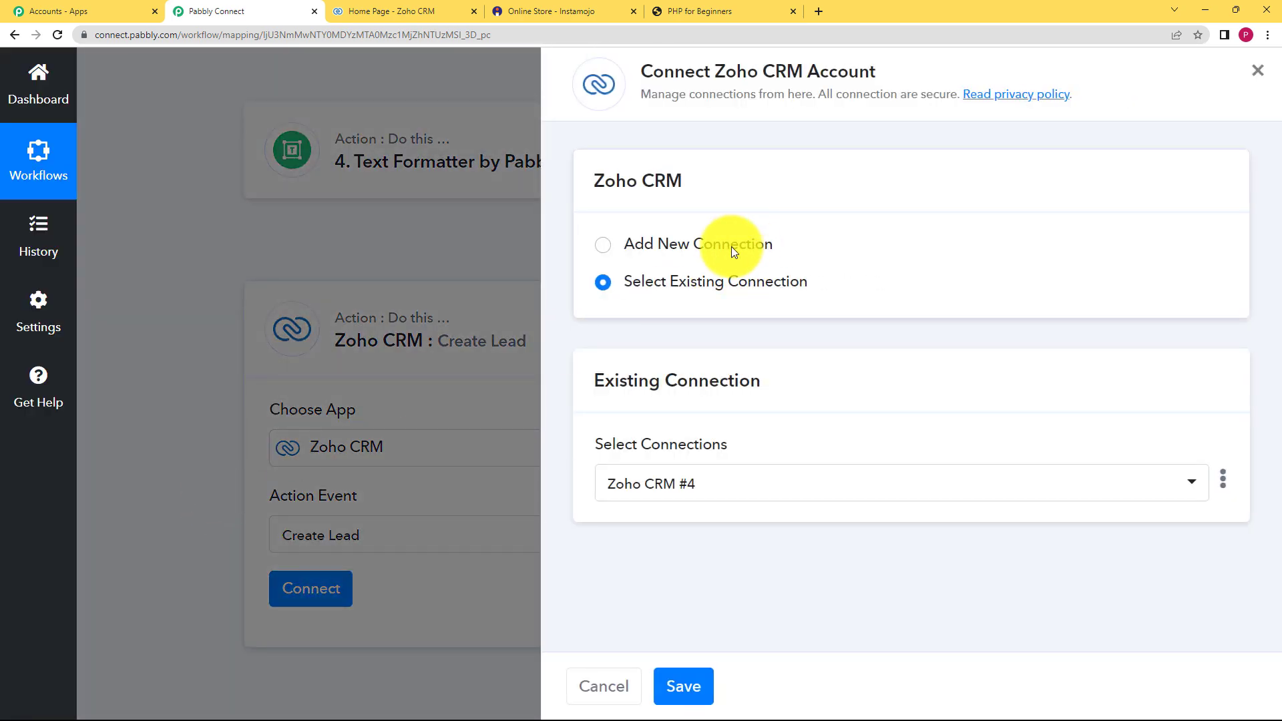
{"action": "left_click", "coordinate": [731, 247]}
{"action": "left_click", "coordinate": [718, 462]}
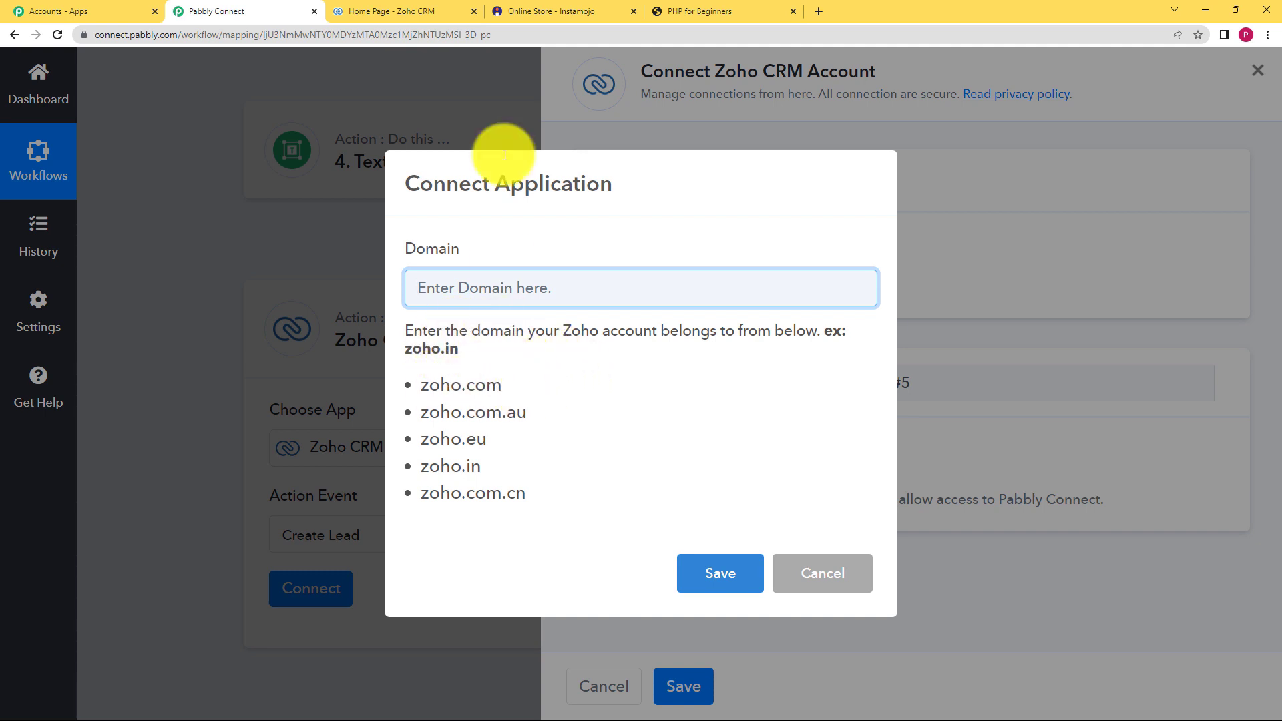
{"action": "left_click", "coordinate": [428, 6]}
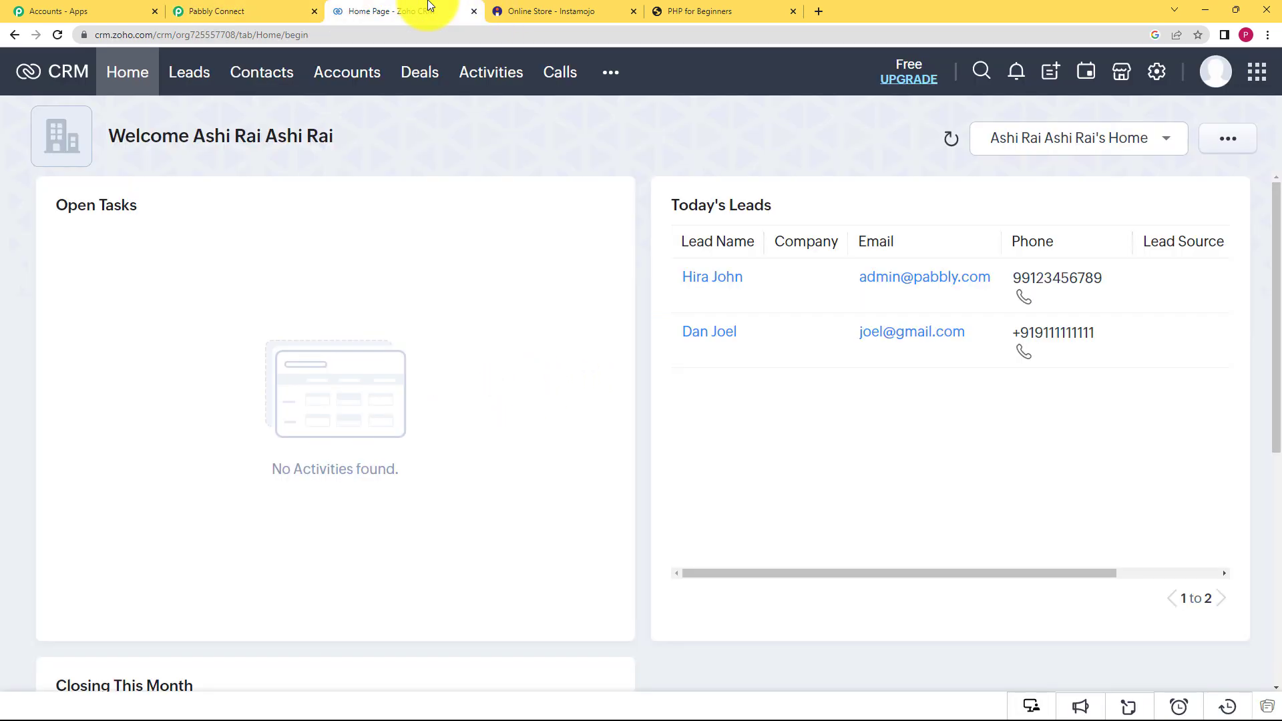
{"action": "left_click", "coordinate": [84, 35]}
{"action": "left_click", "coordinate": [122, 37]}
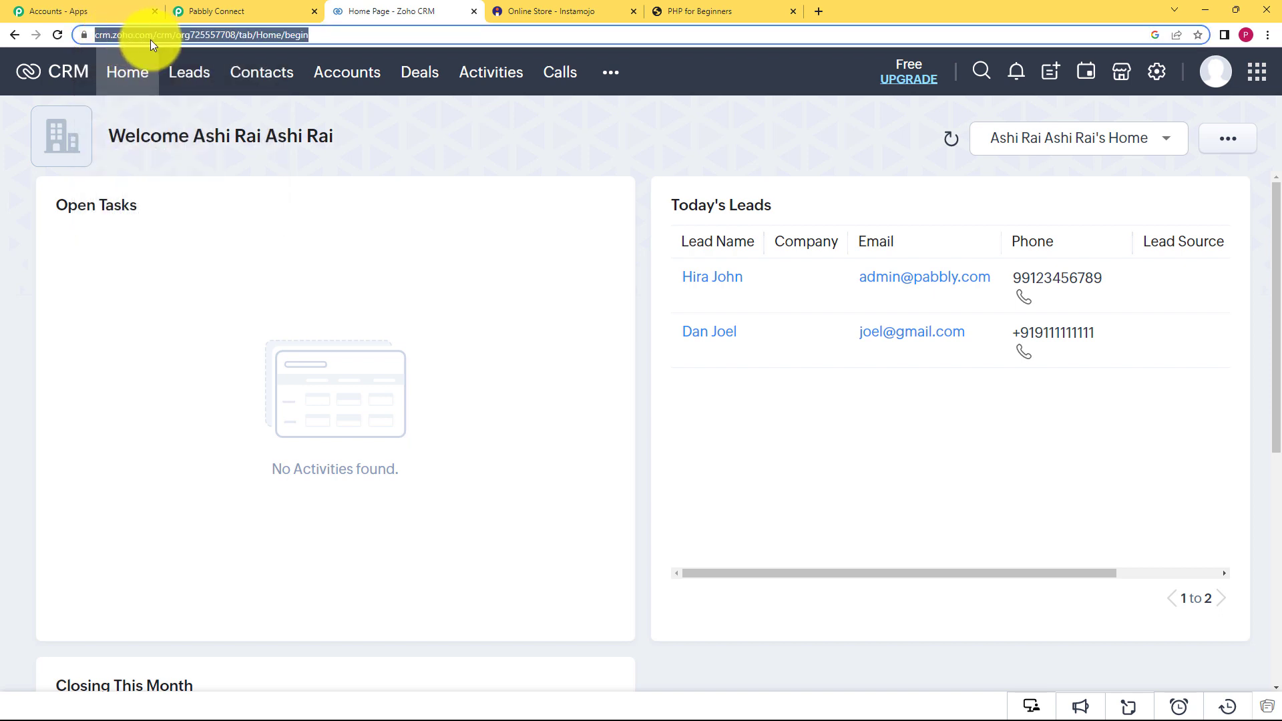
{"action": "left_click", "coordinate": [235, 8]}
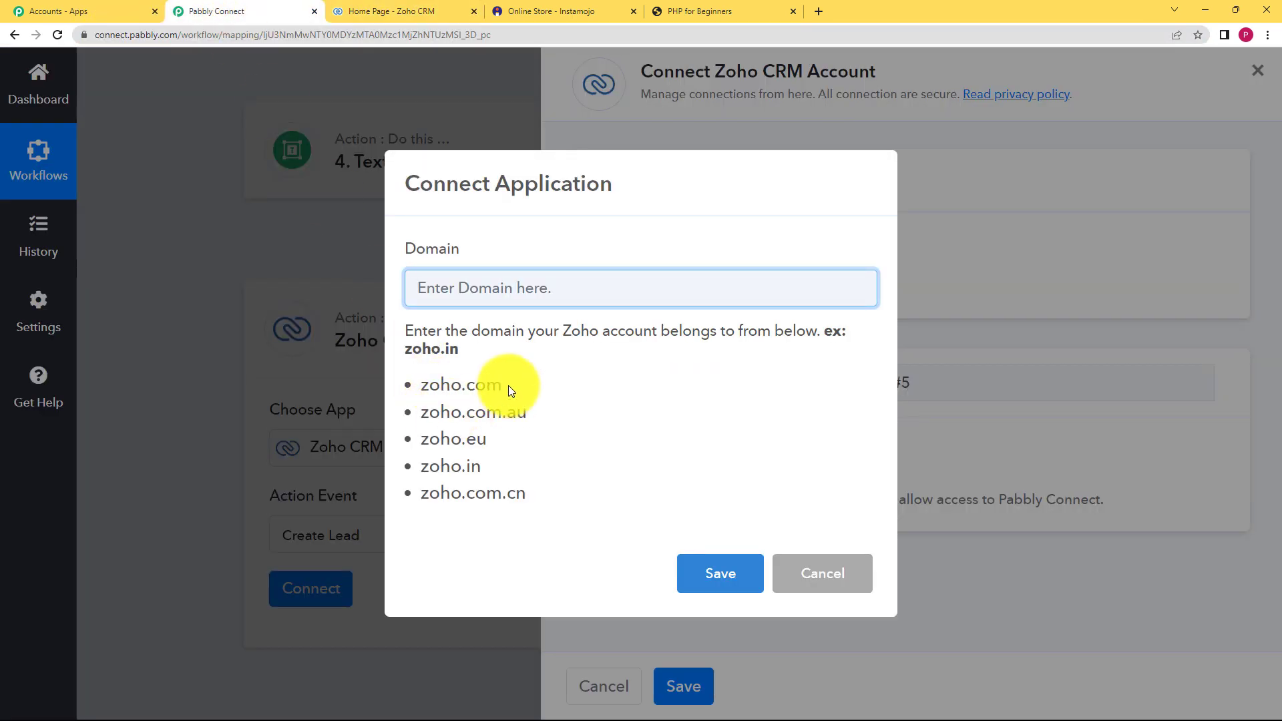
- Enter zoho.com as the Domain, save, and accept Zoho's access consent
{"action": "left_click_drag", "start_coordinate": [509, 387], "coordinate": [422, 387]}
{"action": "key", "text": "ctrl+c"}
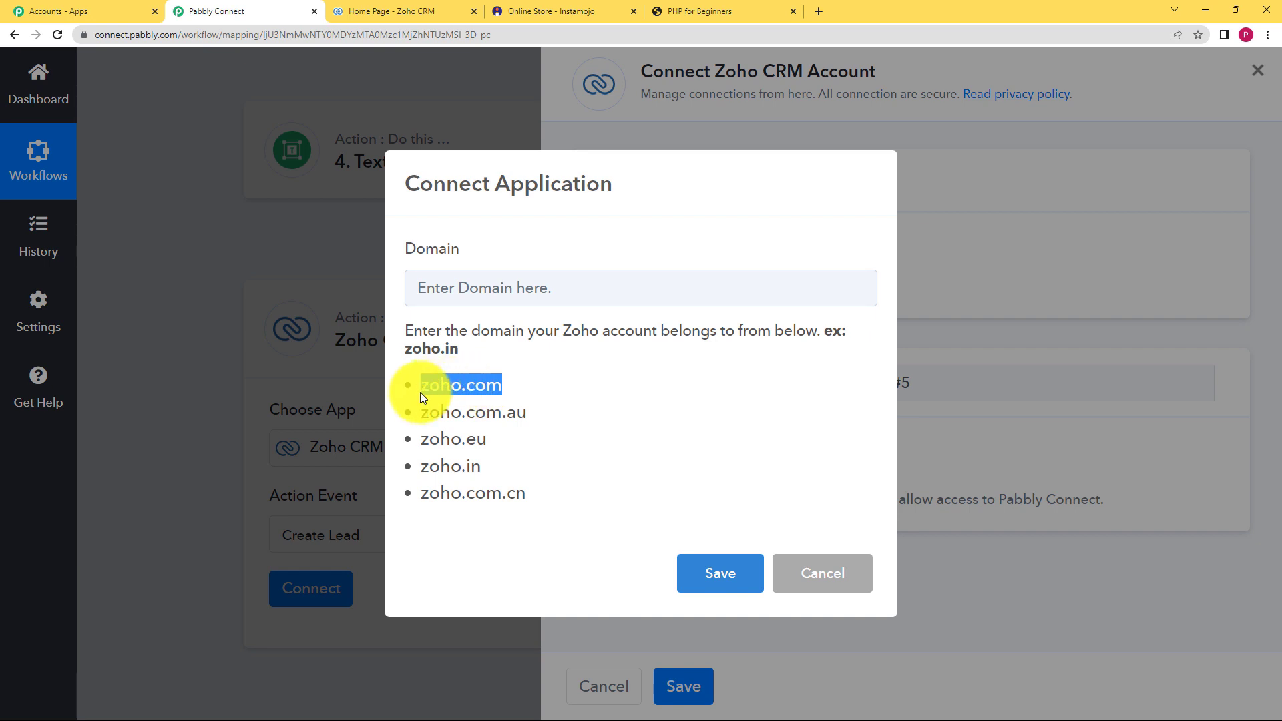
{"action": "left_click", "coordinate": [493, 287]}
{"action": "key", "text": "ctrl+v"}
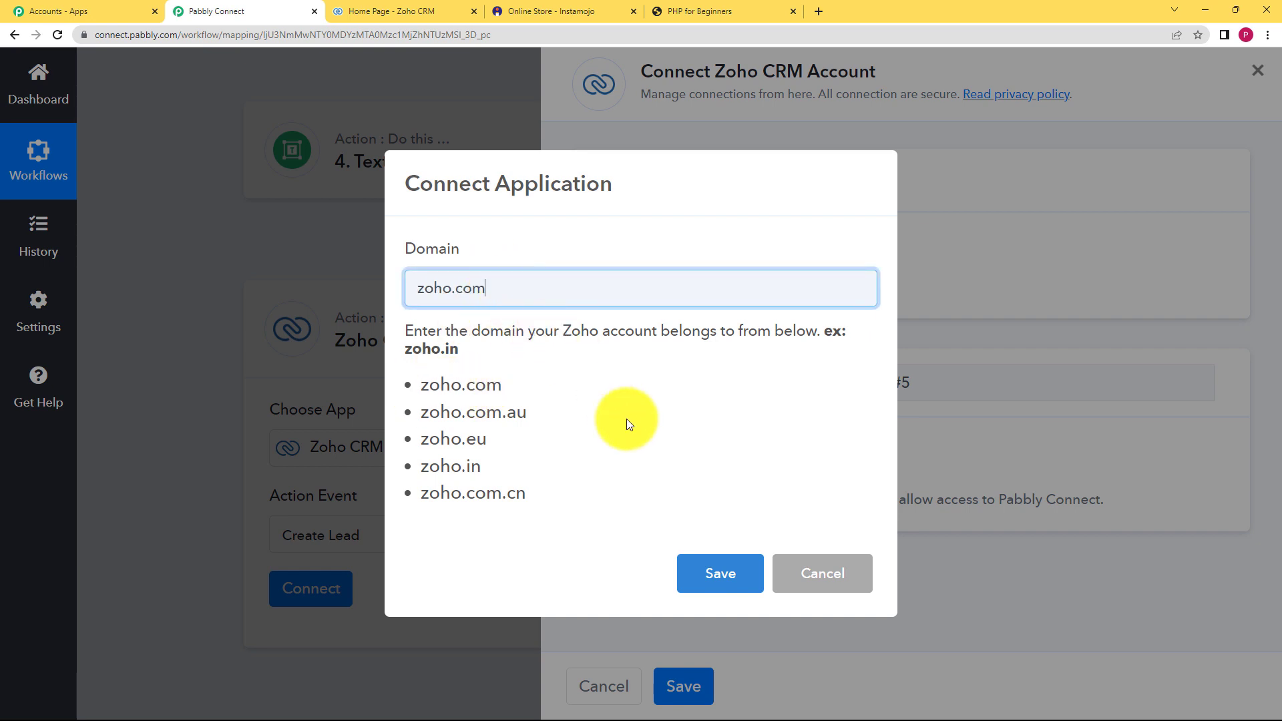
{"action": "left_click", "coordinate": [716, 575]}
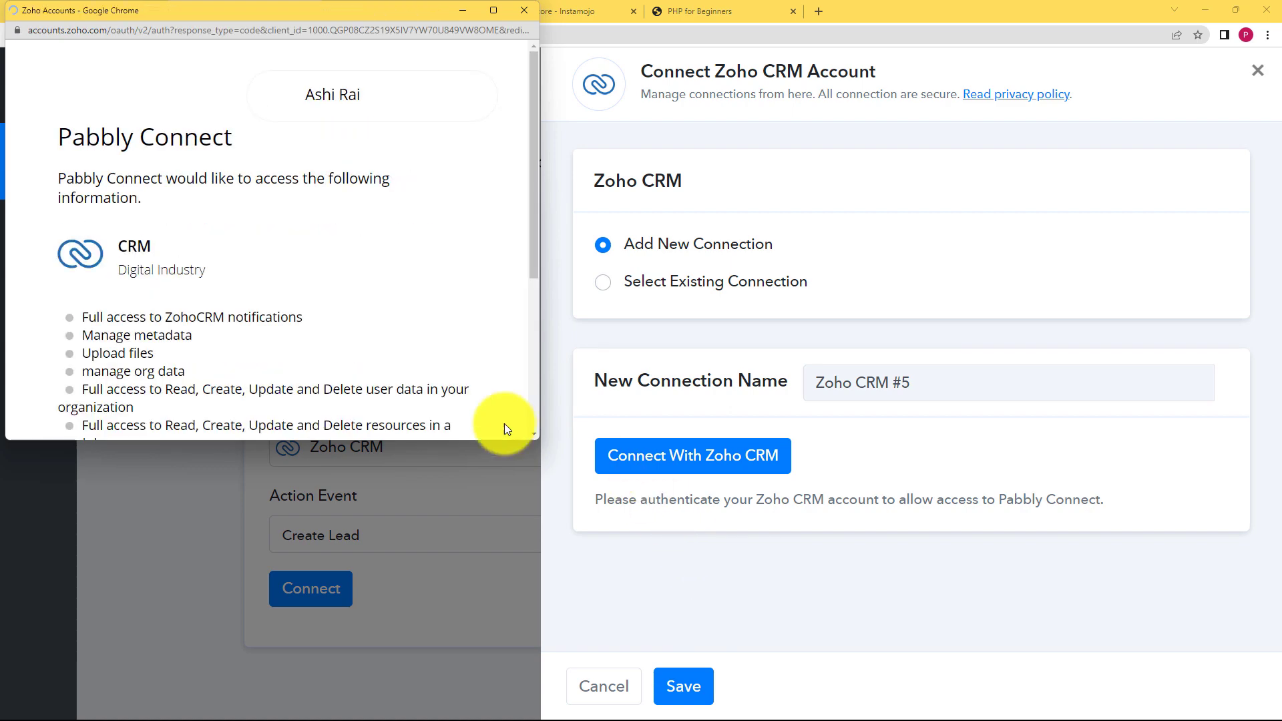
{"action": "scroll", "coordinate": [300, 335], "scroll_direction": "down", "scroll_amount": 5}
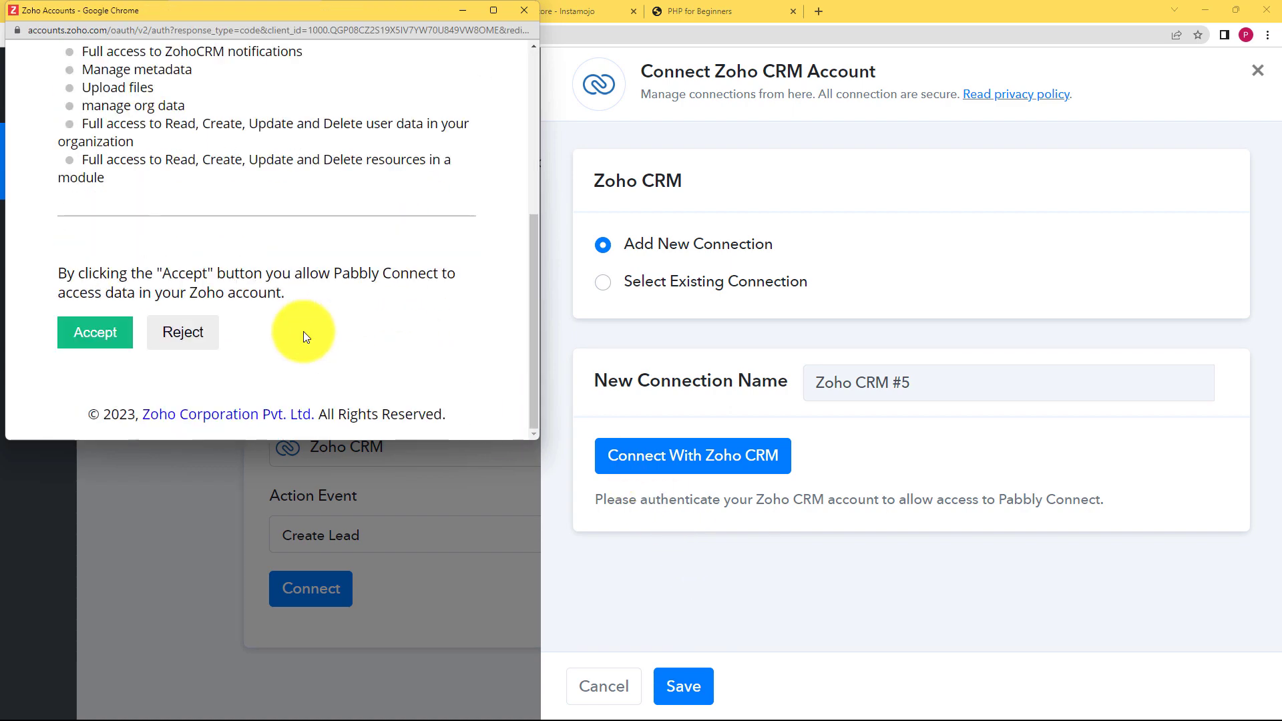
{"action": "left_click", "coordinate": [108, 336]}
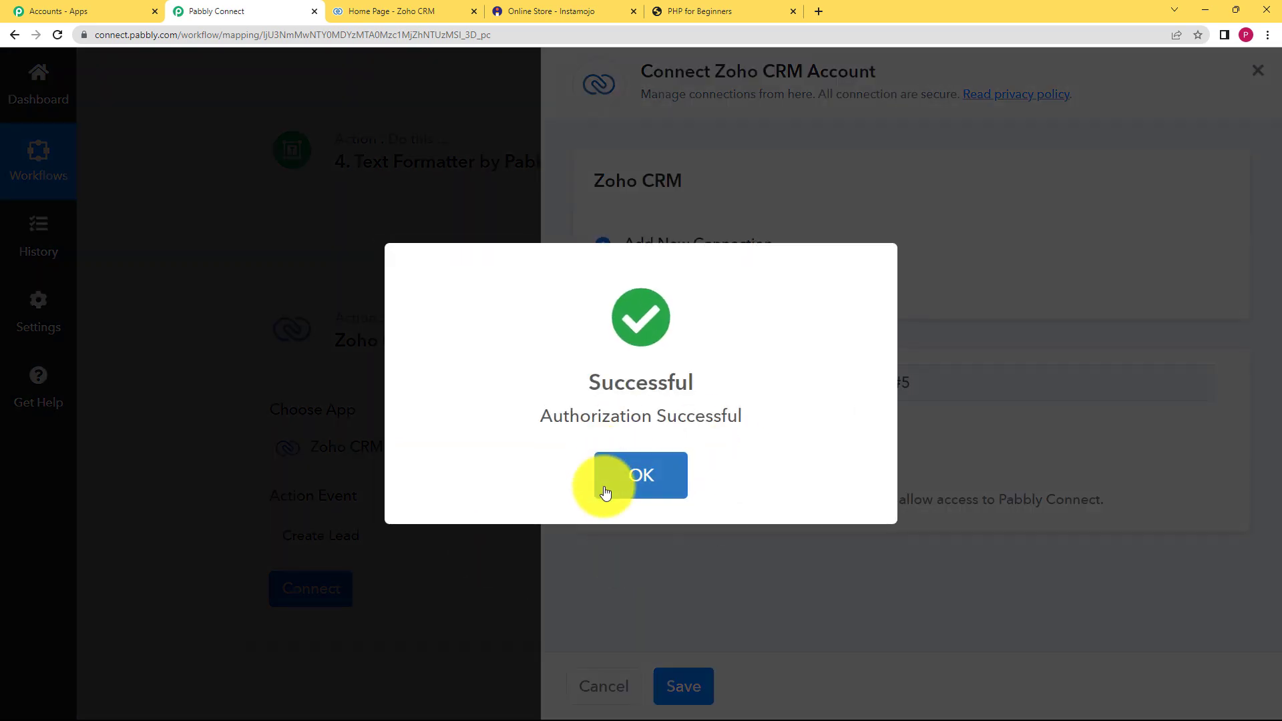
{"action": "left_click", "coordinate": [604, 484]}
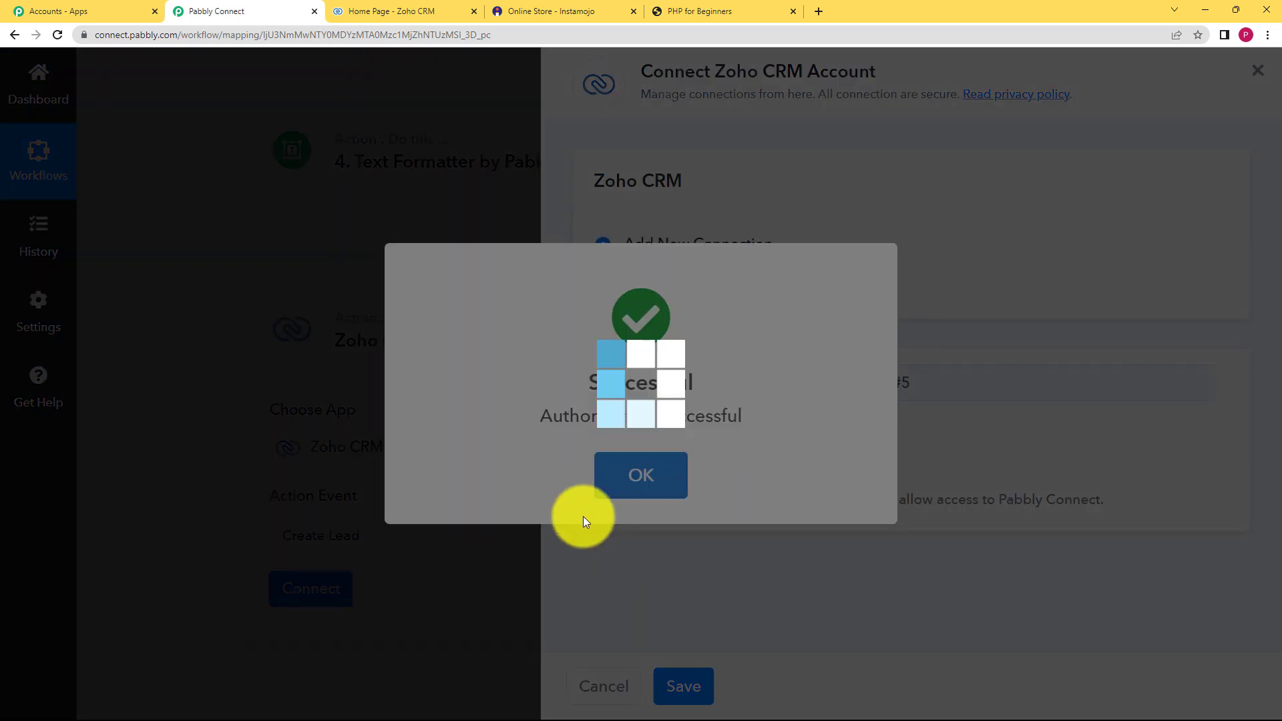
{"action": "scroll", "coordinate": [239, 543], "scroll_direction": "down", "scroll_amount": 7}
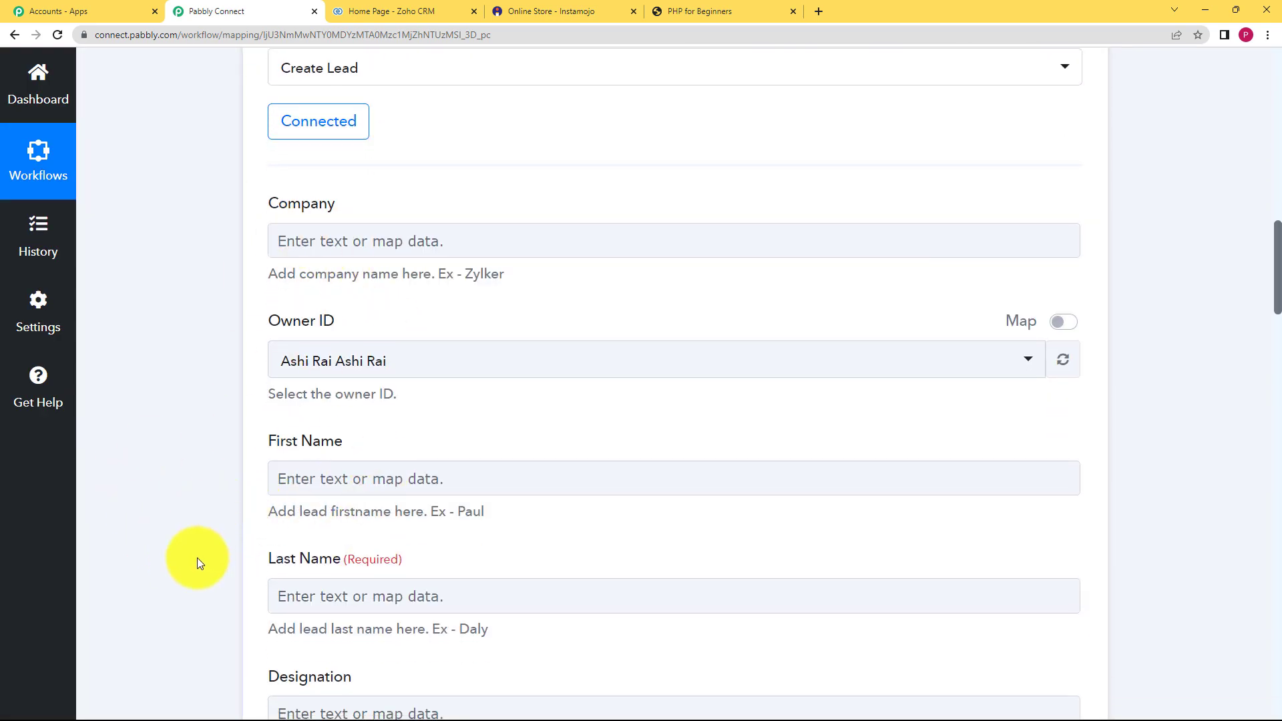
- Map the first Split Text result into the lead's First Name
{"action": "scroll", "coordinate": [236, 582], "scroll_direction": "down", "scroll_amount": 2}
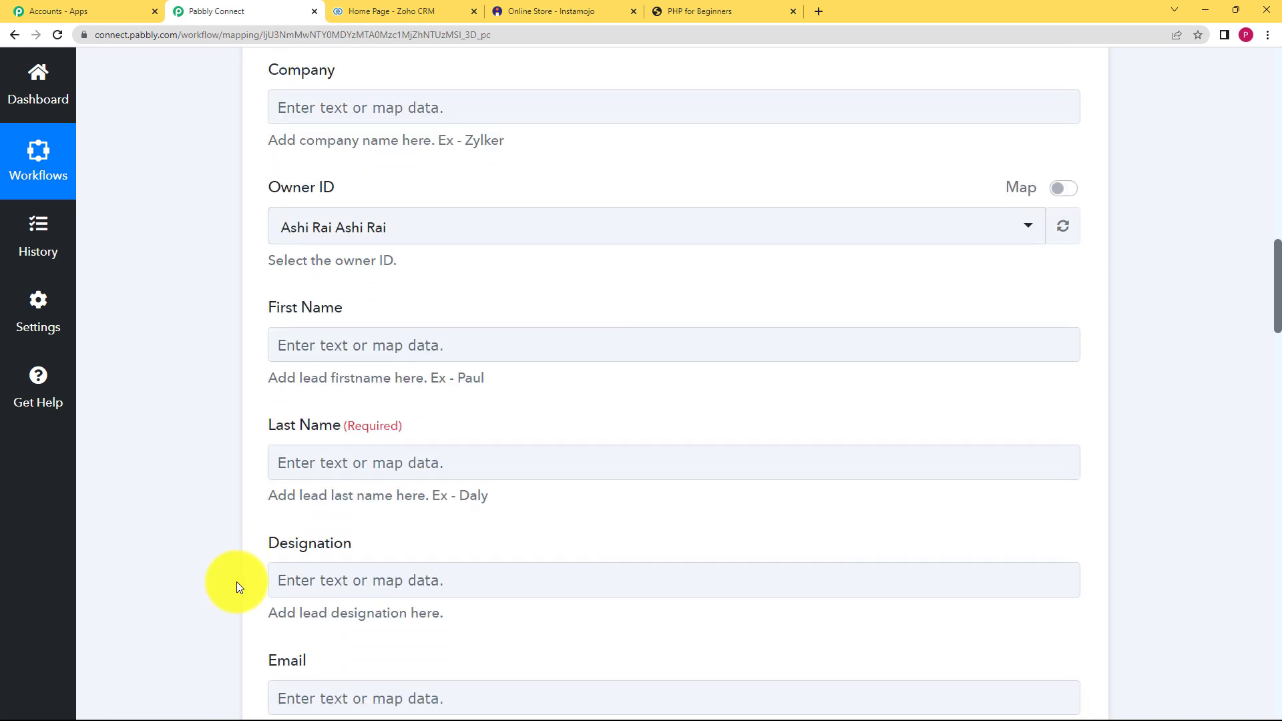
{"action": "left_click", "coordinate": [346, 340]}
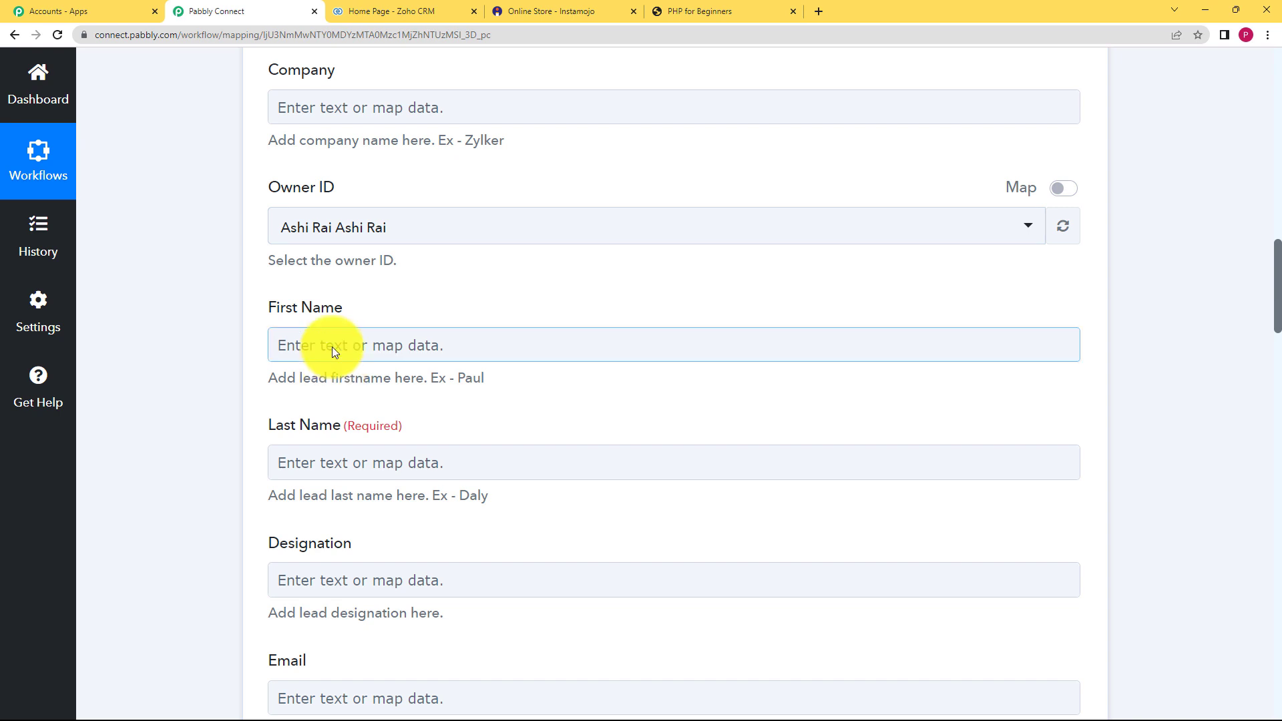
{"action": "left_click", "coordinate": [370, 347]}
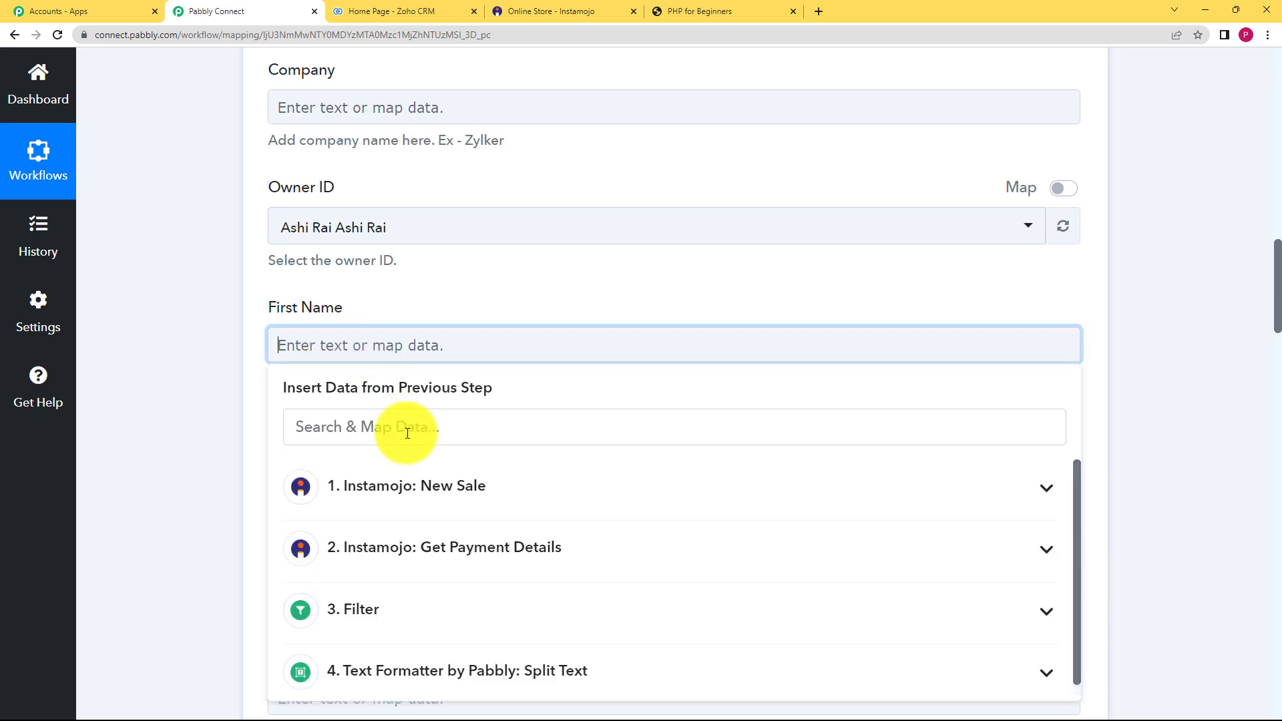
{"action": "scroll", "coordinate": [273, 574], "scroll_direction": "down", "scroll_amount": 2}
{"action": "left_click", "coordinate": [387, 551]}
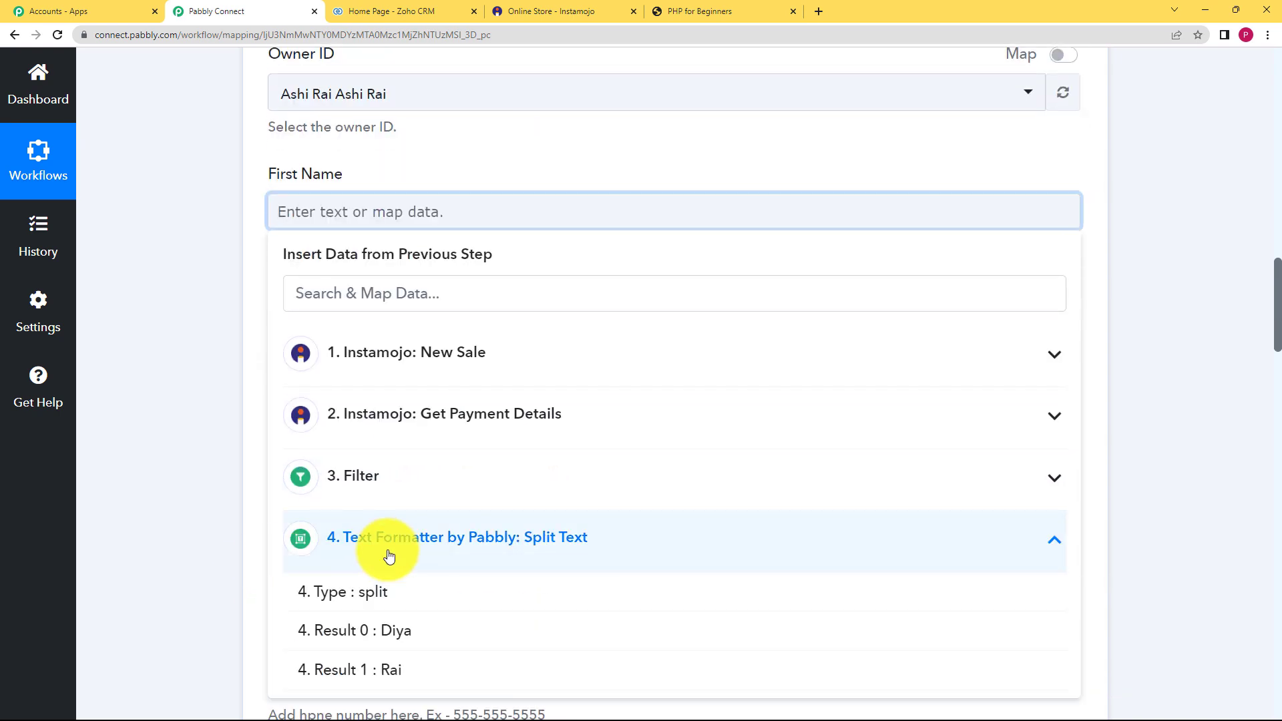
{"action": "left_click", "coordinate": [398, 632]}
- Map the second Split Text result into the lead's Last Name
{"action": "left_click", "coordinate": [234, 354]}
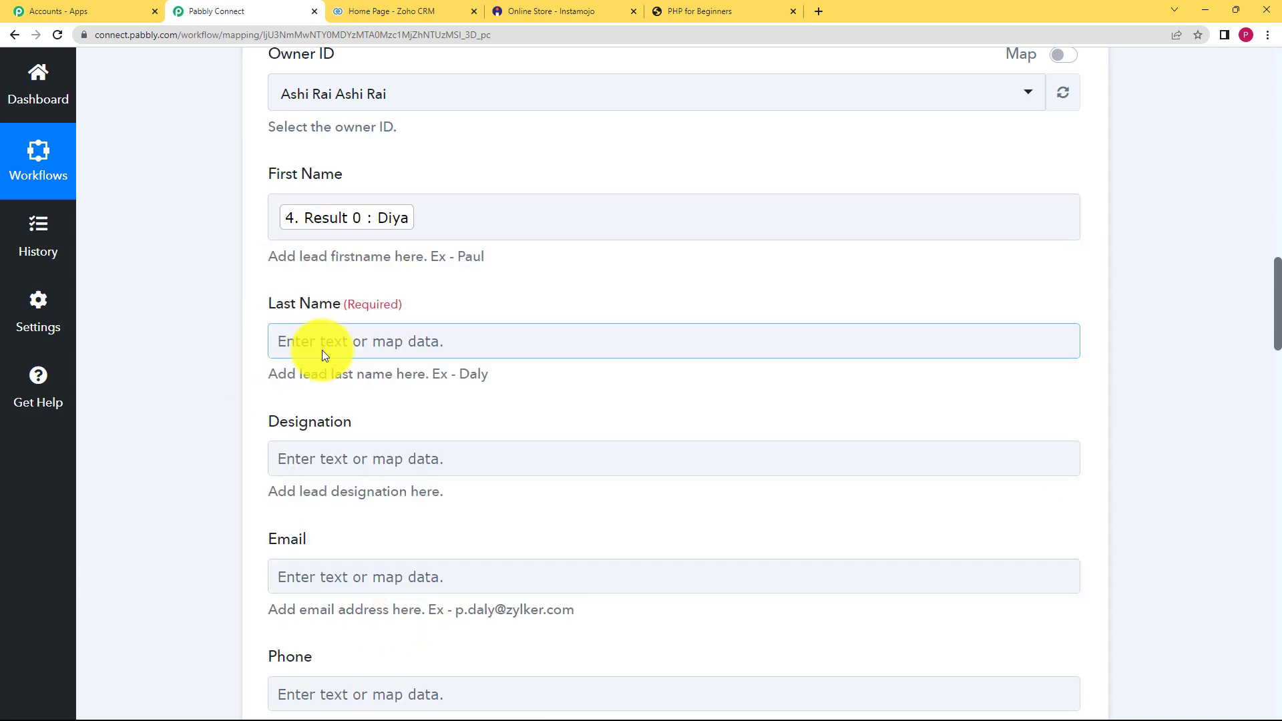
{"action": "left_click", "coordinate": [323, 347]}
{"action": "left_click", "coordinate": [394, 669]}
{"action": "scroll", "coordinate": [223, 605], "scroll_direction": "down", "scroll_amount": 3}
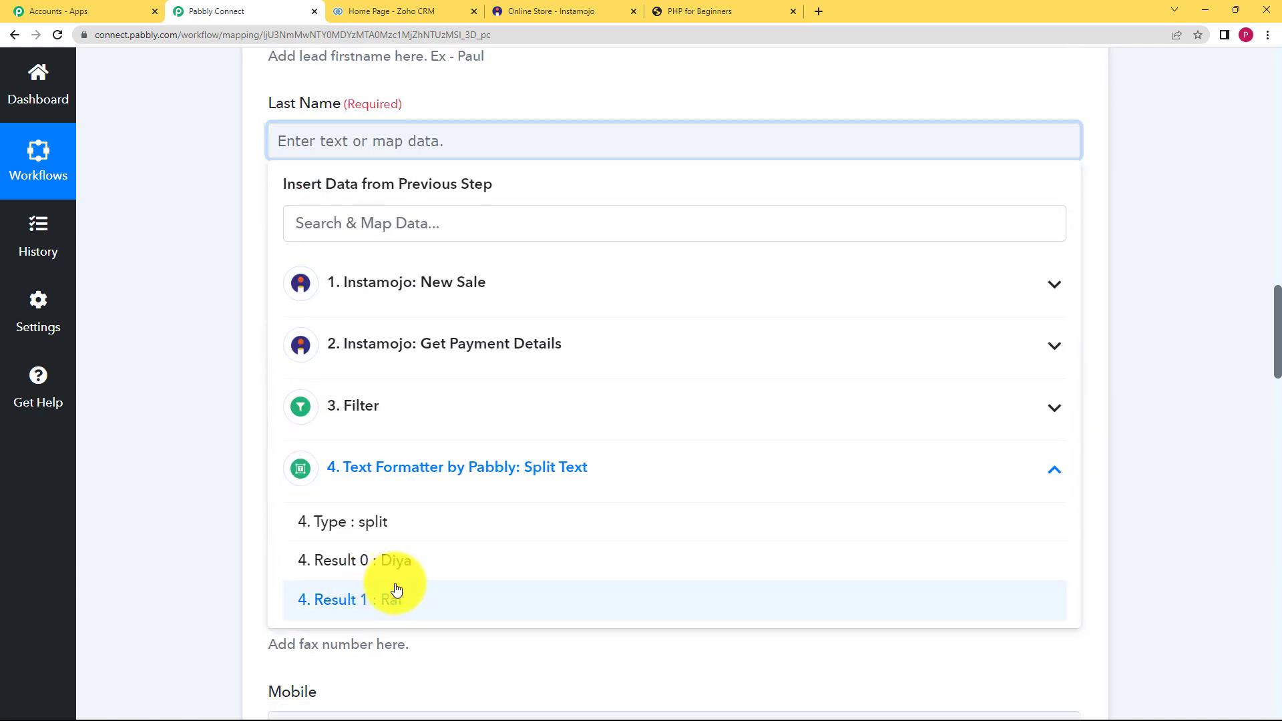
{"action": "left_click", "coordinate": [395, 599]}
{"action": "left_click", "coordinate": [214, 297]}
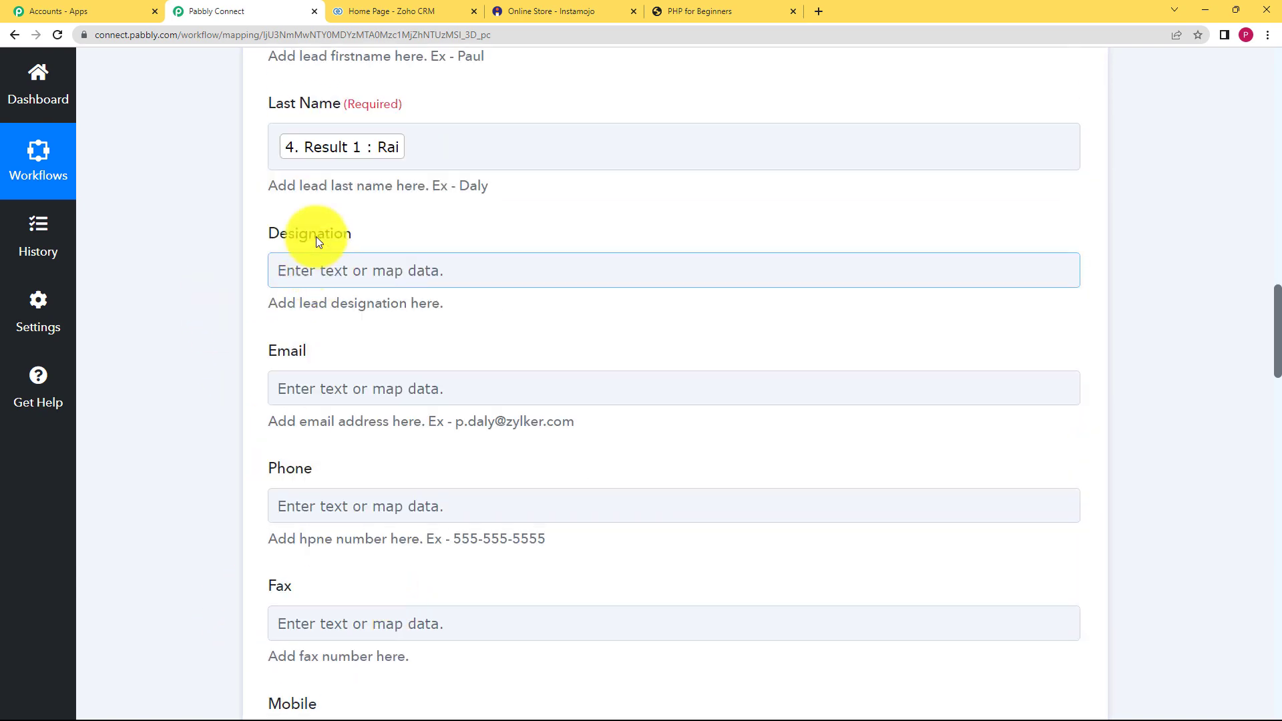
- Map the Instamojo buyer's email into the Email field
{"action": "left_click", "coordinate": [346, 403]}
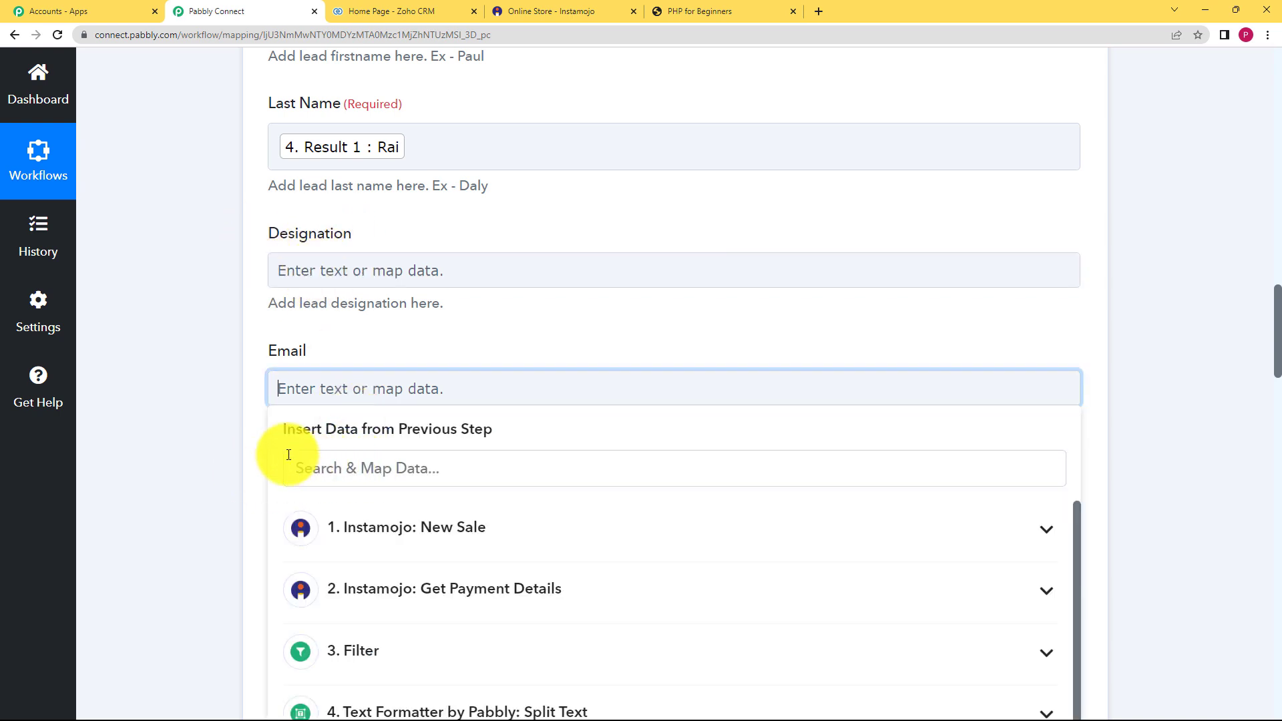
{"action": "scroll", "coordinate": [300, 428], "scroll_direction": "down", "scroll_amount": 3}
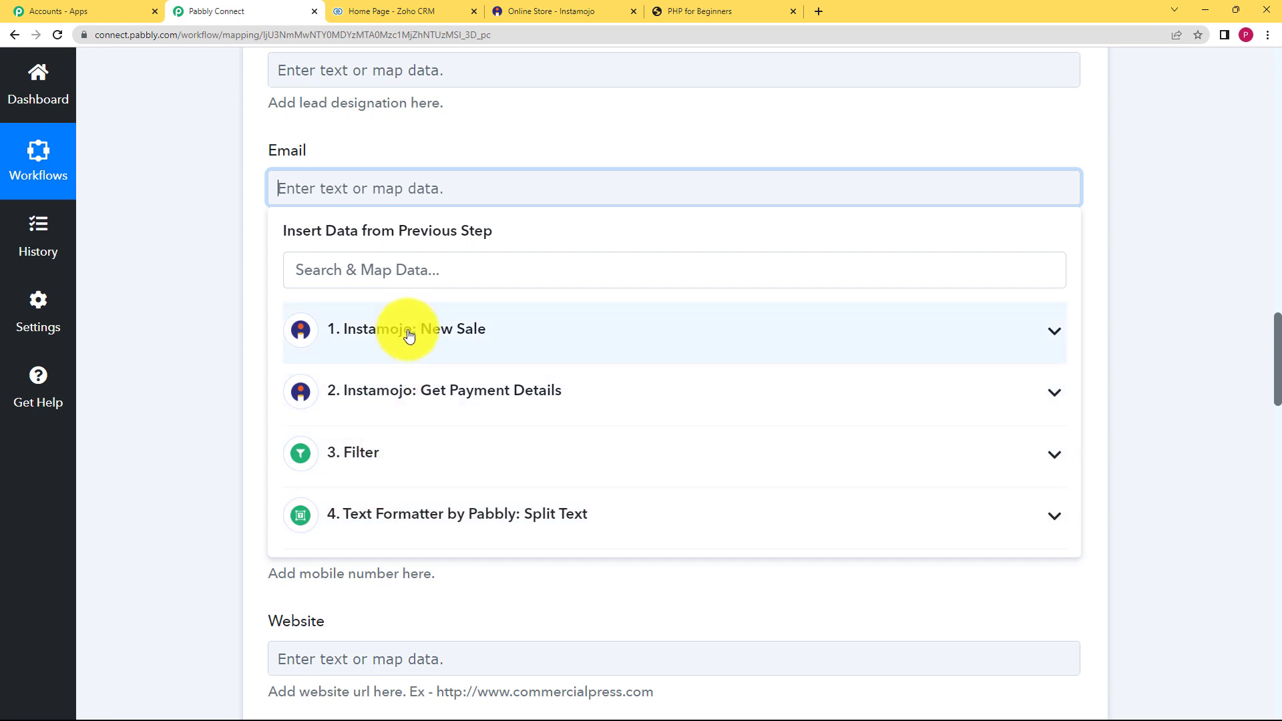
{"action": "left_click", "coordinate": [452, 273]}
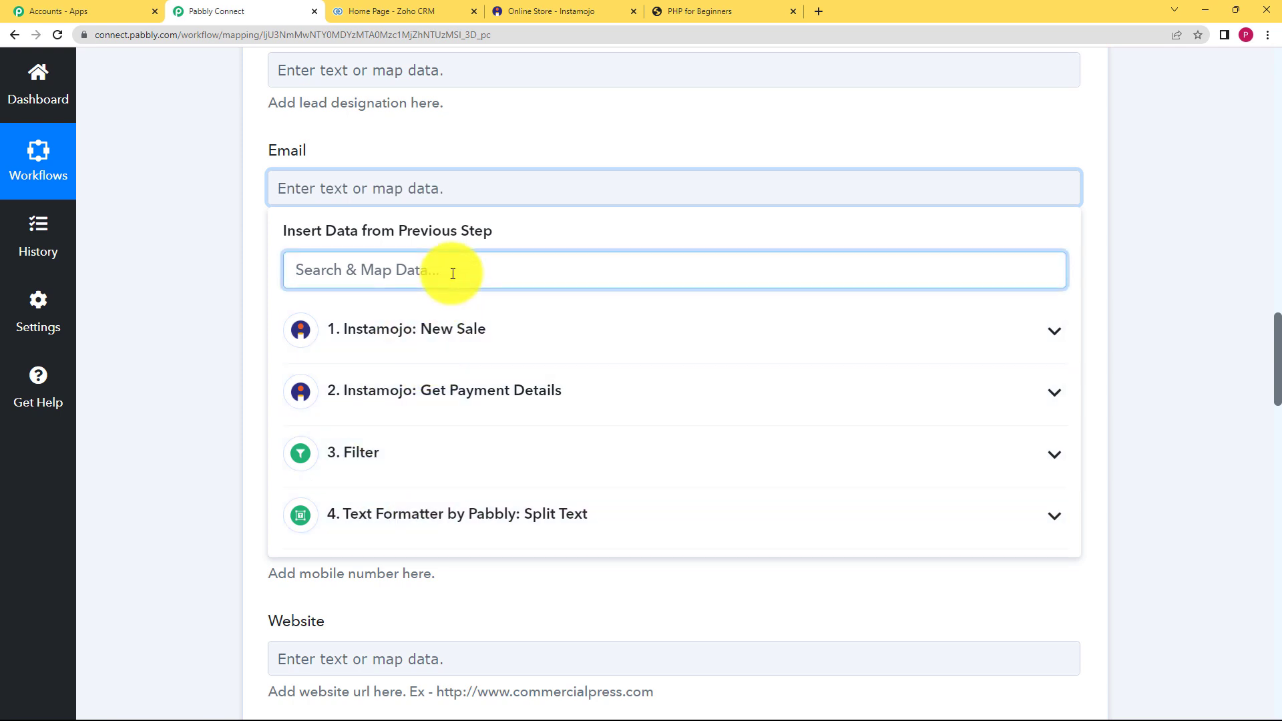
{"action": "type", "text": "@"}
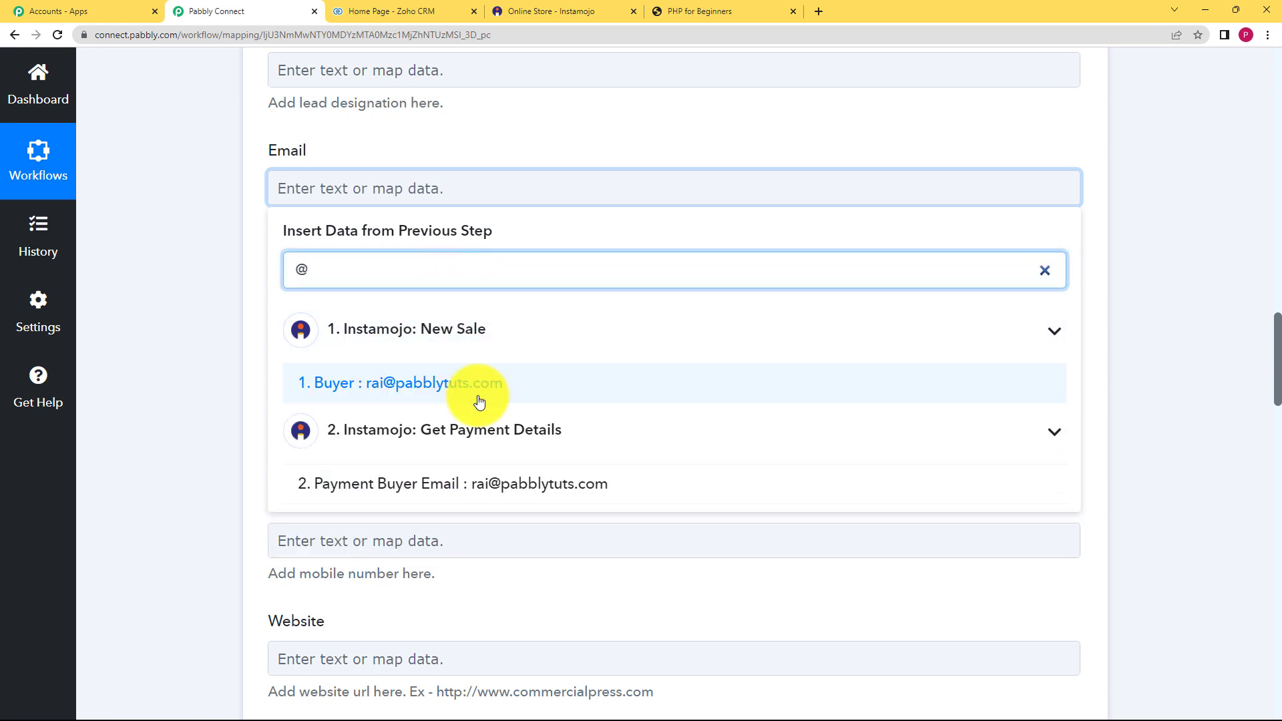
{"action": "left_click", "coordinate": [397, 394]}
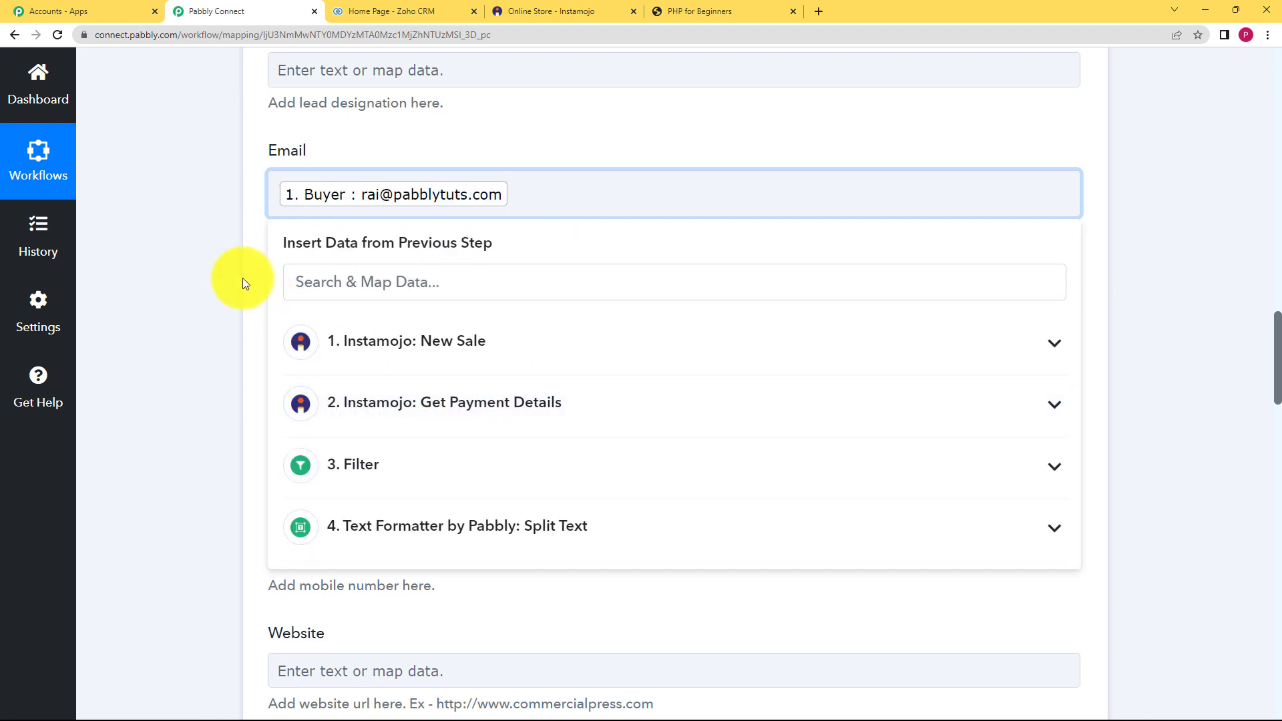
{"action": "left_click", "coordinate": [244, 279]}
- Map 1. Buyer Phone into the Phone field, found by searching '911'
{"action": "left_click", "coordinate": [385, 319]}
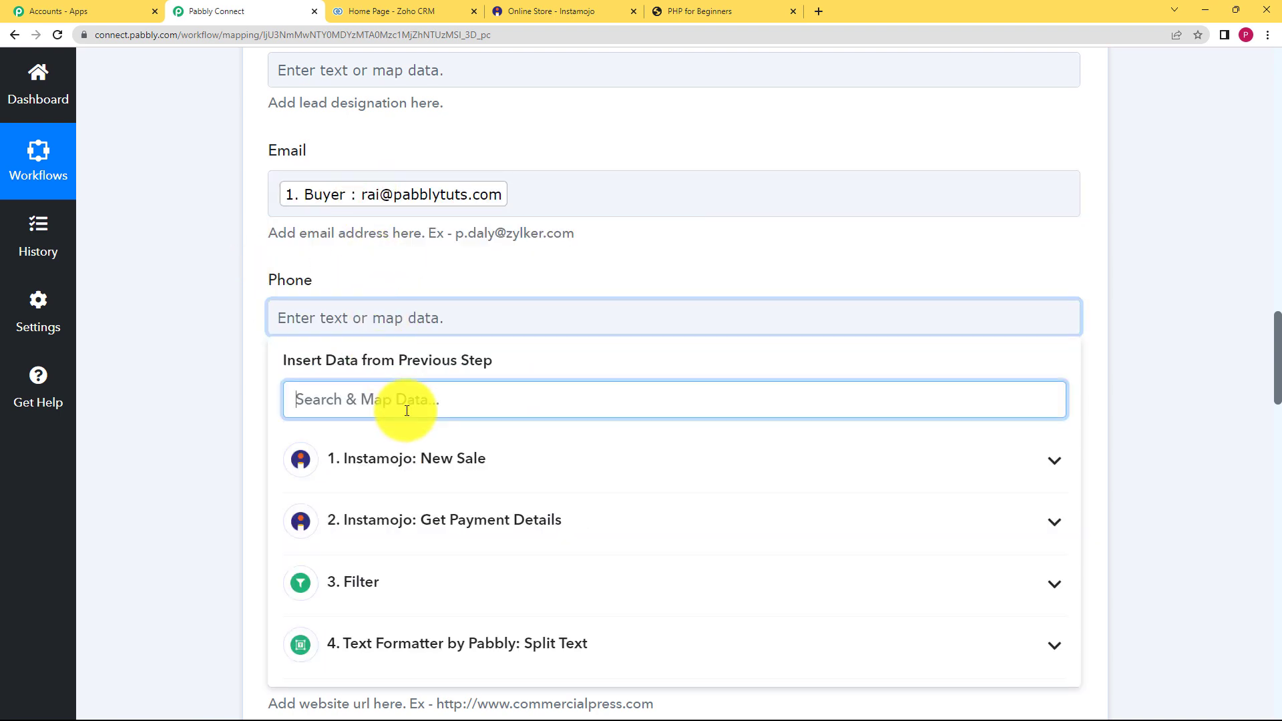
{"action": "type", "text": "911"}
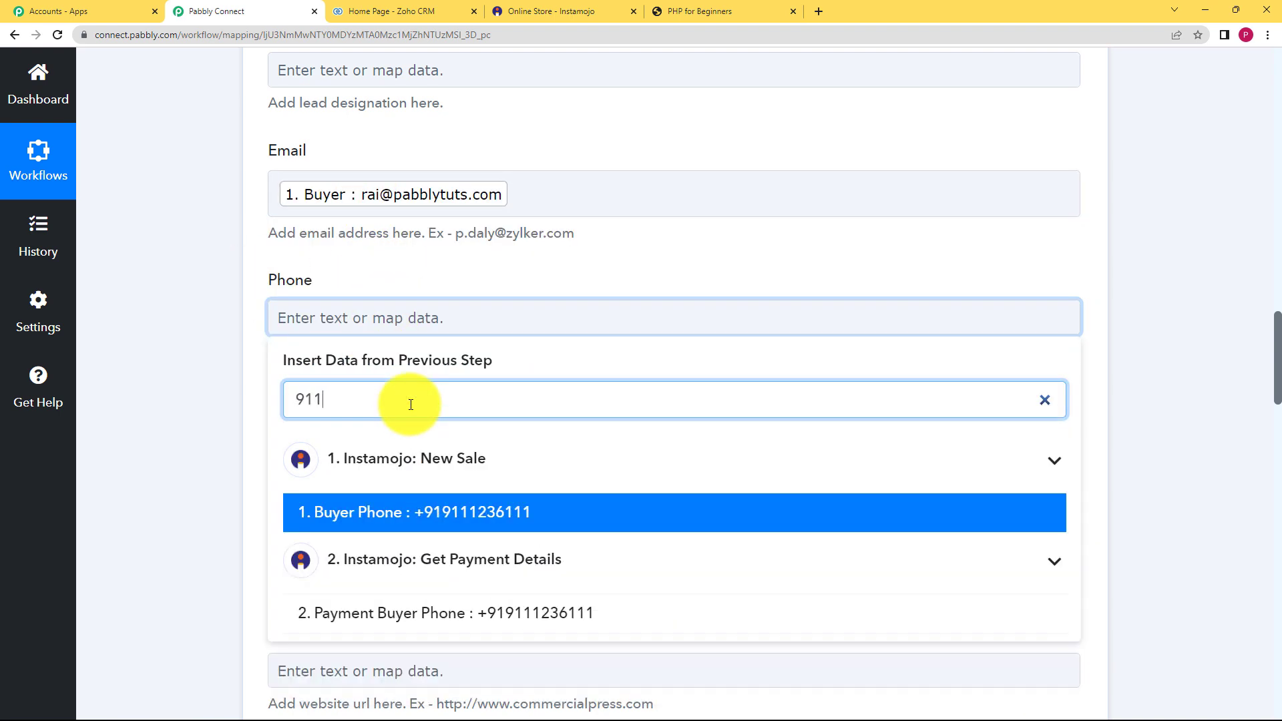
{"action": "left_click", "coordinate": [459, 506]}
{"action": "left_click", "coordinate": [221, 447]}
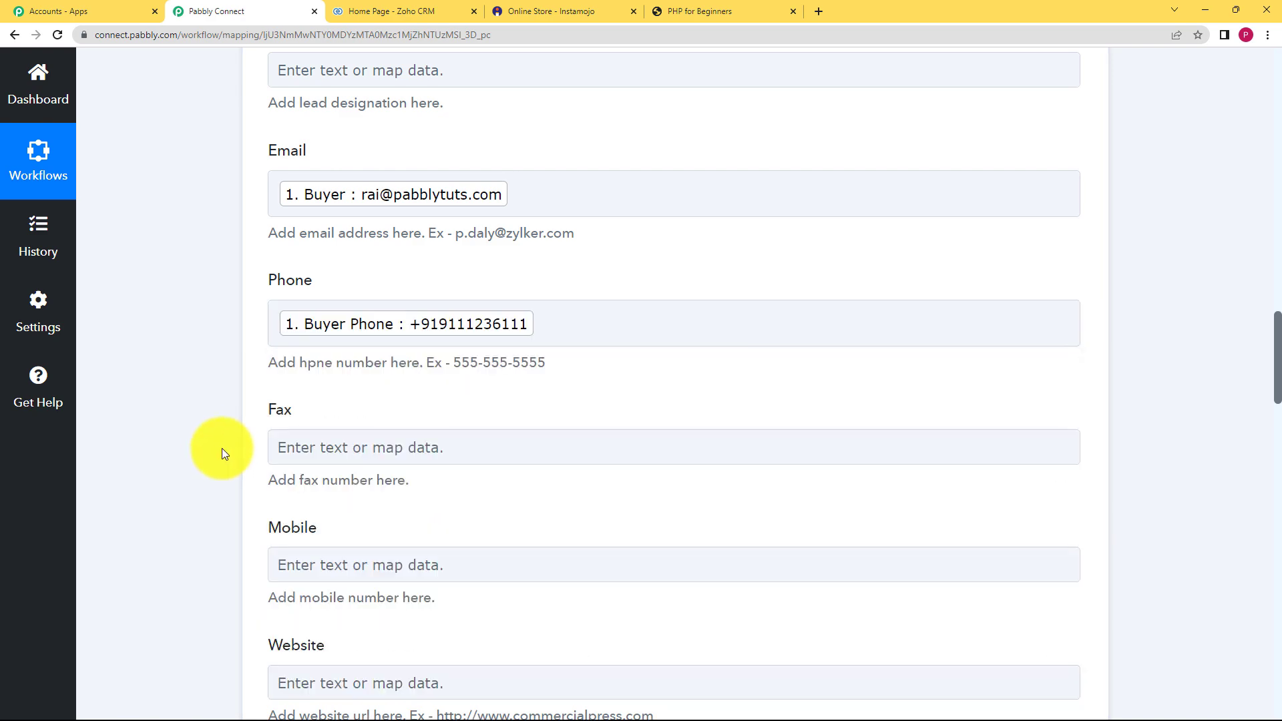
{"action": "scroll", "coordinate": [227, 444], "scroll_direction": "down", "scroll_amount": 3}
{"action": "scroll", "coordinate": [229, 443], "scroll_direction": "down", "scroll_amount": 15}
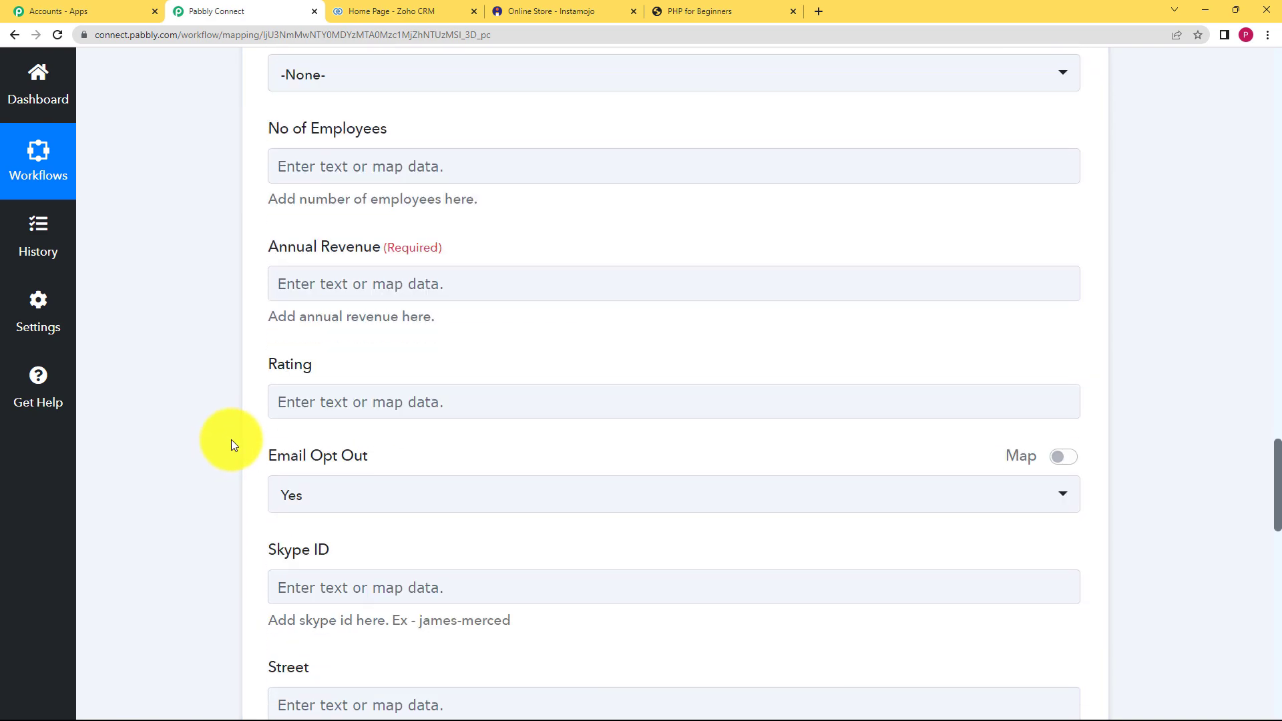
- Enter 0 in the required Annual Revenue field
{"action": "scroll", "coordinate": [231, 439], "scroll_direction": "down", "scroll_amount": 10}
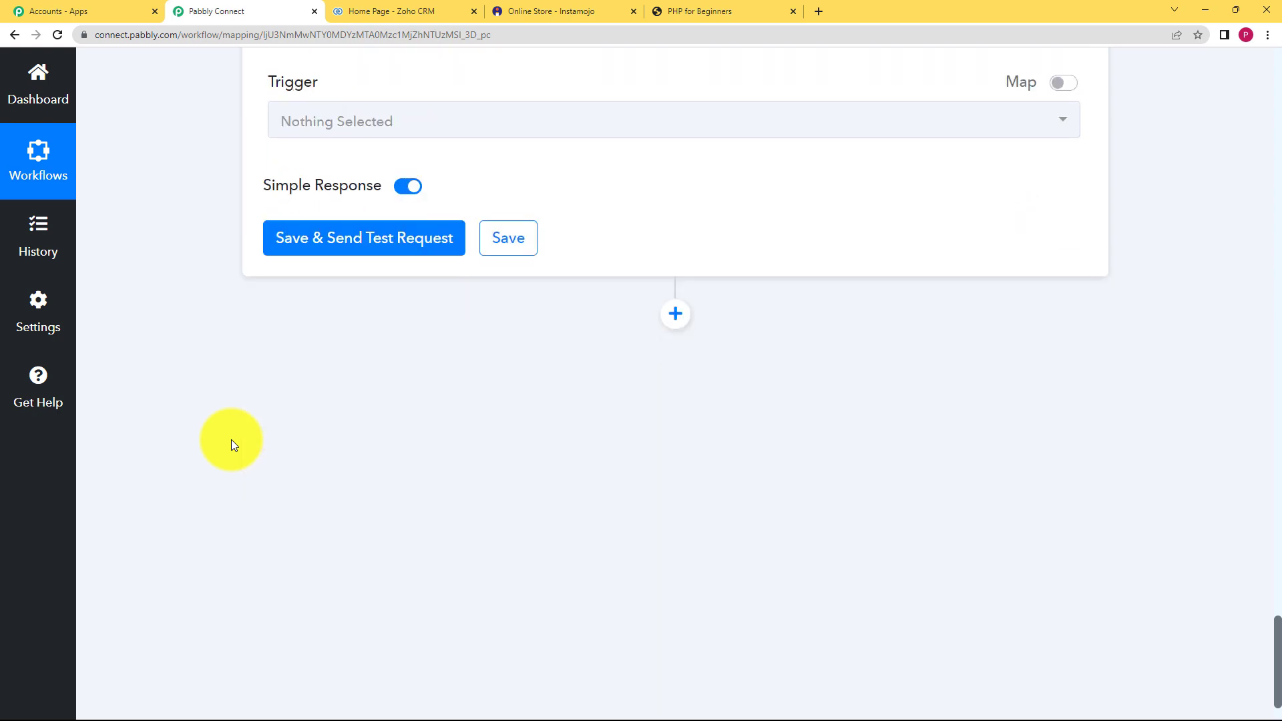
{"action": "scroll", "coordinate": [234, 440], "scroll_direction": "up", "scroll_amount": 15}
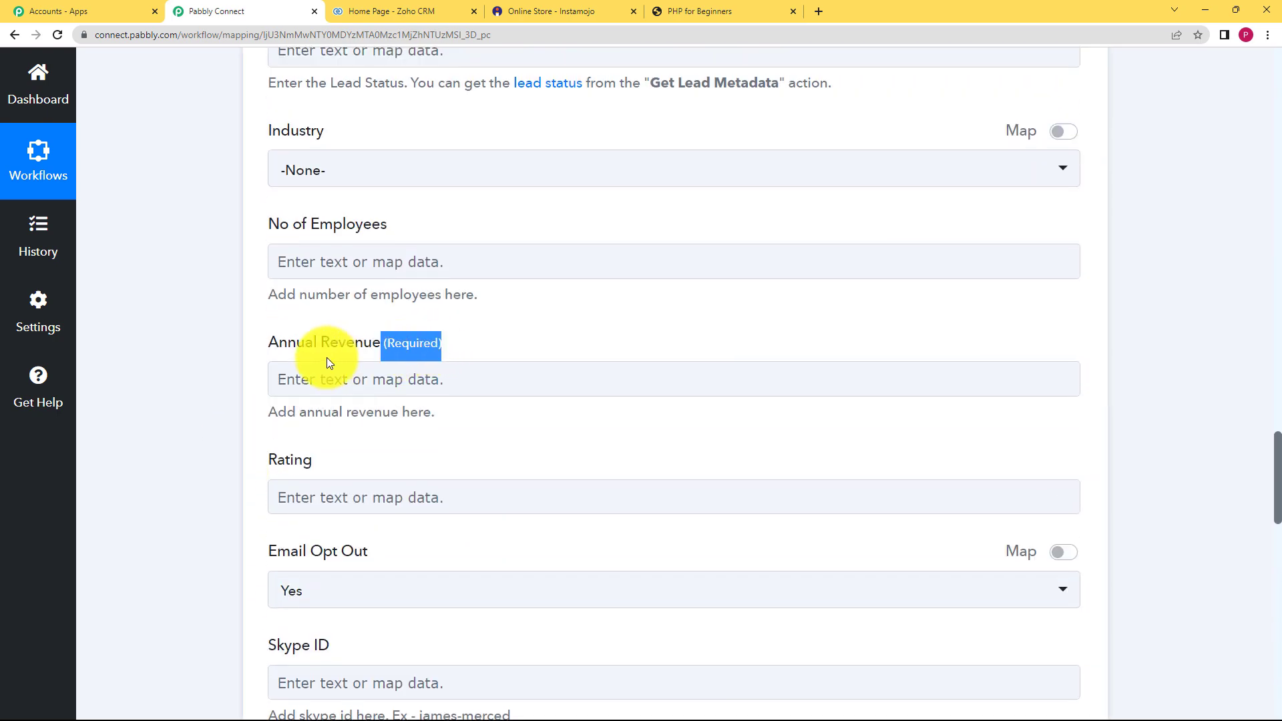
{"action": "left_click", "coordinate": [363, 386]}
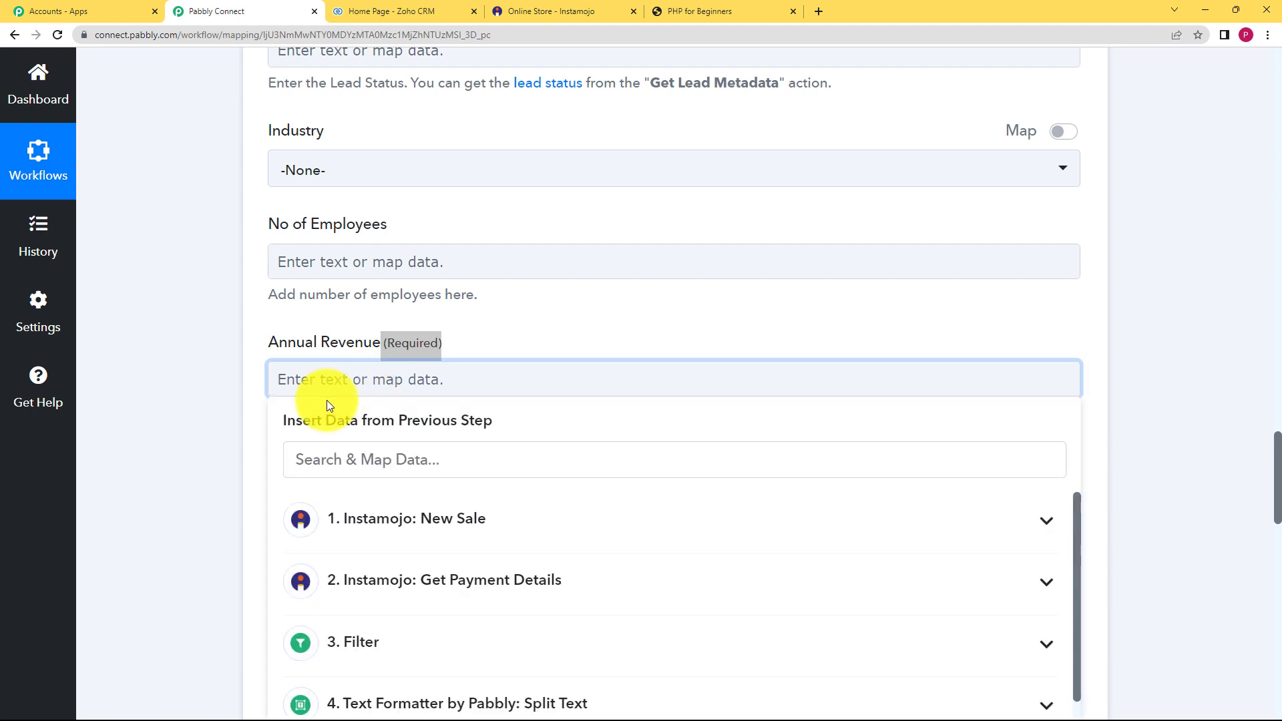
{"action": "type", "text": "0"}
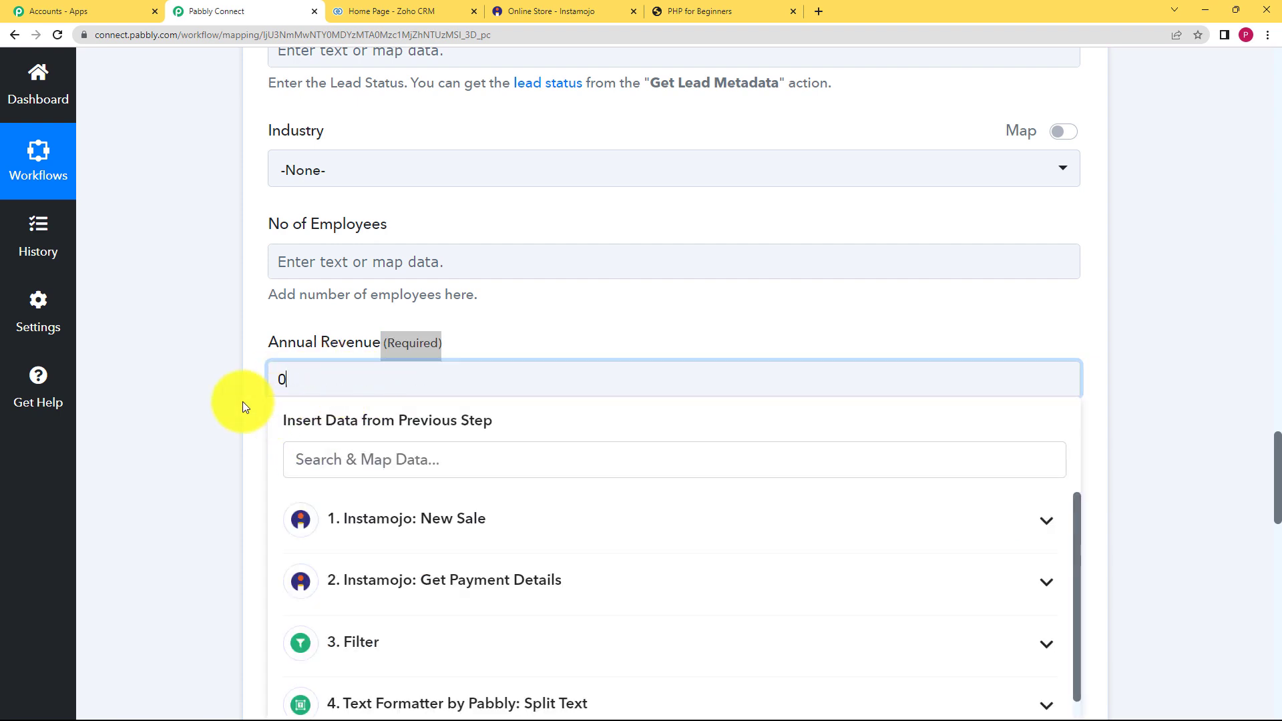
{"action": "left_click", "coordinate": [242, 402]}
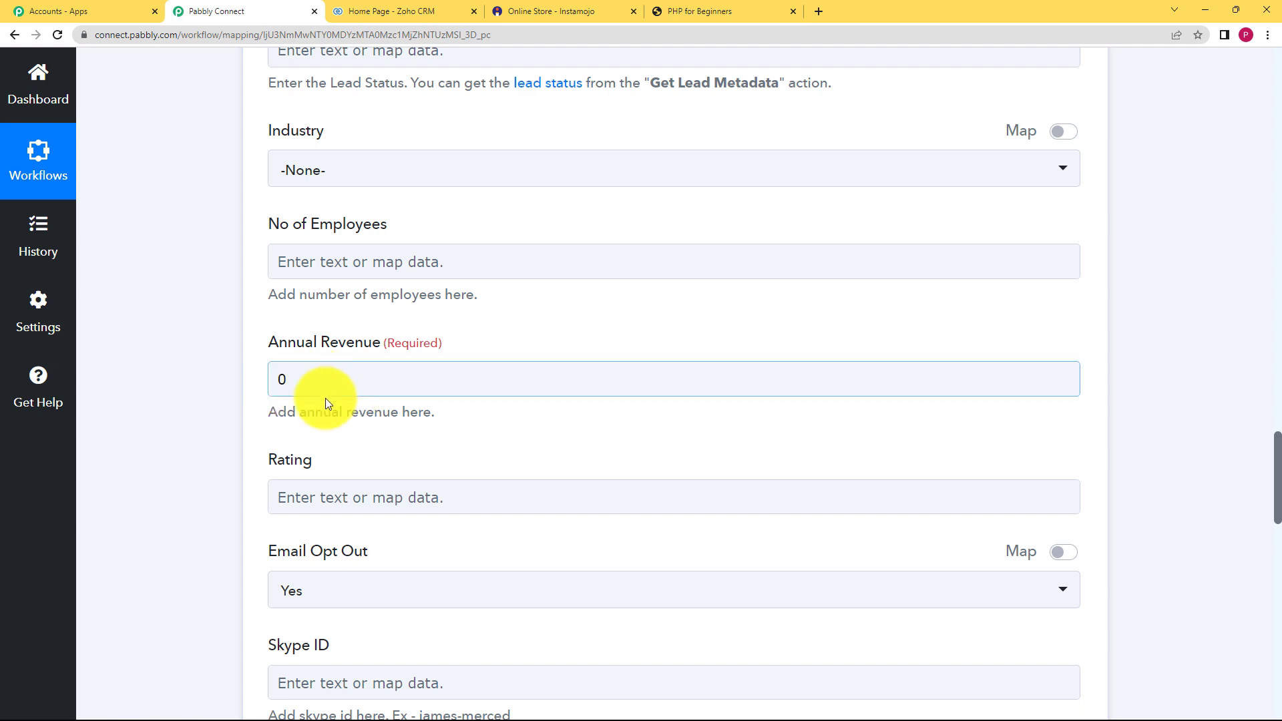
- Send a test request, confirm the SUCCESS 'record added' response, and save the step
{"action": "scroll", "coordinate": [229, 434], "scroll_direction": "down", "scroll_amount": 3}
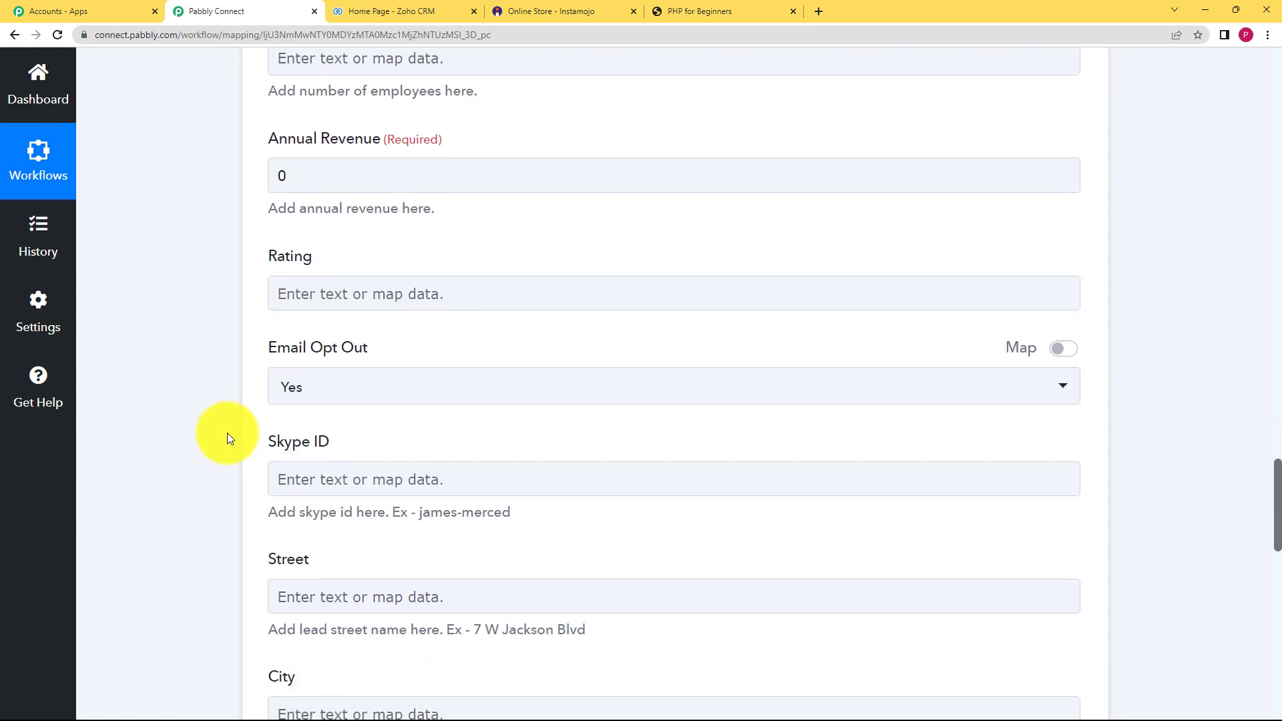
{"action": "scroll", "coordinate": [227, 437], "scroll_direction": "down", "scroll_amount": 12}
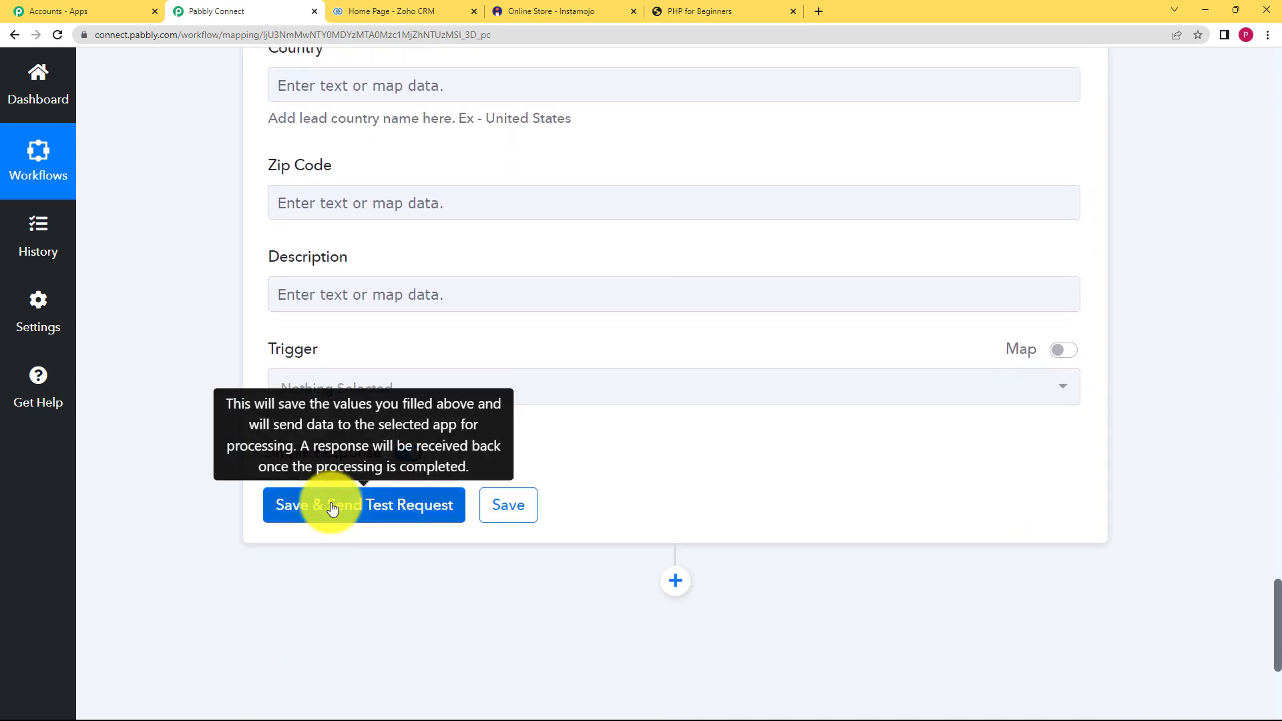
{"action": "left_click", "coordinate": [331, 508]}
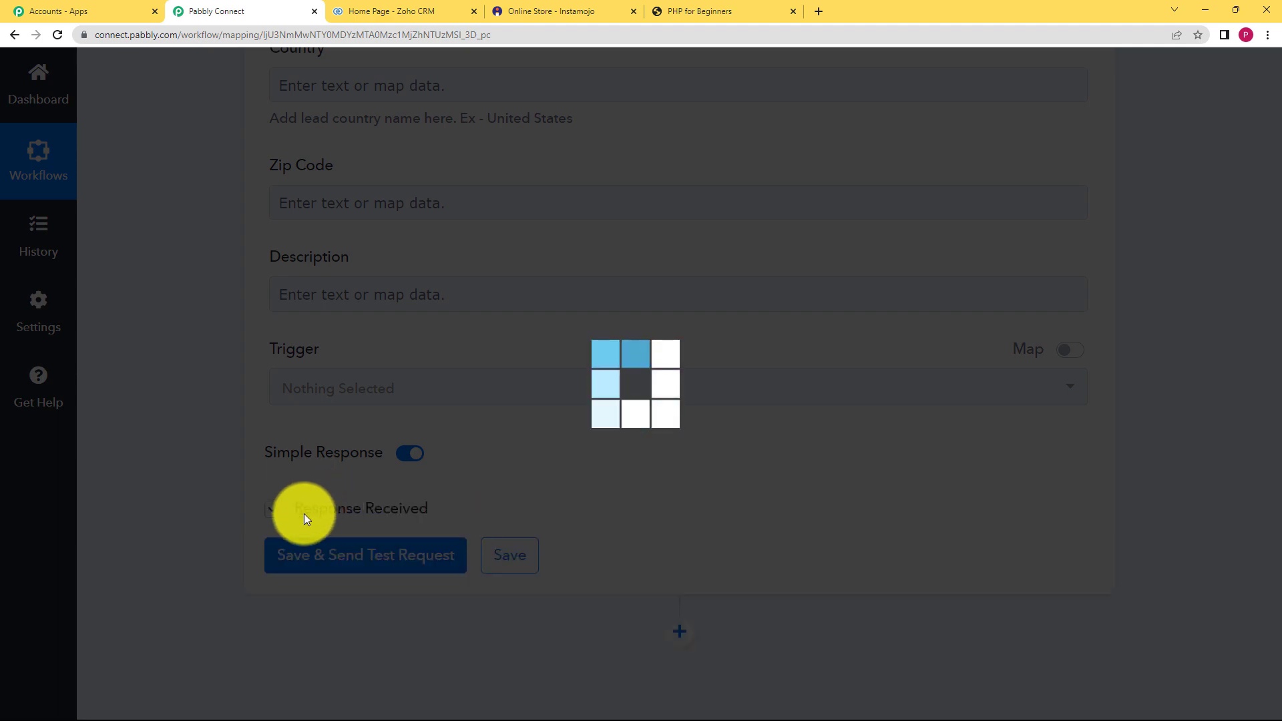
{"action": "scroll", "coordinate": [227, 531], "scroll_direction": "down", "scroll_amount": 3}
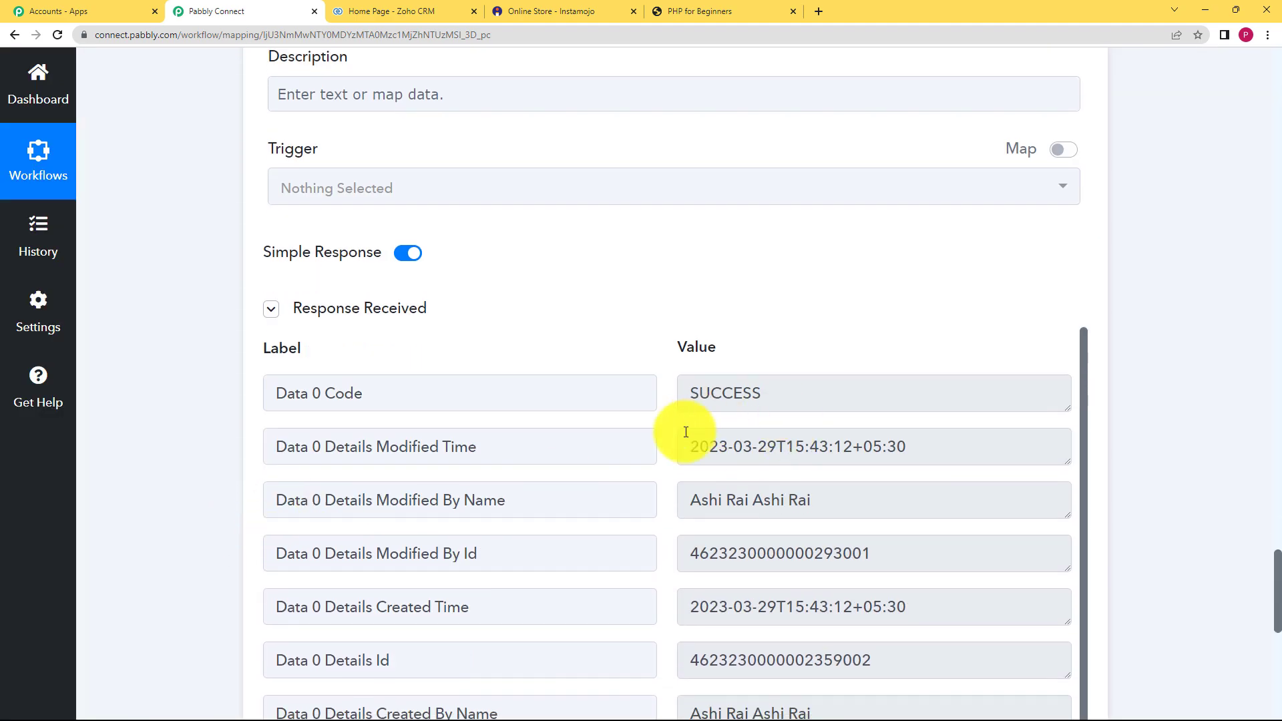
{"action": "double_click", "coordinate": [768, 393]}
{"action": "scroll", "coordinate": [639, 479], "scroll_direction": "down", "scroll_amount": 6}
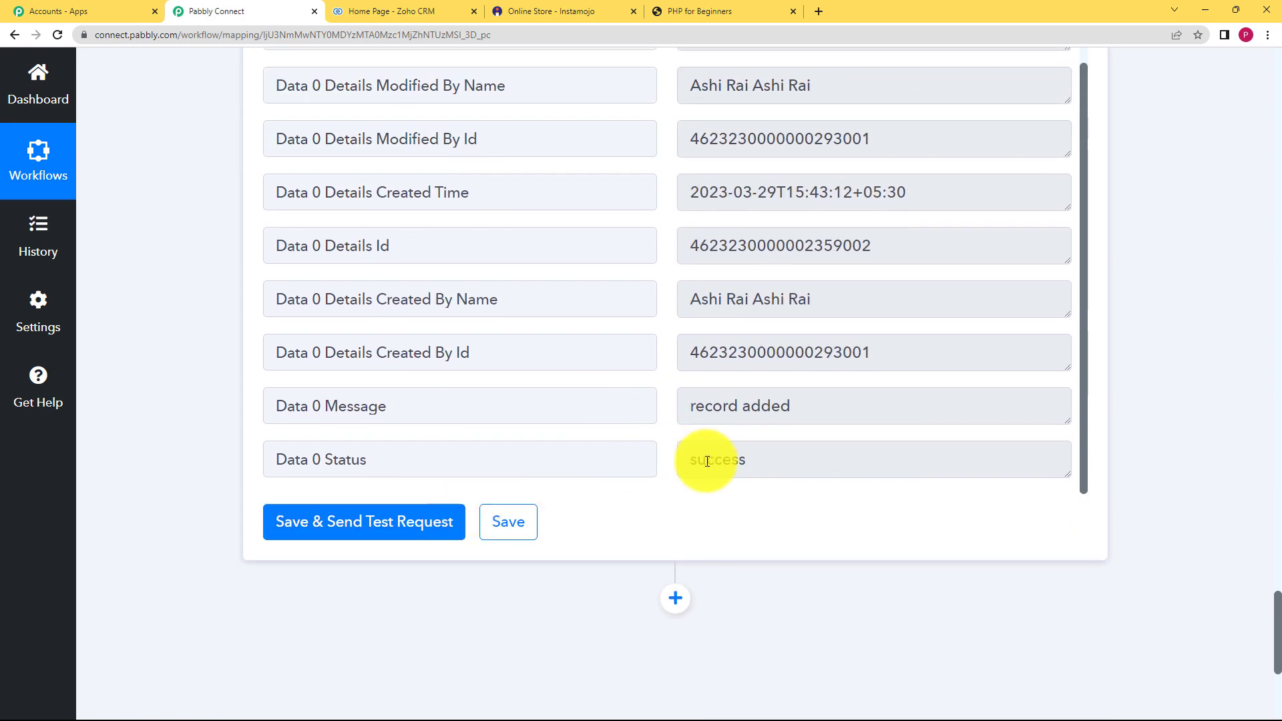
{"action": "triple_click", "coordinate": [701, 405]}
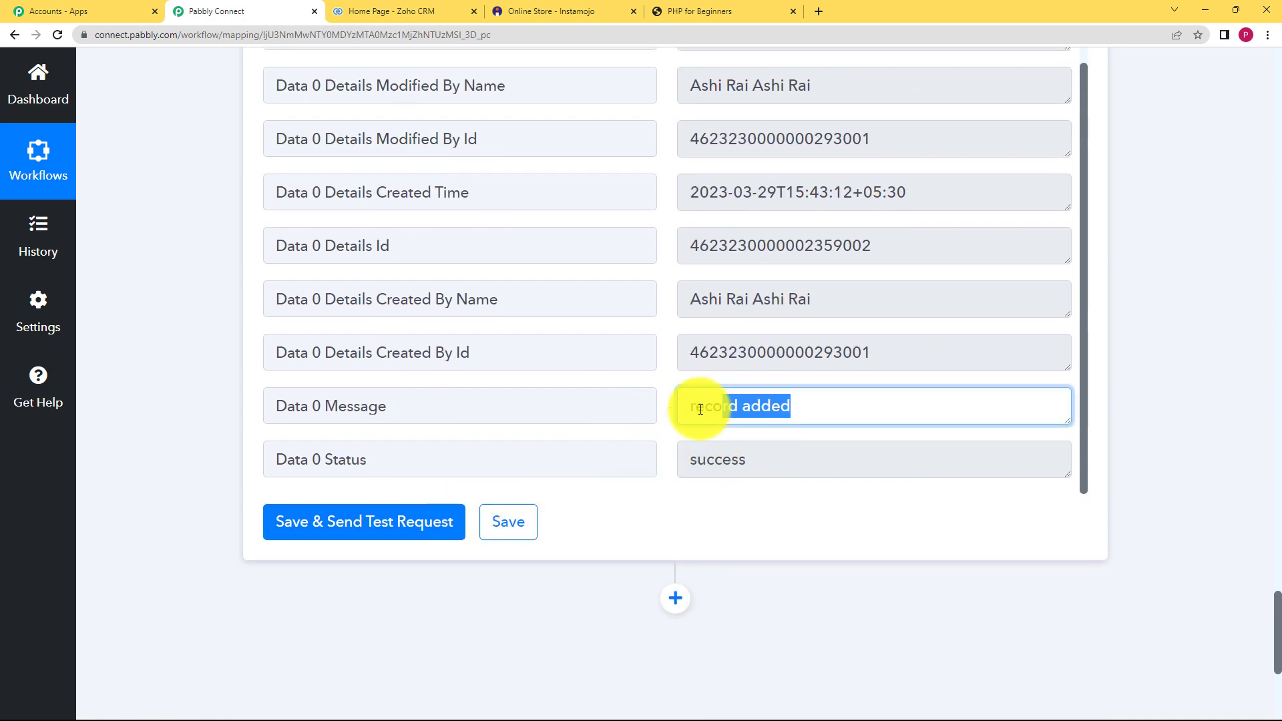
{"action": "left_click", "coordinate": [520, 527]}
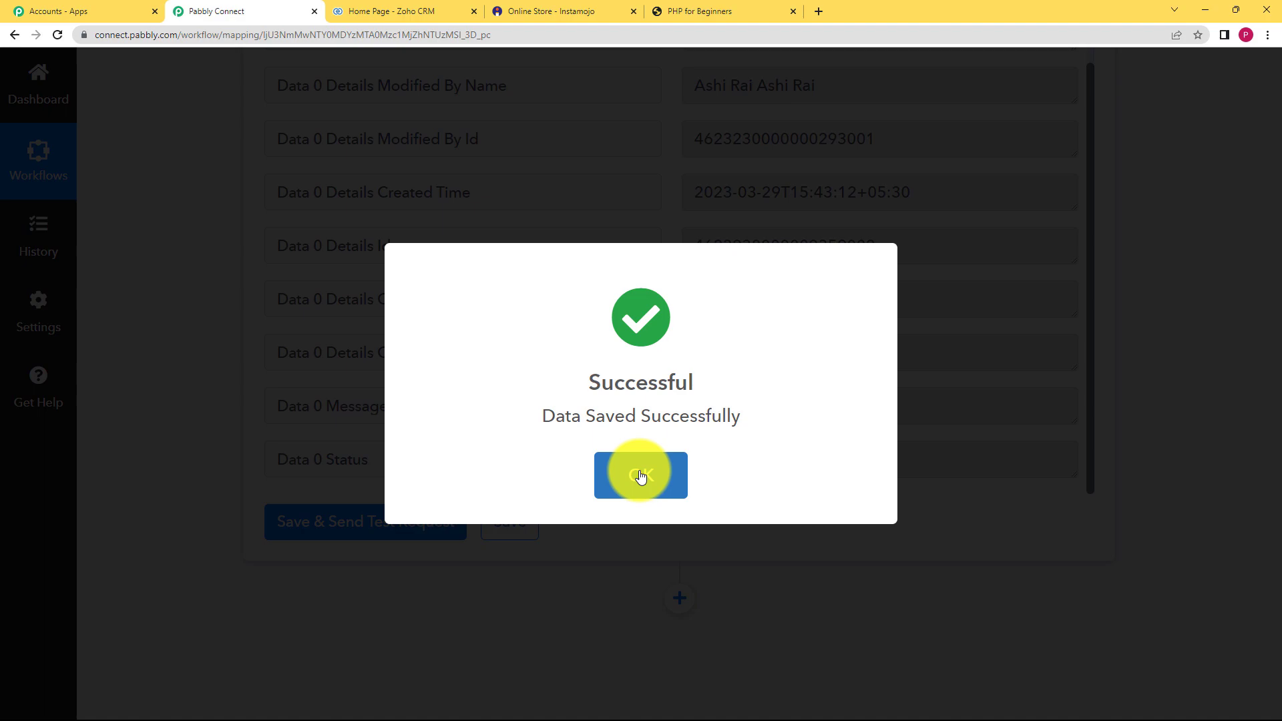
{"action": "left_click", "coordinate": [641, 477]}
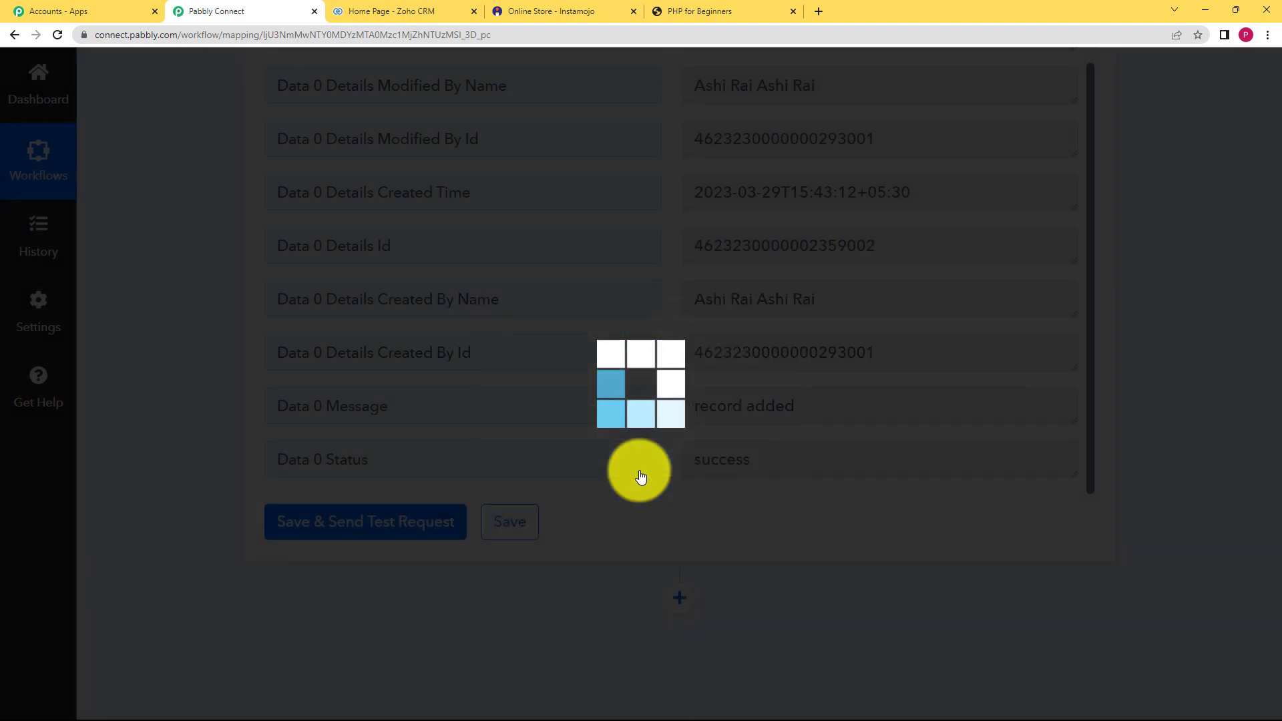
- Refresh Today's Leads in Zoho CRM to see the test buyer, then return to Pabbly
{"action": "left_click", "coordinate": [441, 9]}
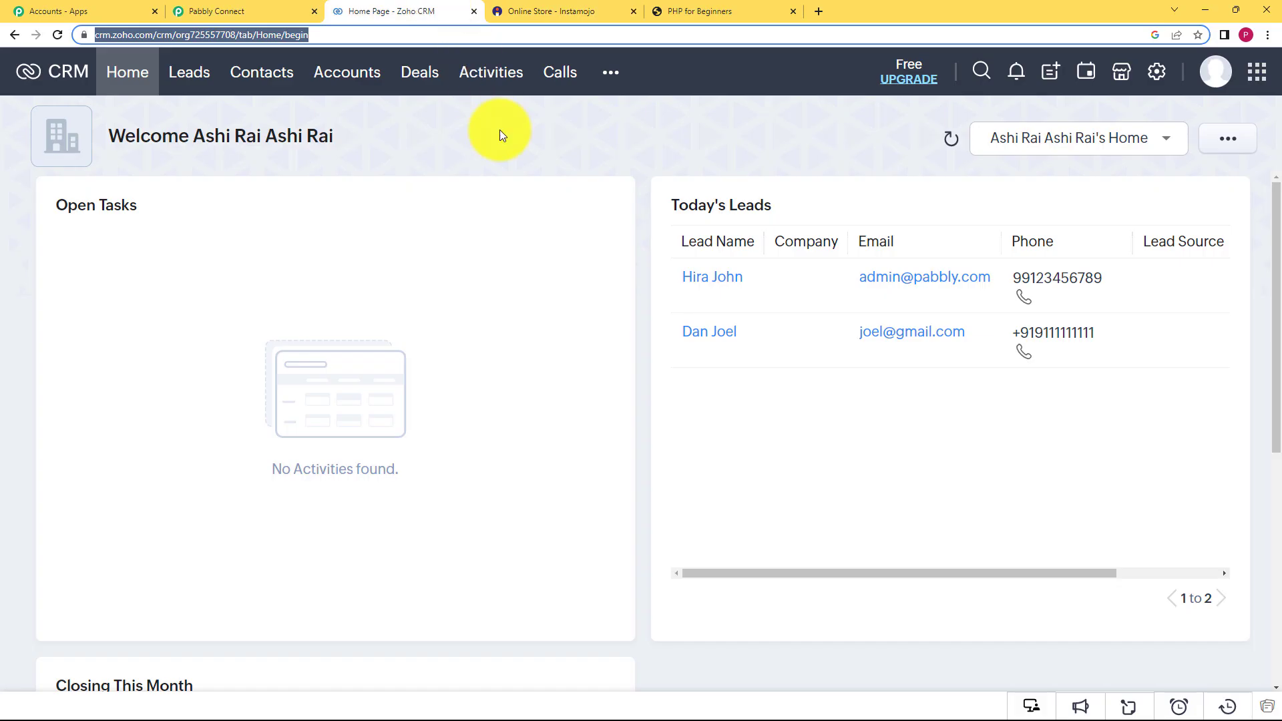
{"action": "left_click", "coordinate": [791, 207]}
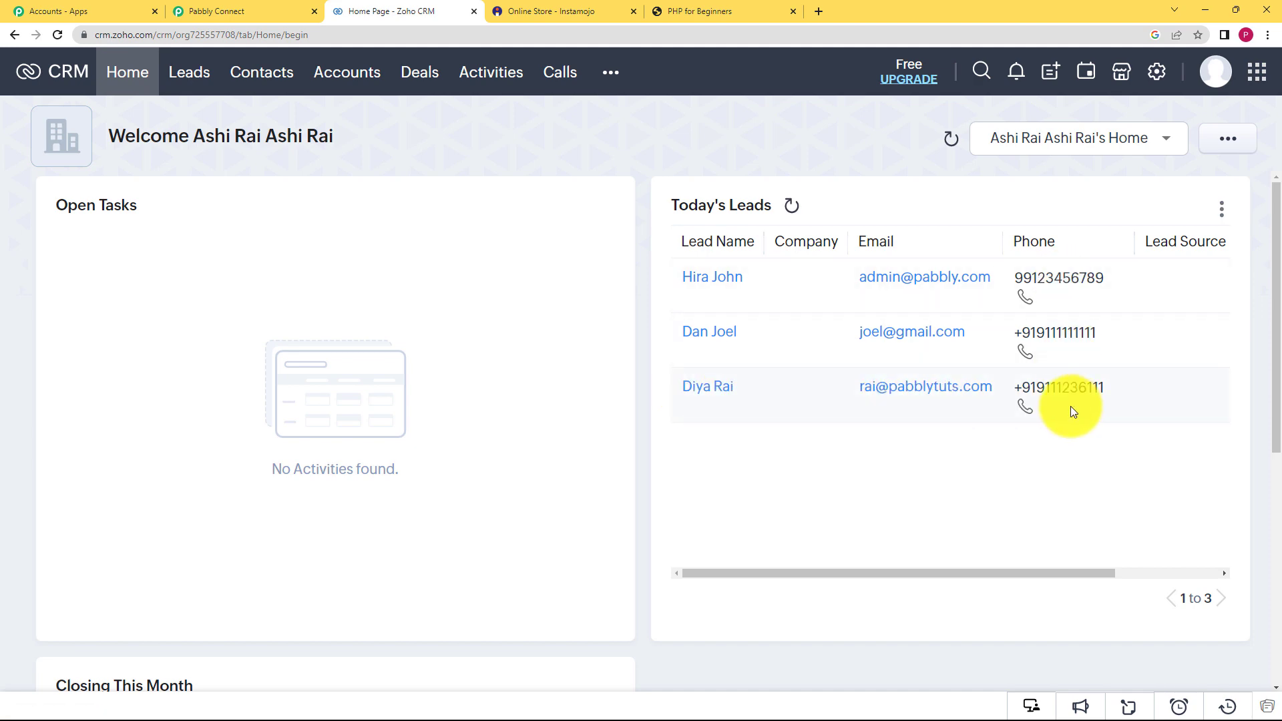
{"action": "left_click", "coordinate": [278, 11]}
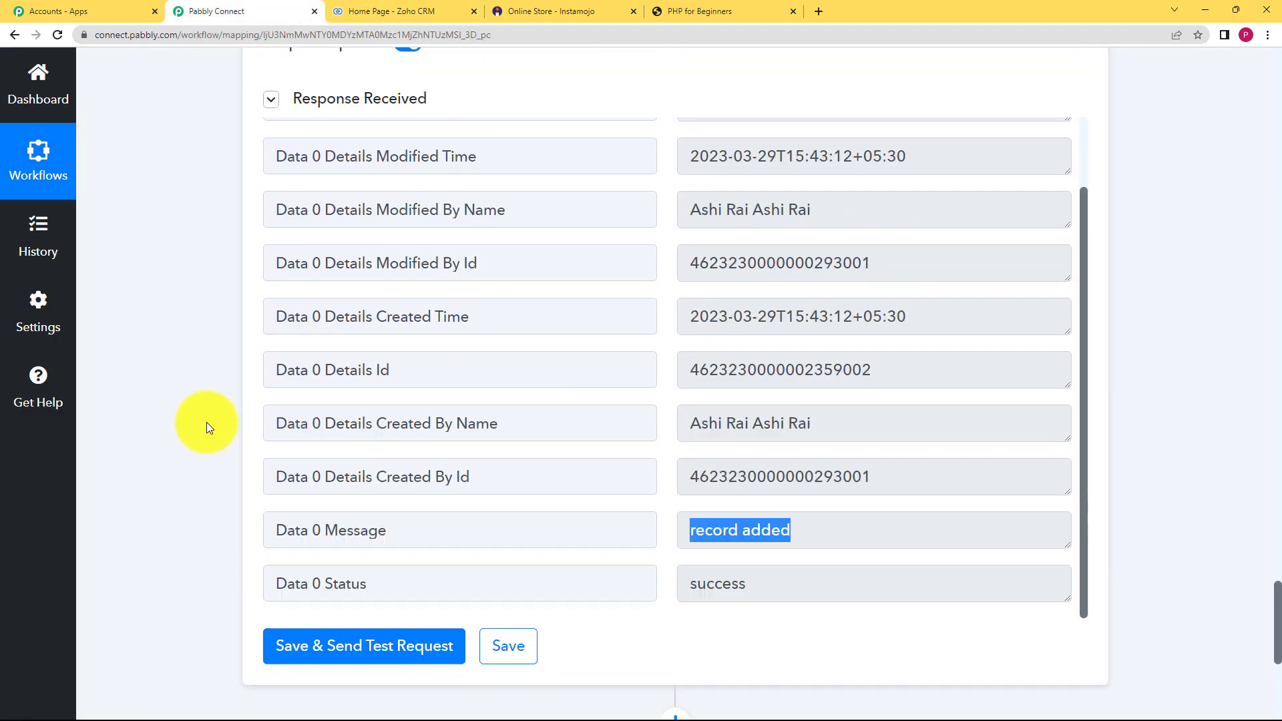
- Collapse the Zoho CRM Create Lead card and review the five steps from Instamojo New Sale onward
{"action": "scroll", "coordinate": [206, 422], "scroll_direction": "up", "scroll_amount": 20}
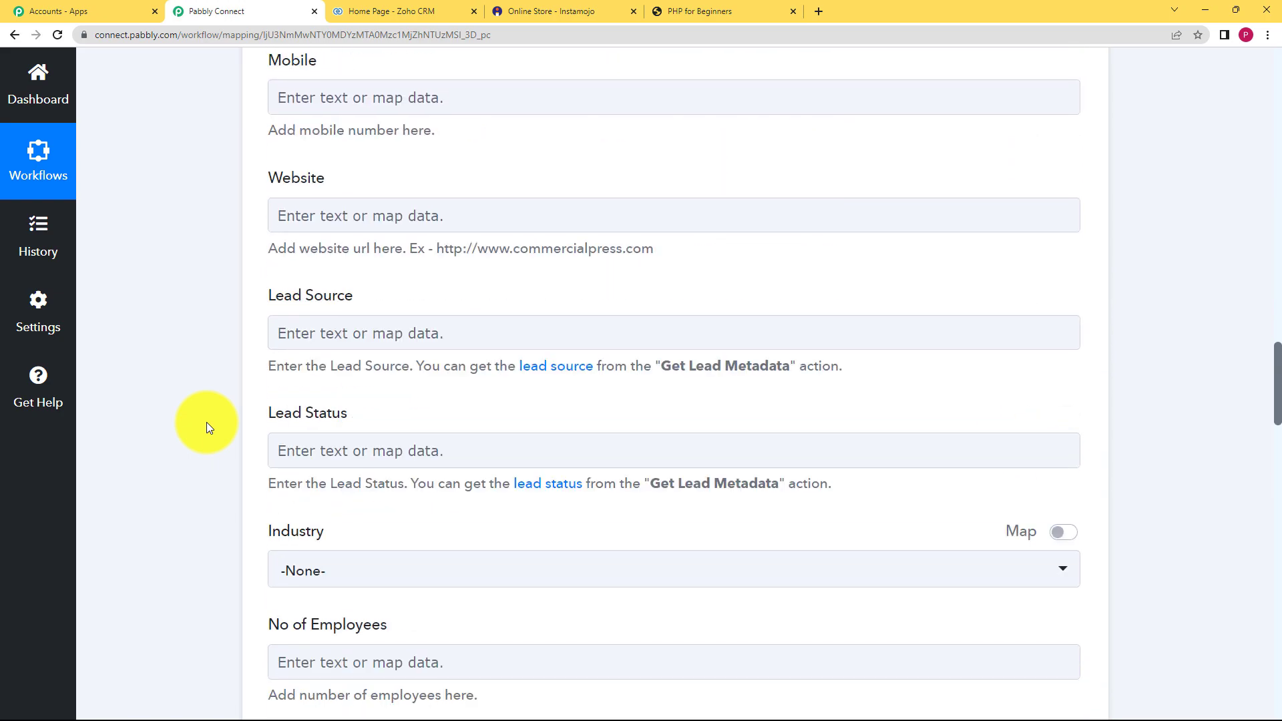
{"action": "scroll", "coordinate": [206, 422], "scroll_direction": "up", "scroll_amount": 15}
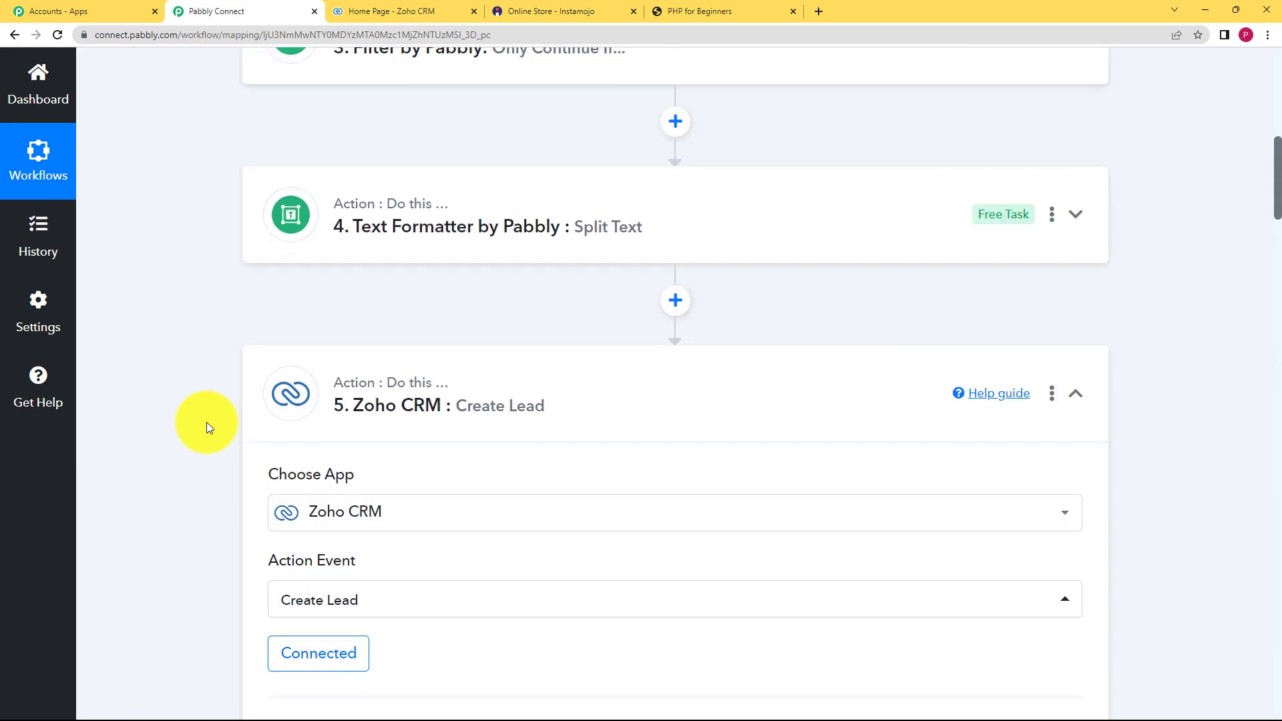
{"action": "left_click", "coordinate": [573, 409]}
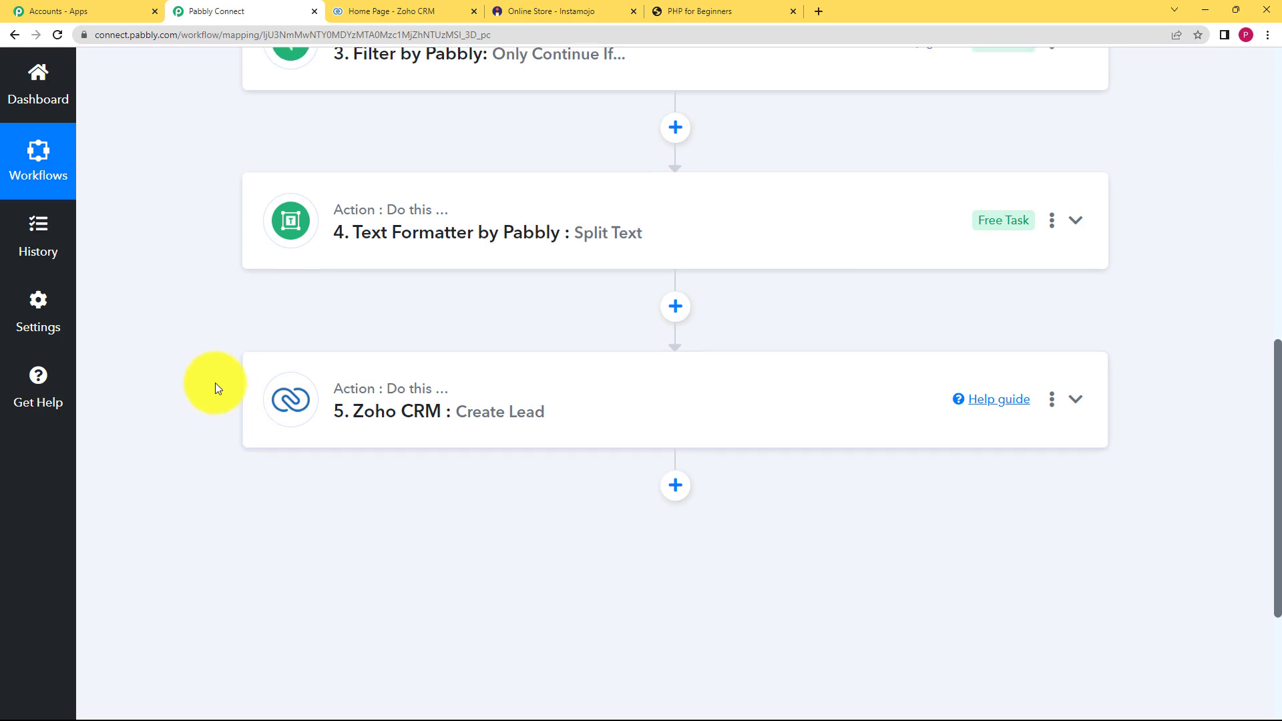
{"action": "scroll", "coordinate": [221, 385], "scroll_direction": "up", "scroll_amount": 7}
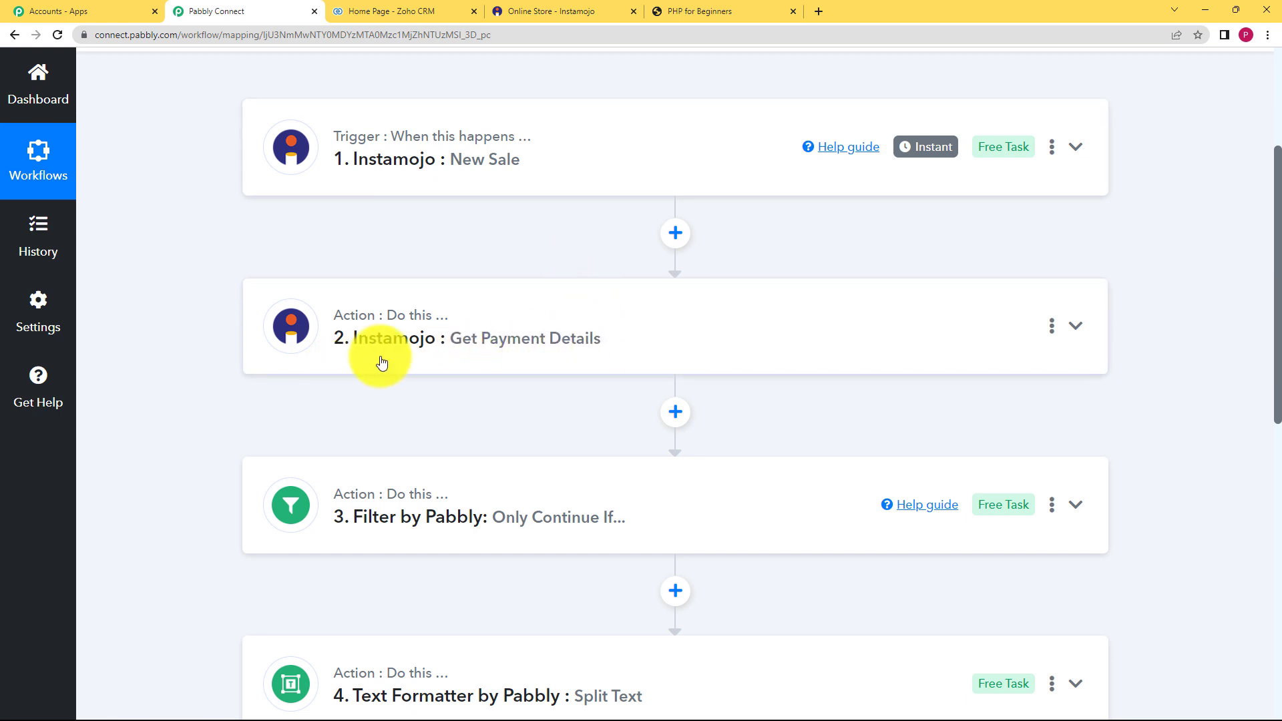
{"action": "scroll", "coordinate": [282, 410], "scroll_direction": "down", "scroll_amount": 2}
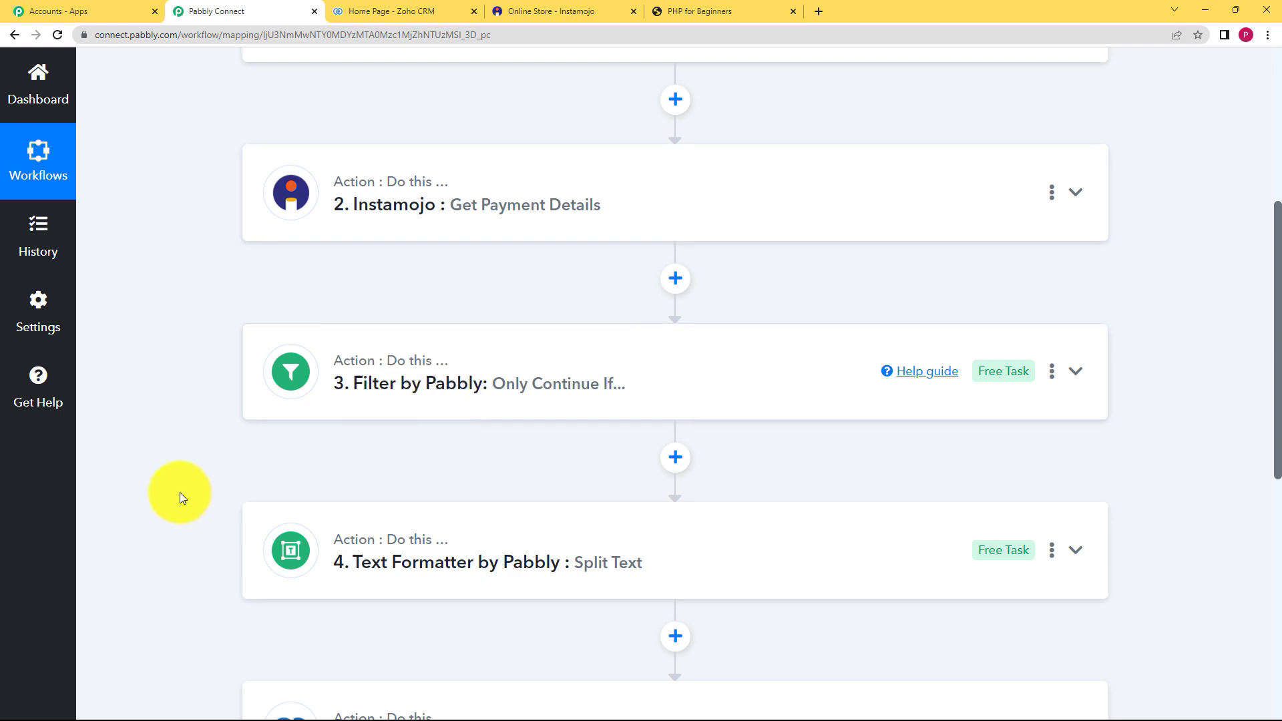
{"action": "scroll", "coordinate": [215, 472], "scroll_direction": "down", "scroll_amount": 2}
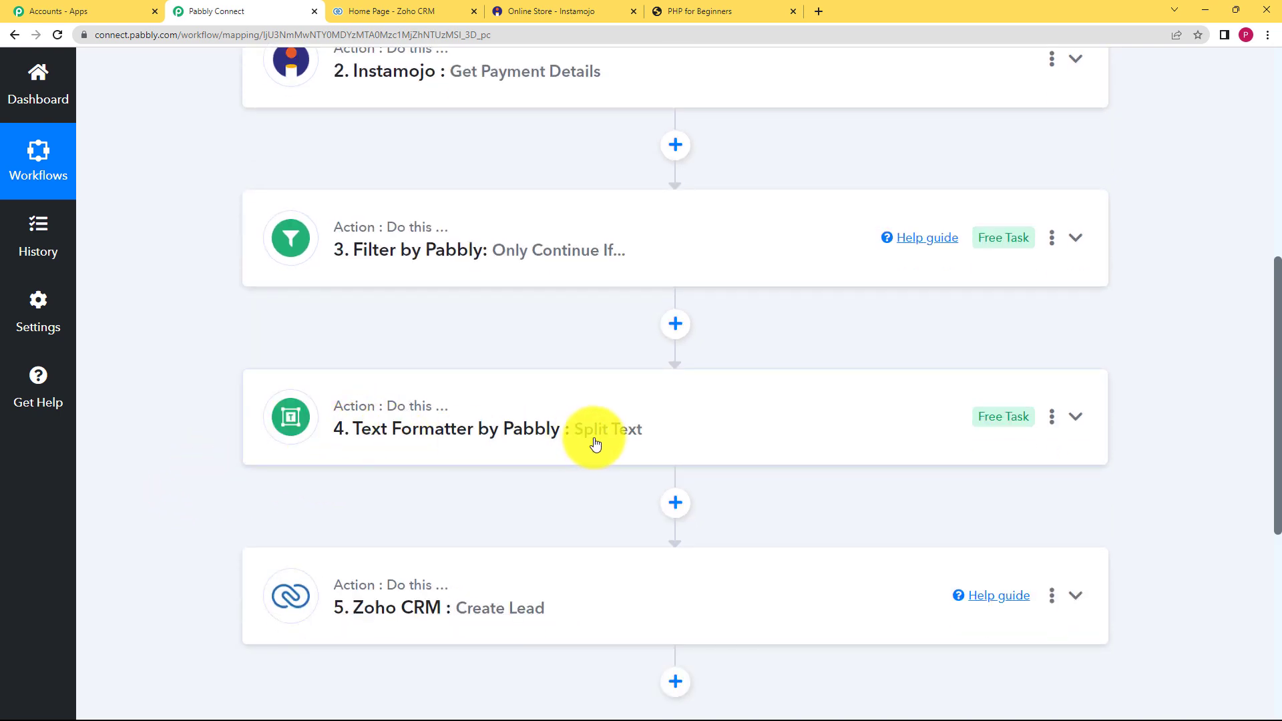
{"action": "scroll", "coordinate": [295, 511], "scroll_direction": "down", "scroll_amount": 3}
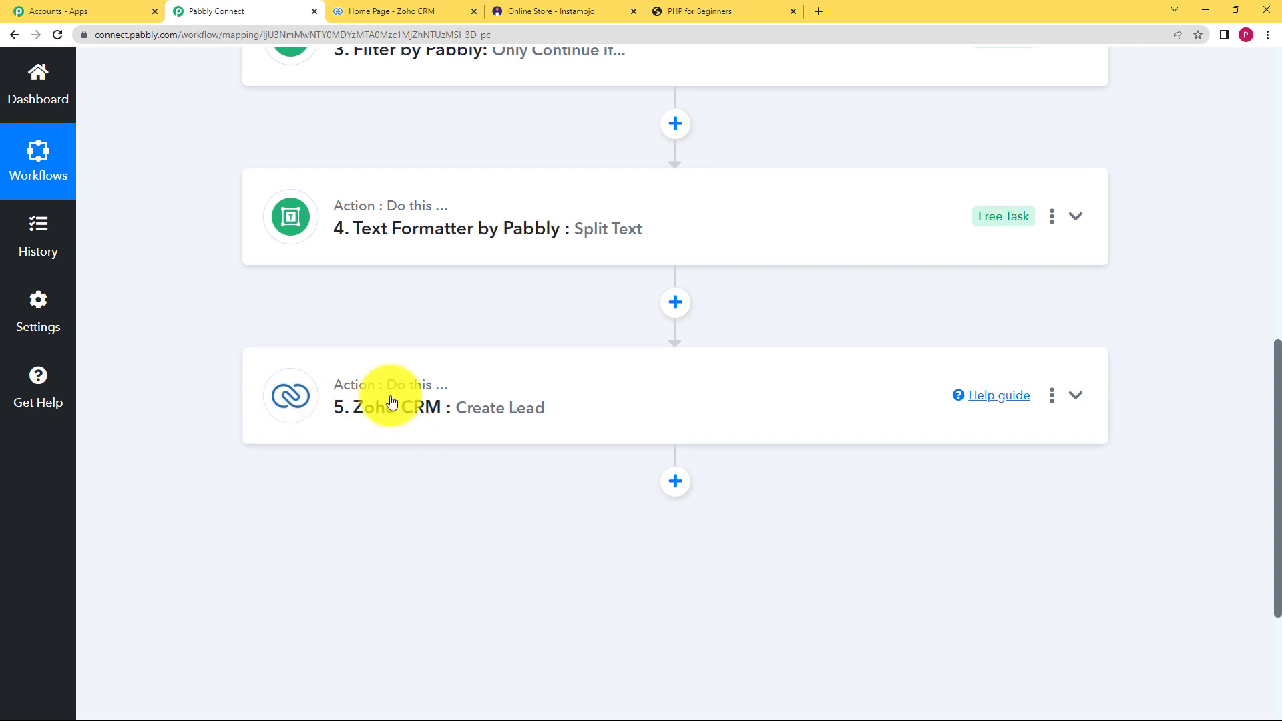